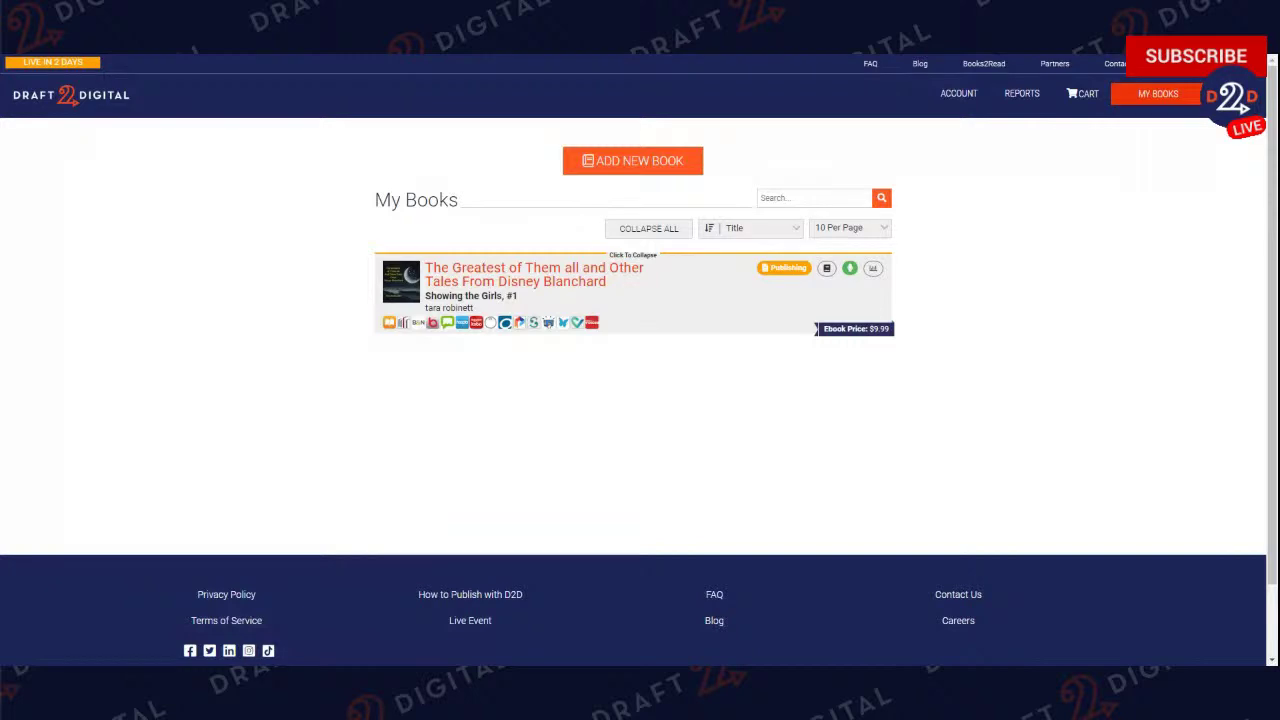
# Add a new book and start it as a print book project.
pyautogui.click(1143, 100)
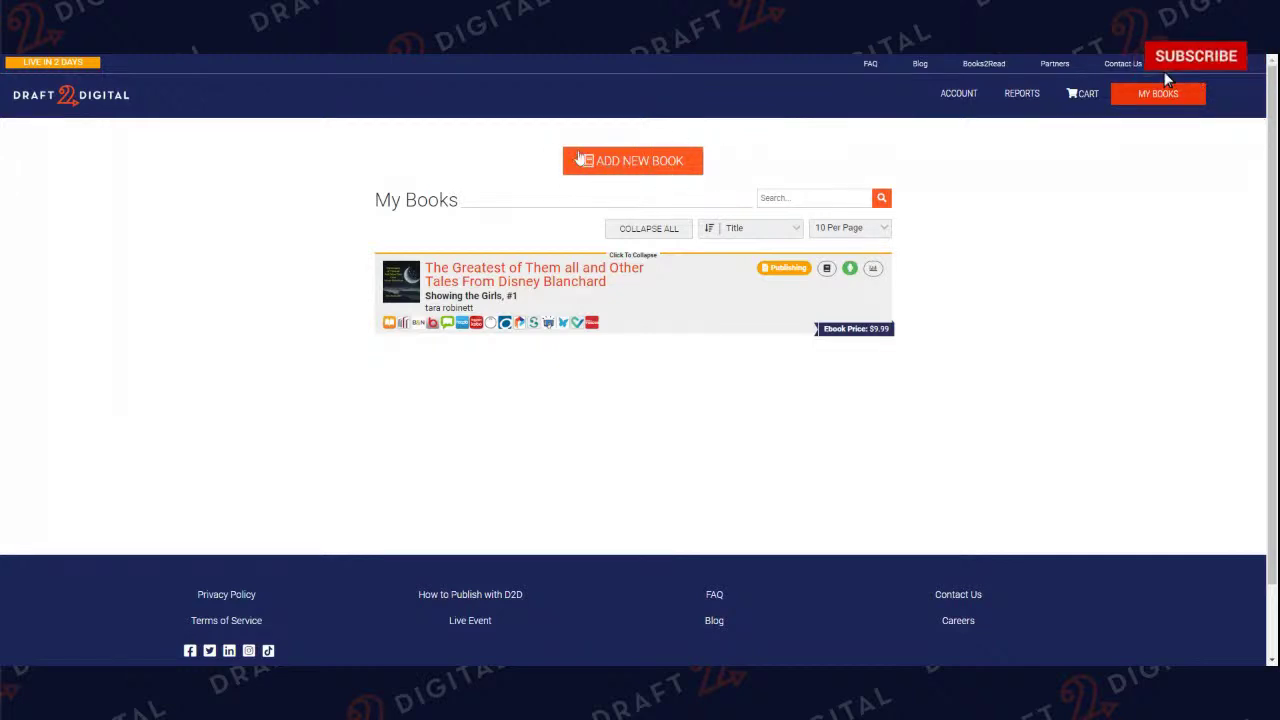
pyautogui.click(641, 163)
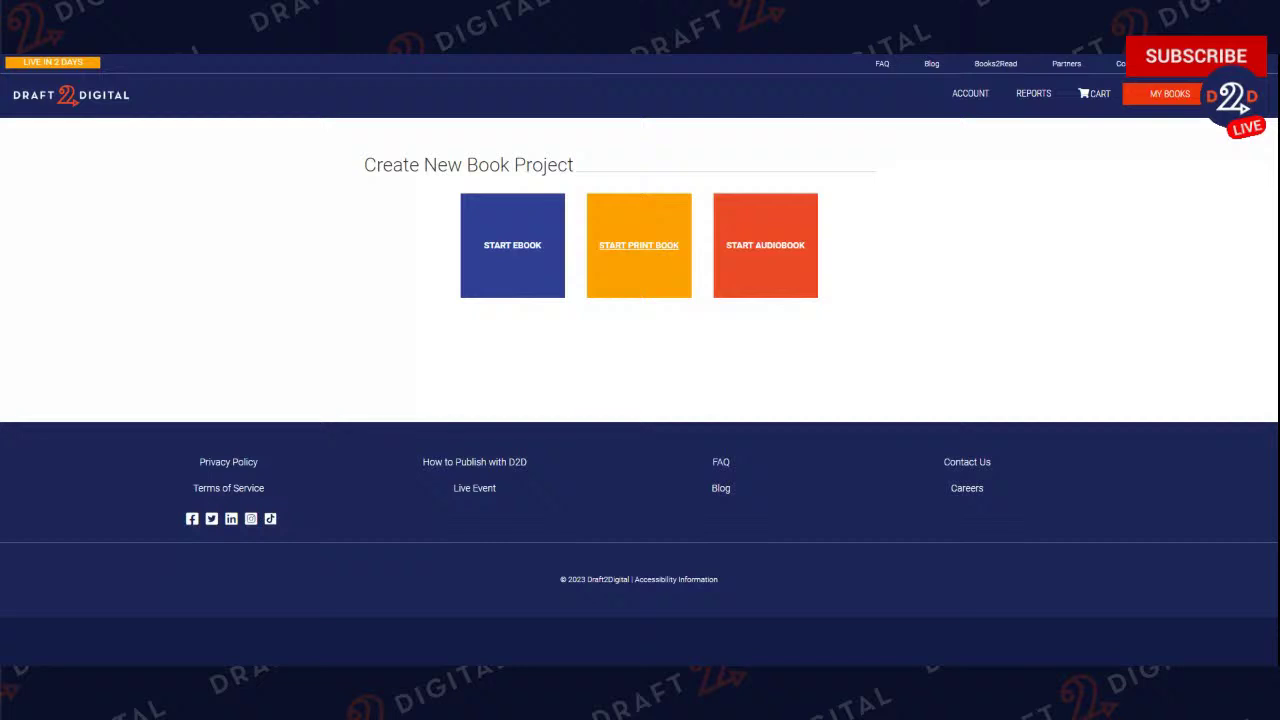
pyautogui.click(625, 258)
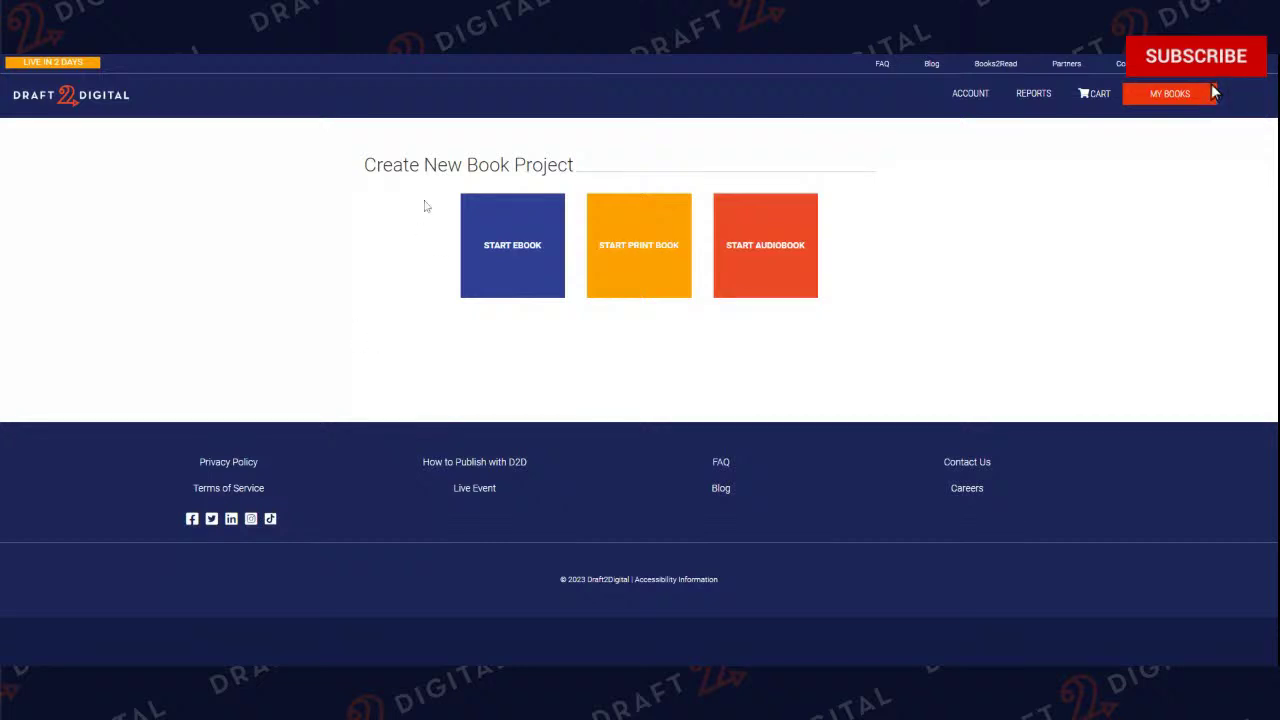
# Indicate that front cover art is available and upload the "The-Greatest-of-Them-all-and-Other-Tales" cover image.
pyautogui.scroll(-2, 766, 206)
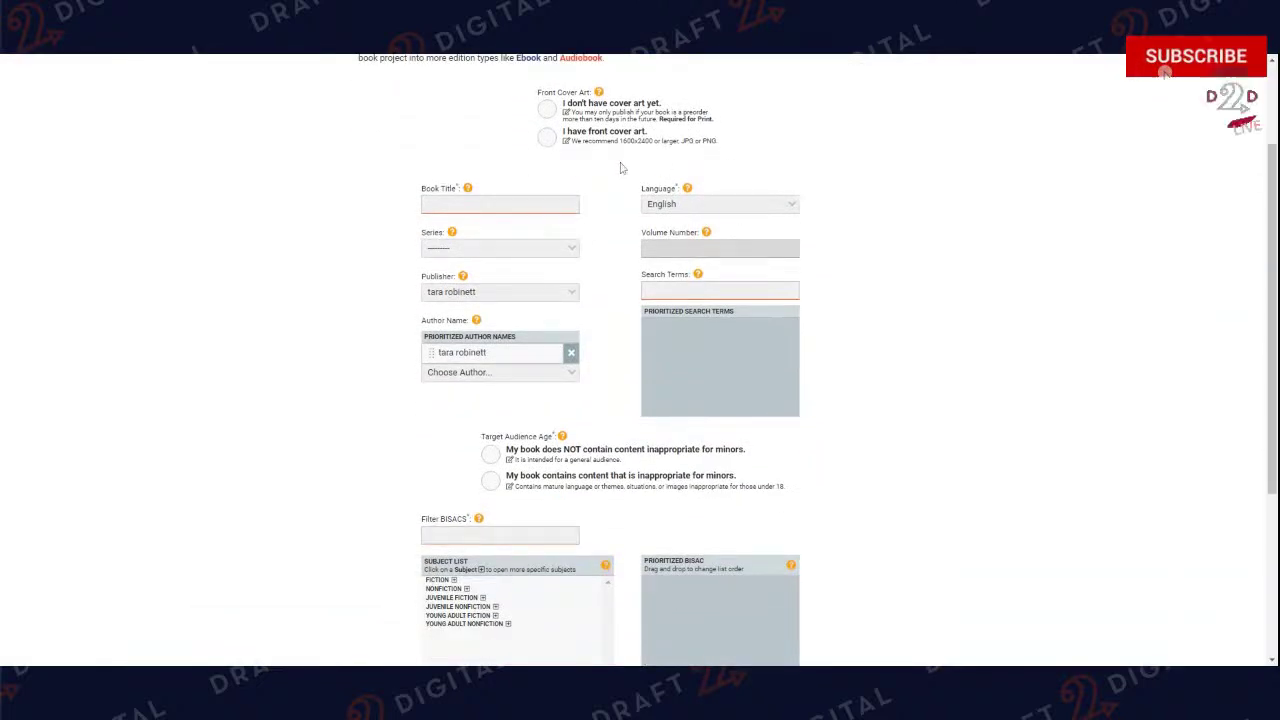
pyautogui.scroll(1, 624, 168)
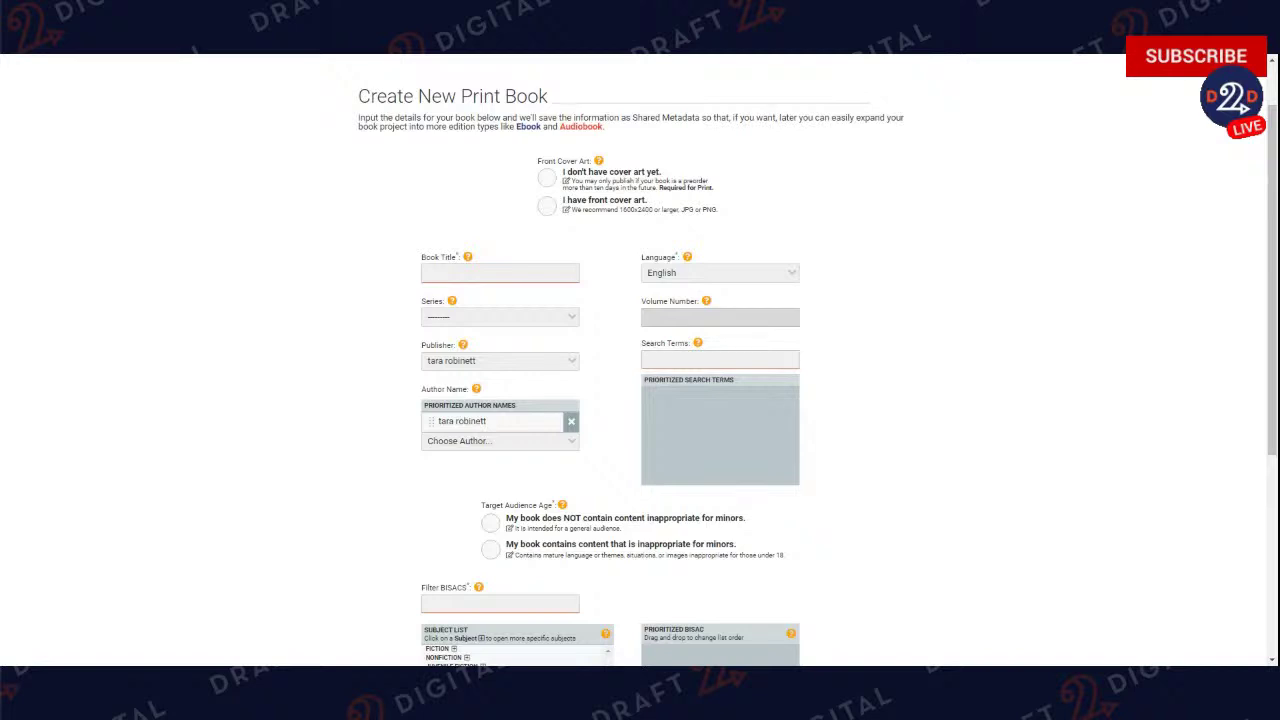
pyautogui.click(546, 206)
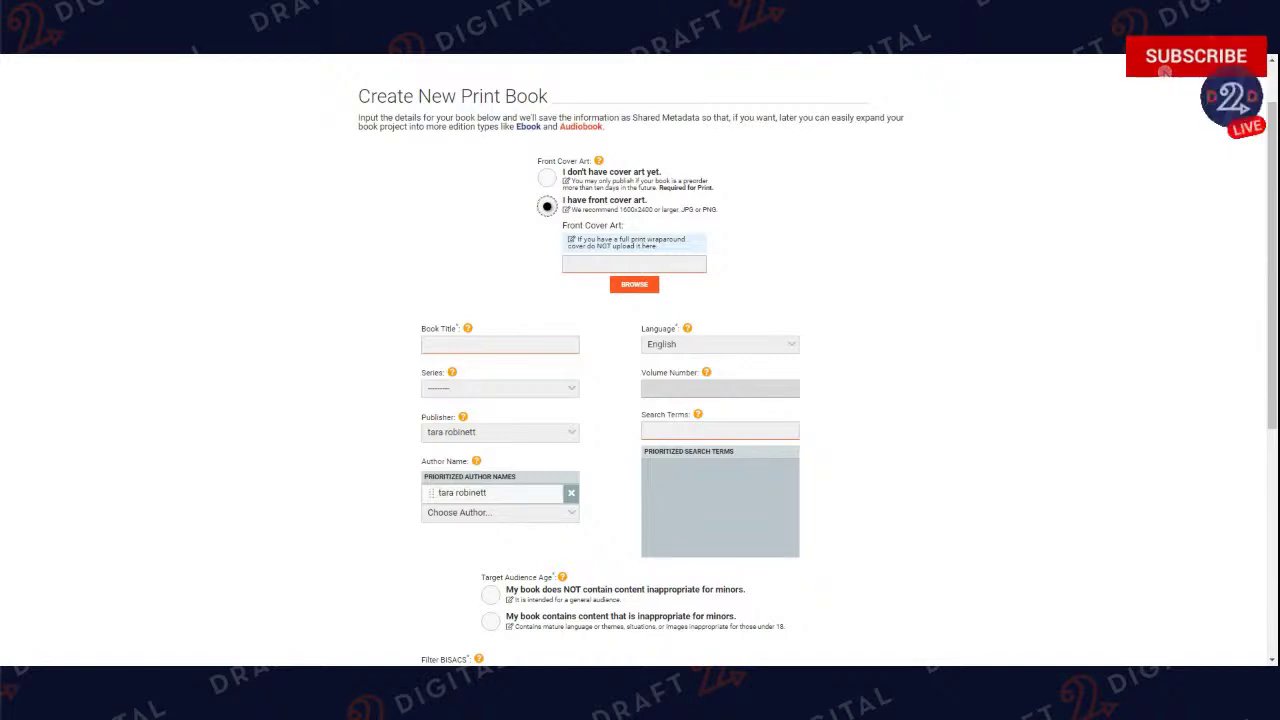
pyautogui.click(628, 287)
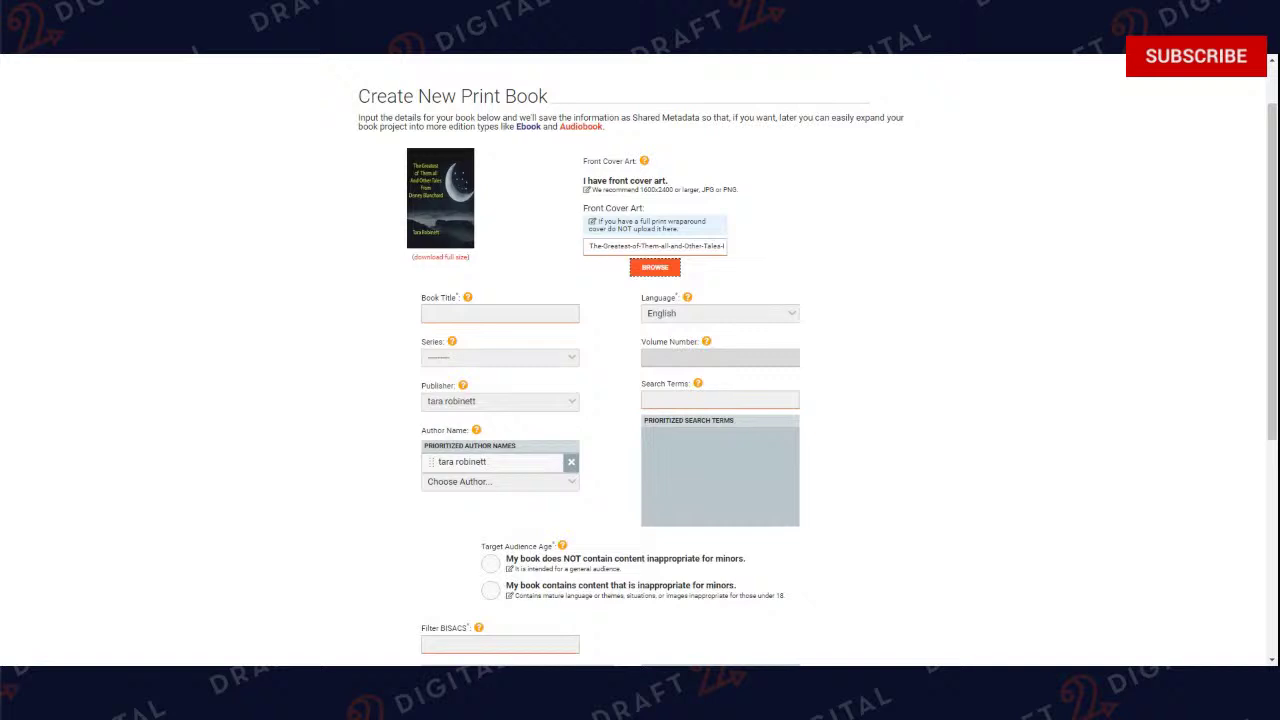
# Enter "The Greatest of Them All" as the book title.
pyautogui.click(510, 313)
pyautogui.write('T')
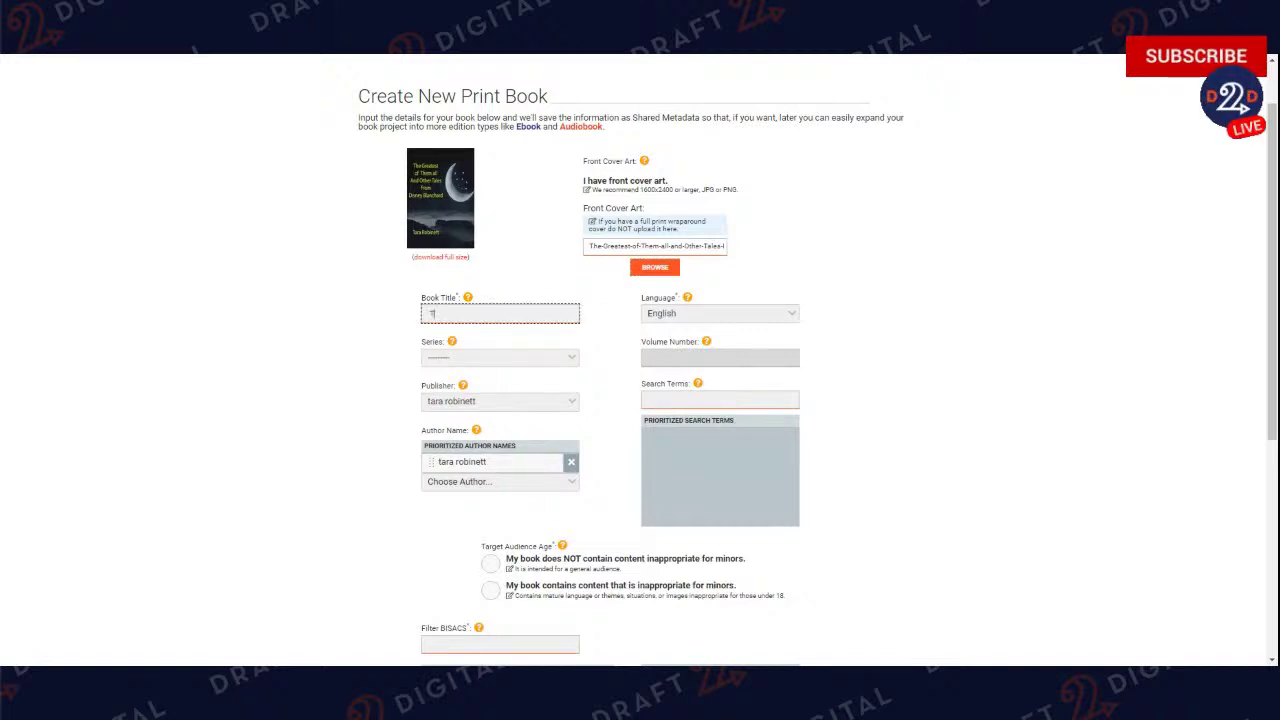
pyautogui.write('he Greatest of tThem All')
pyautogui.scroll(-1, 466, 376)
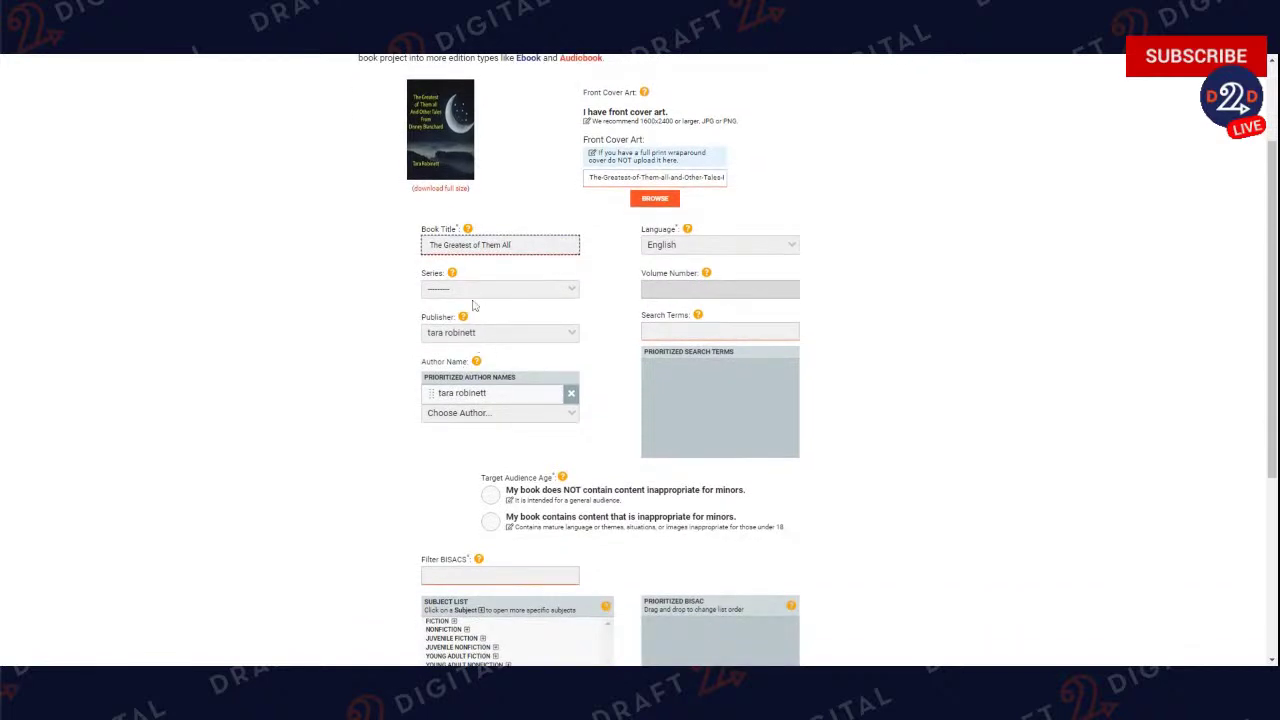
pyautogui.click(668, 296)
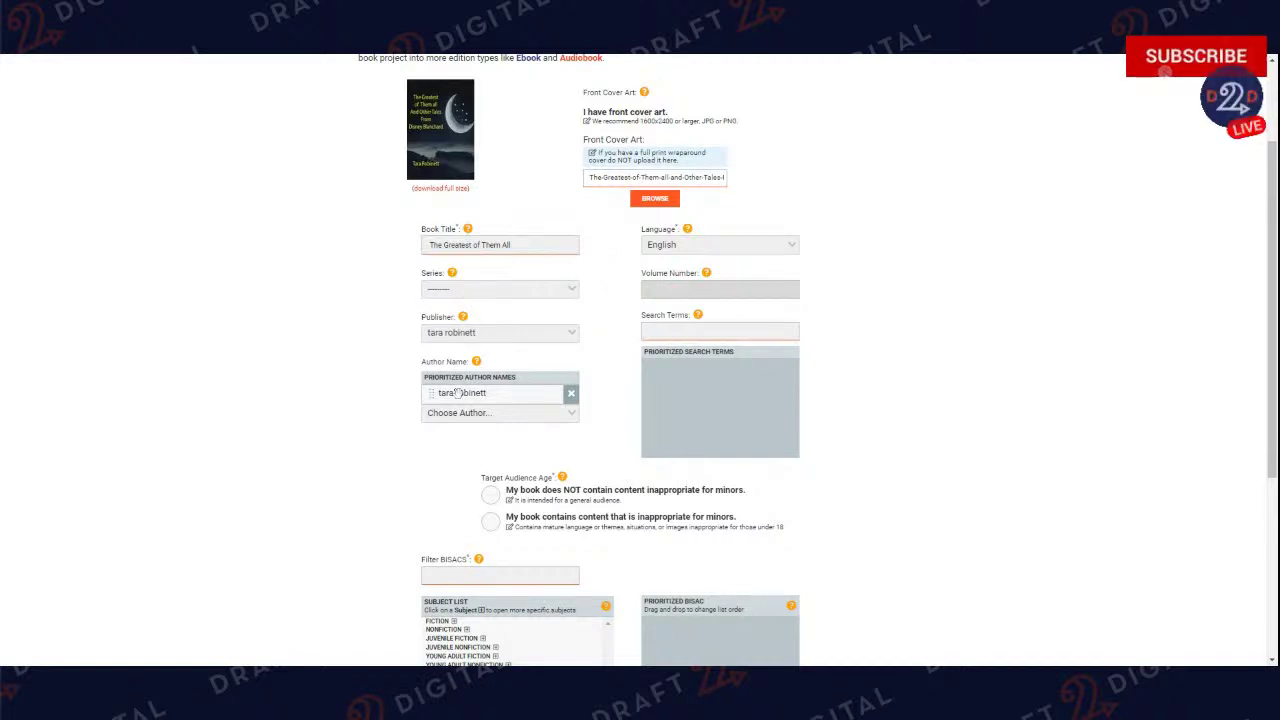
# Add the search terms "Funny", "Memories" and "Grandfather" to the book.
pyautogui.click(650, 331)
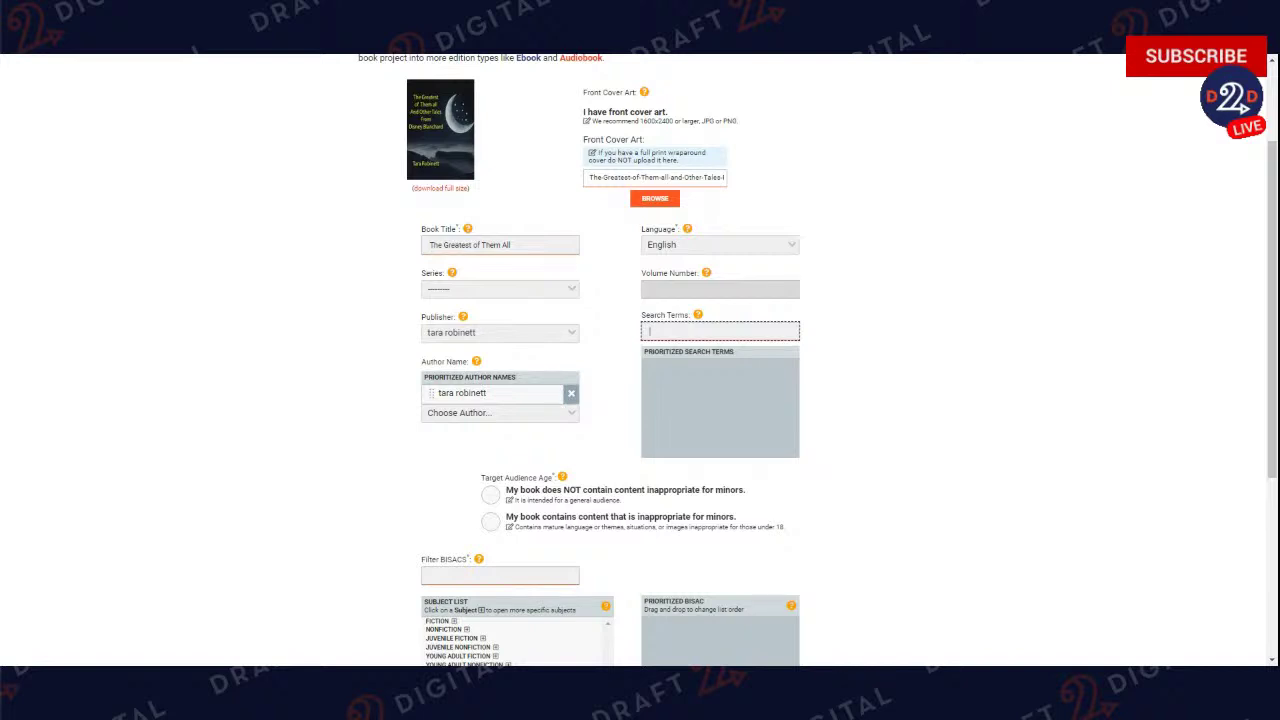
pyautogui.write('Funny')
pyautogui.press('Return')
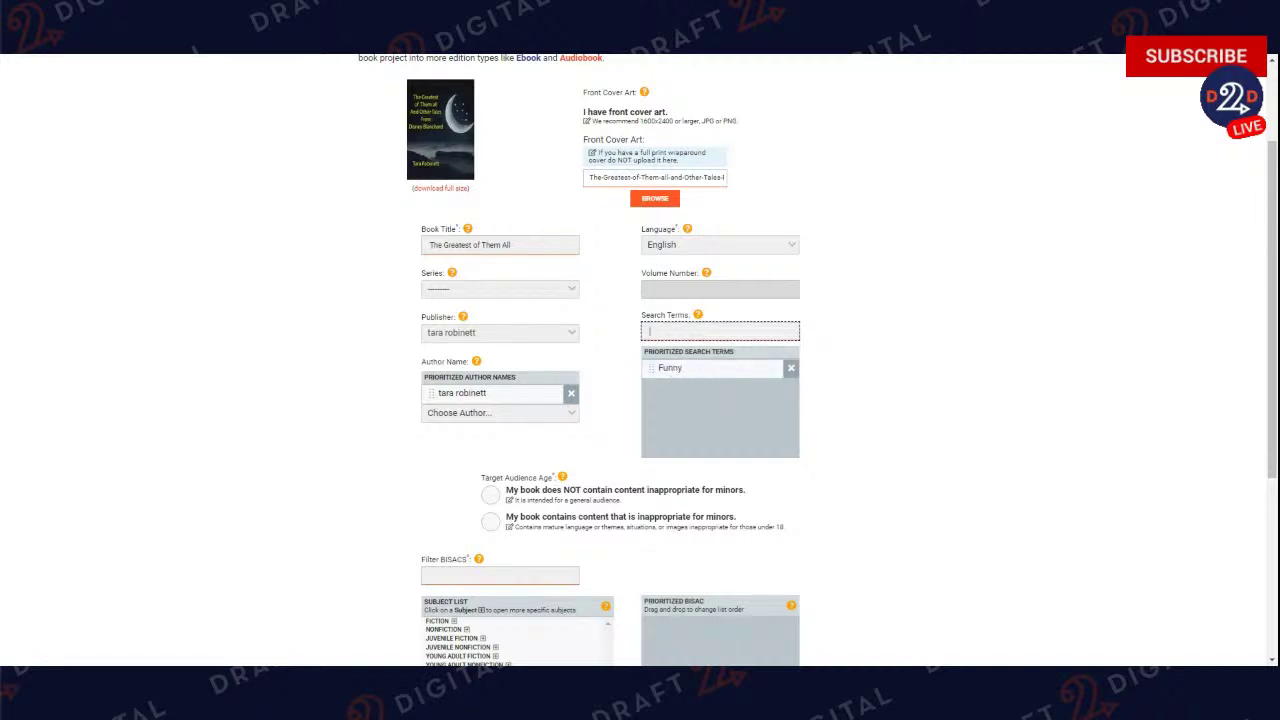
pyautogui.write('Memoi')
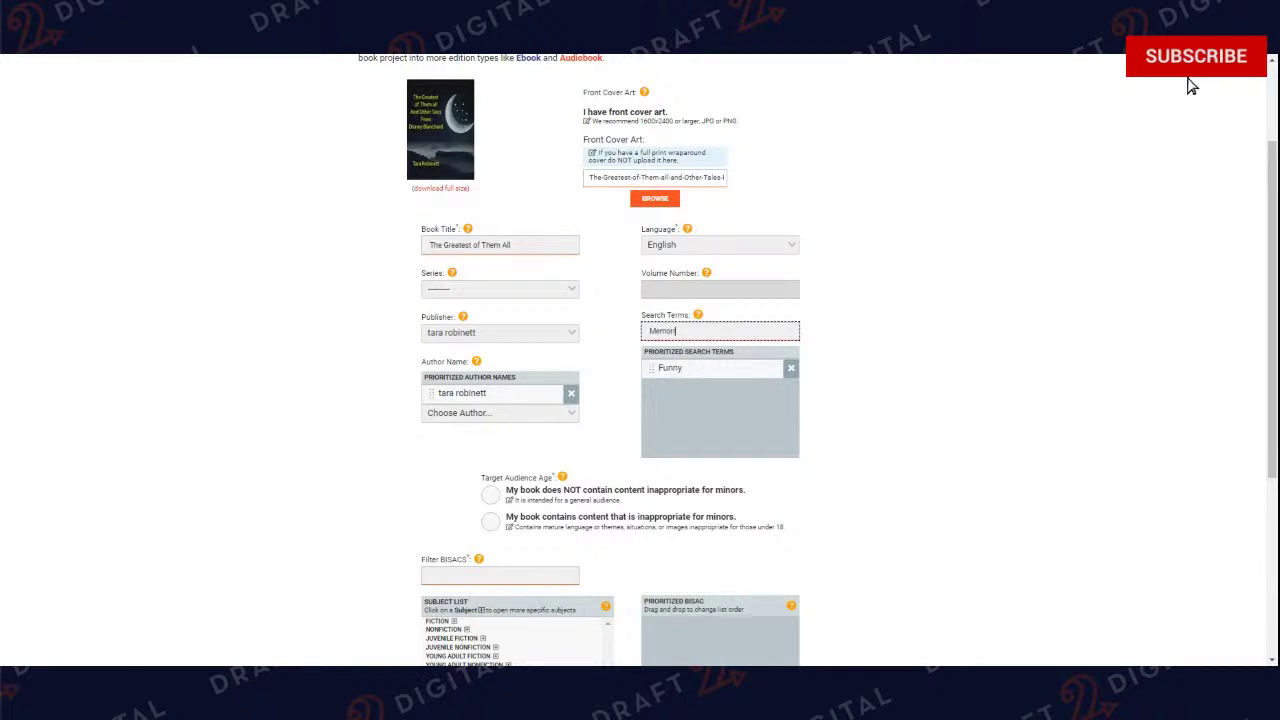
pyautogui.write('ies')
pyautogui.press('Return')
pyautogui.write('Gran')
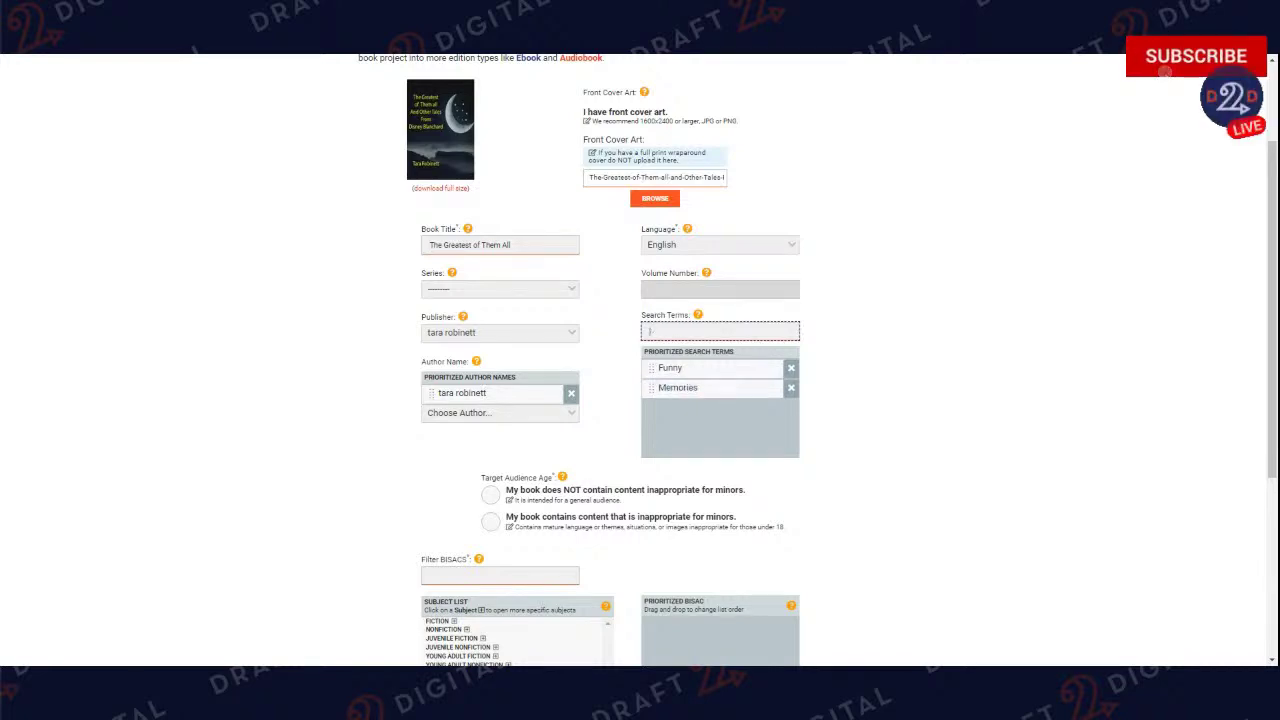
pyautogui.write('dfather')
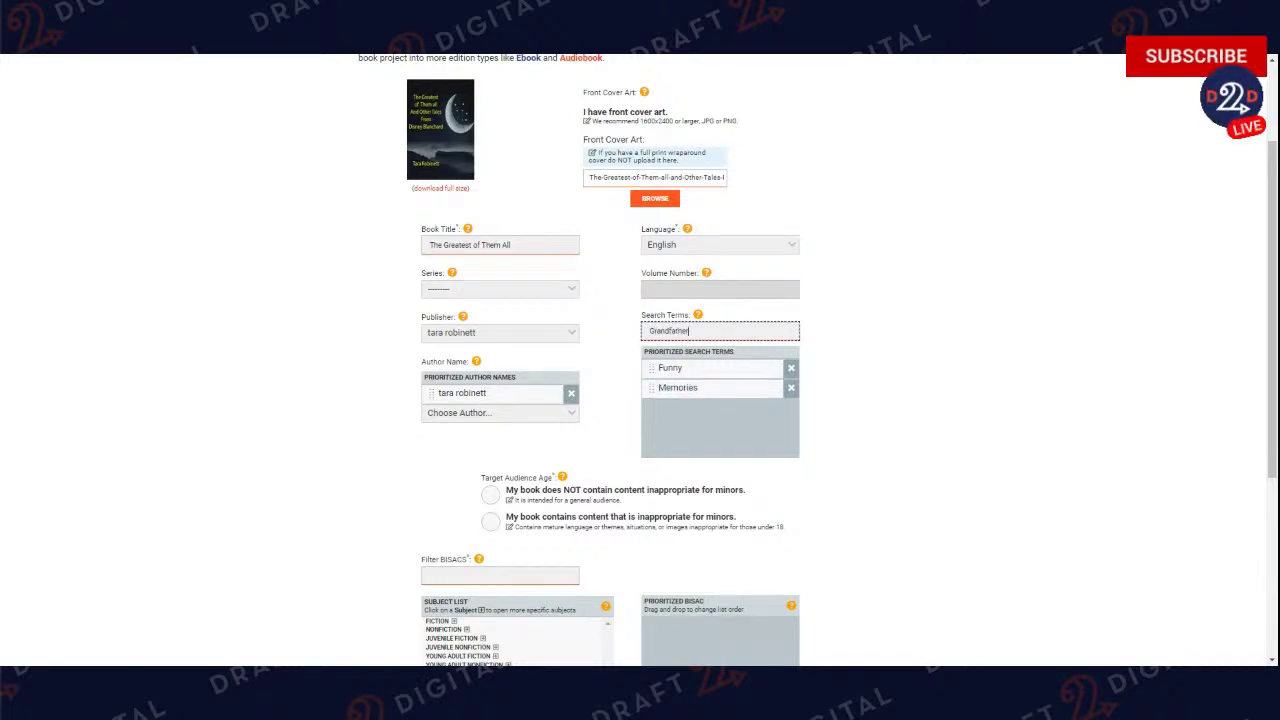
pyautogui.press('Return')
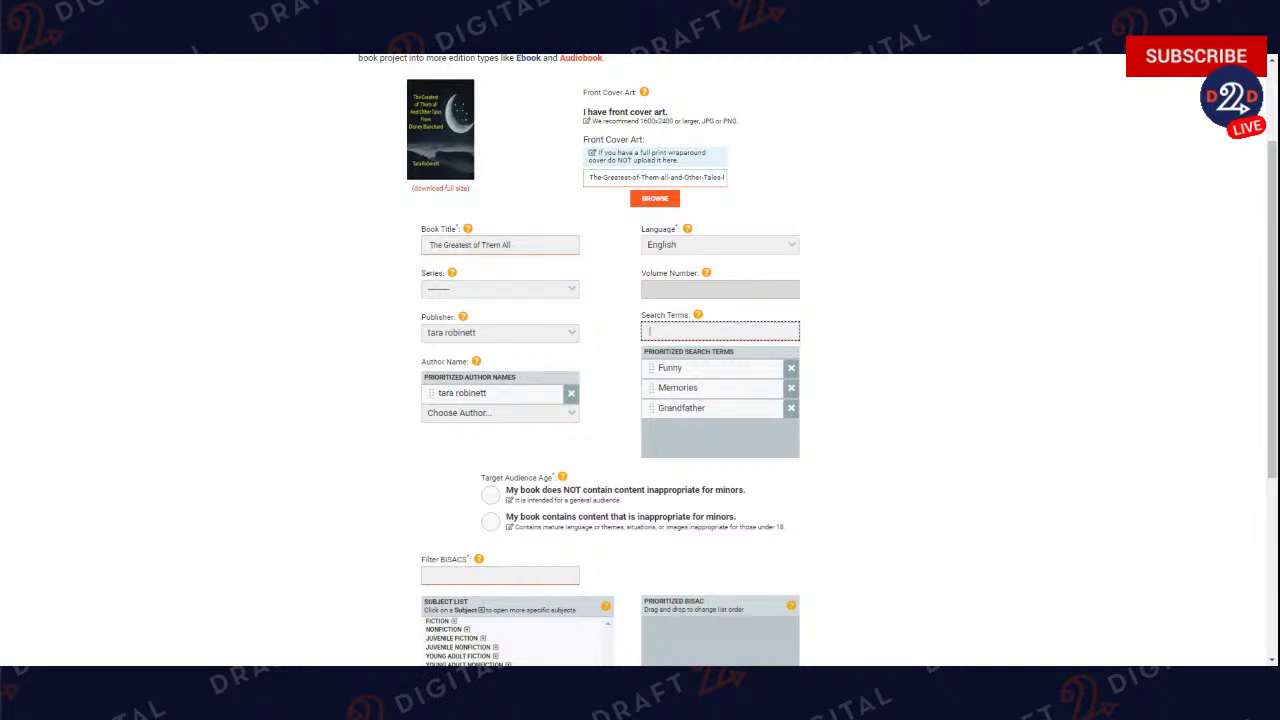
# Reorder the search terms to Grandfather, Memories, Funny, and add "Funny Story" as another term.
pyautogui.moveTo(664, 408); pyautogui.dragTo(678, 370)
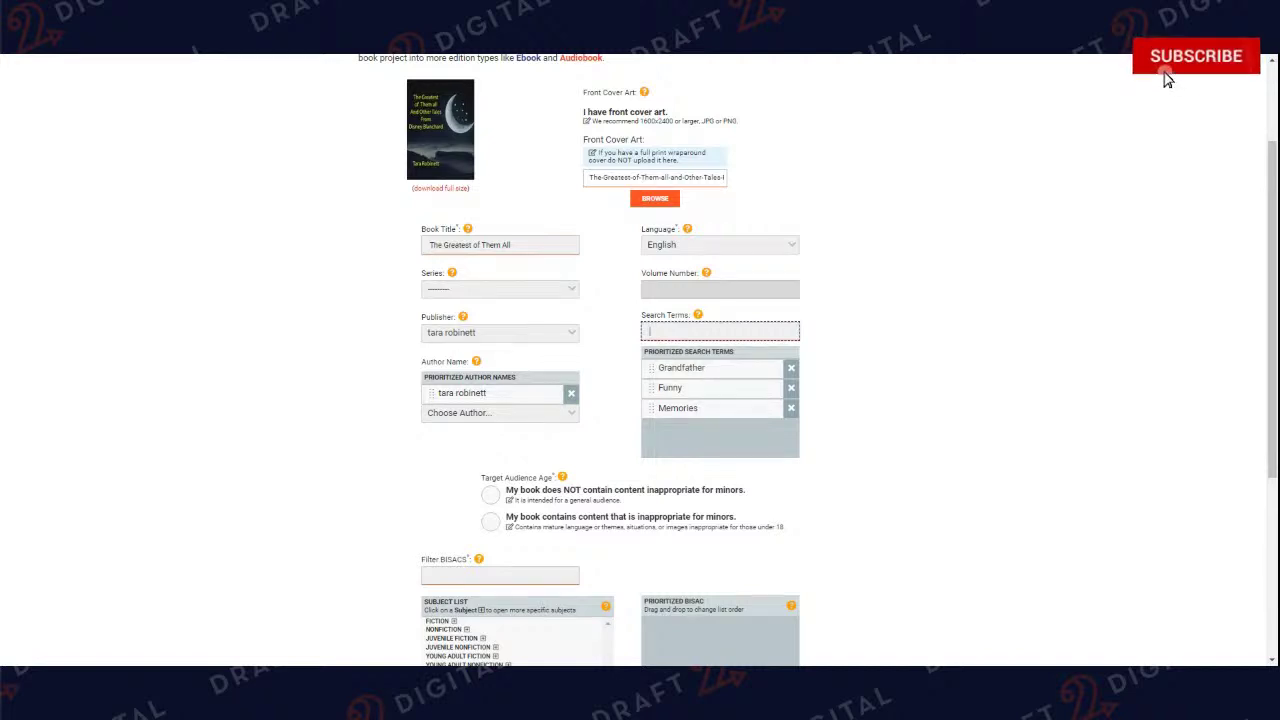
pyautogui.moveTo(660, 388); pyautogui.dragTo(676, 410)
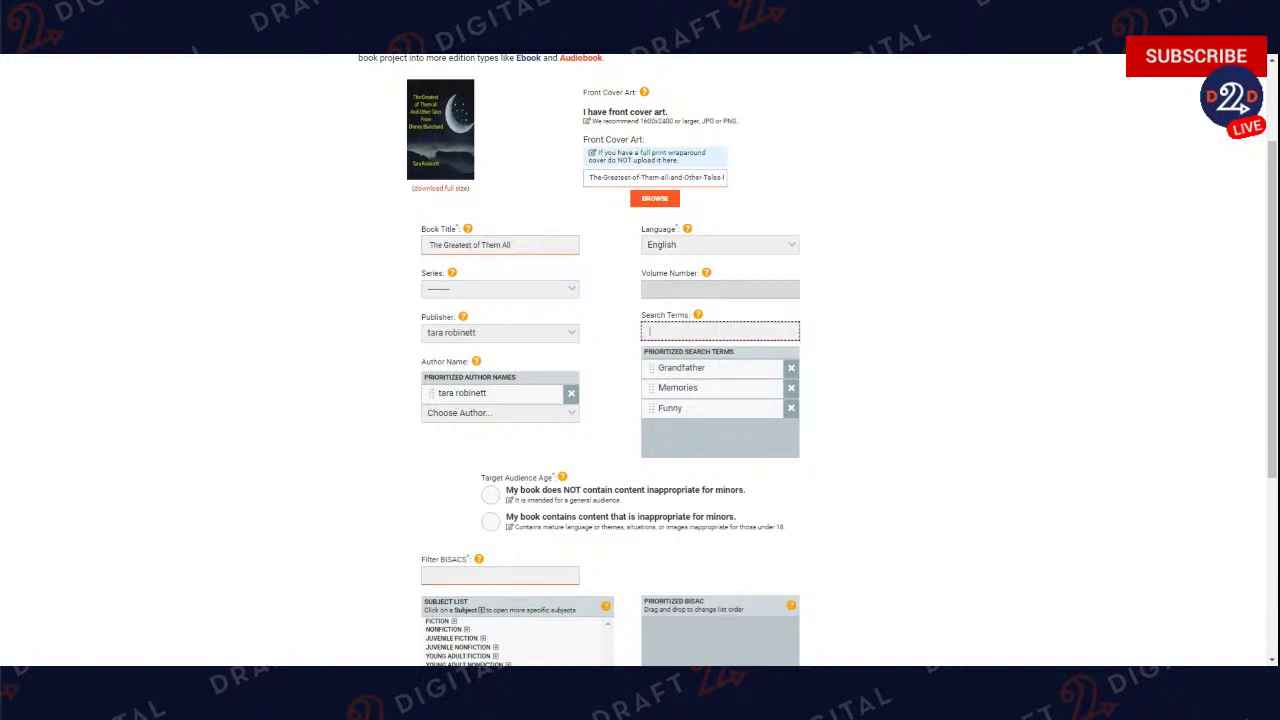
pyautogui.write('Funn')
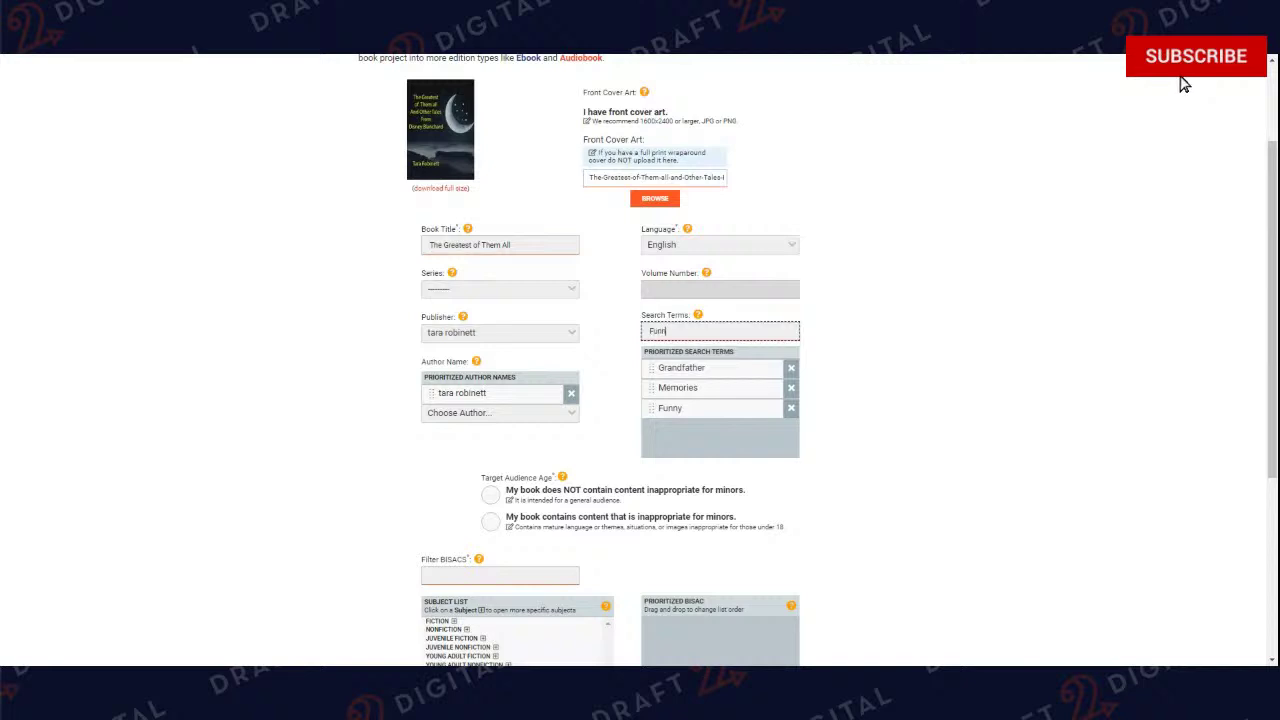
pyautogui.write('y Stories')
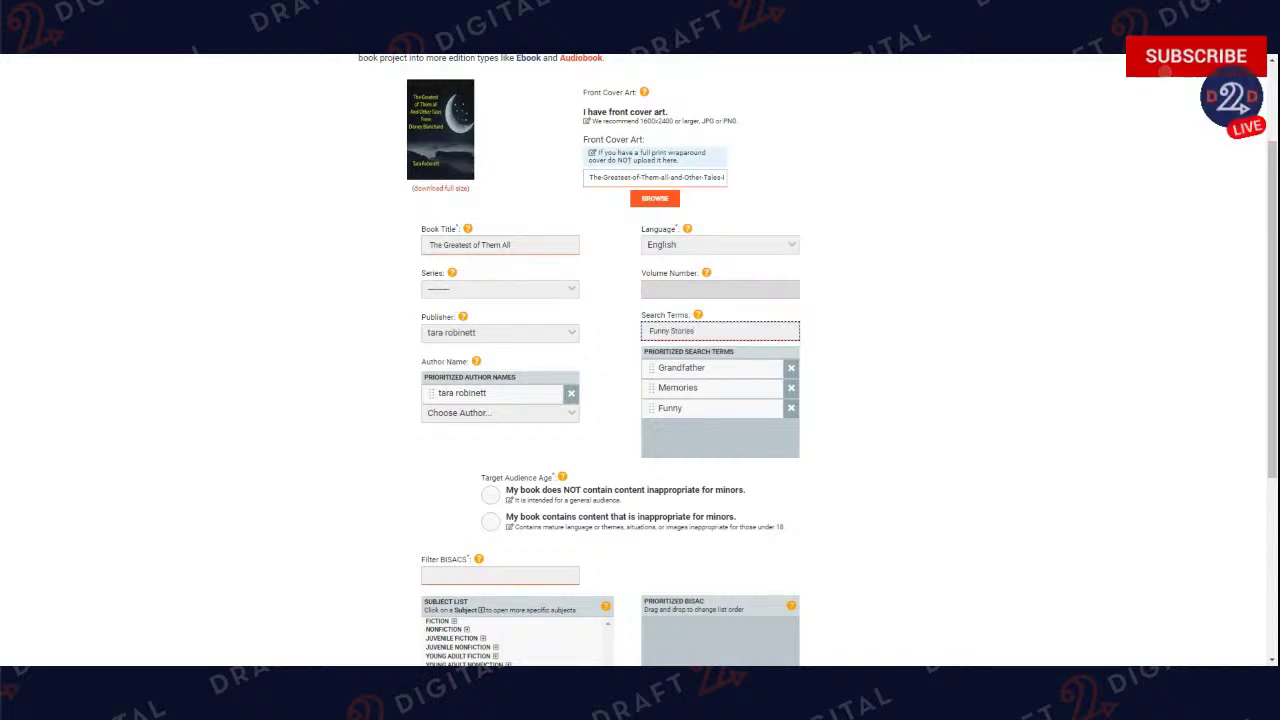
pyautogui.press('BackSpace')
pyautogui.press('BackSpace')
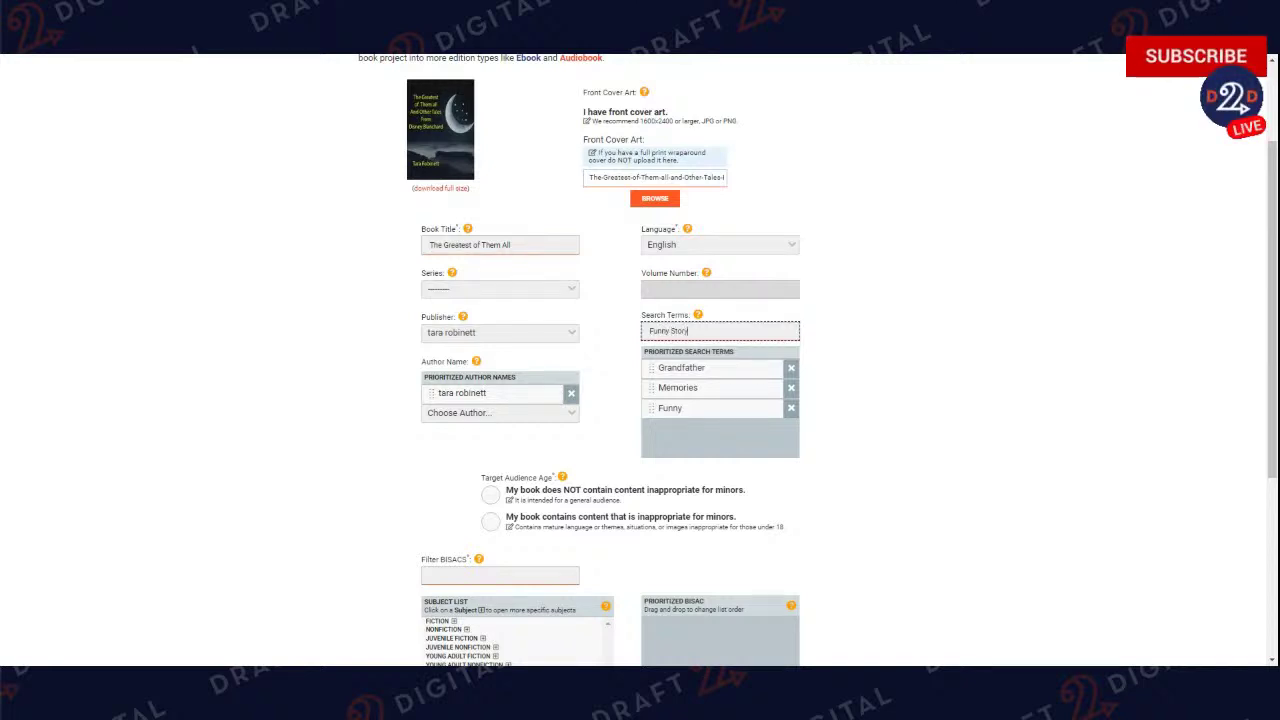
pyautogui.write('y')
pyautogui.press('Return')
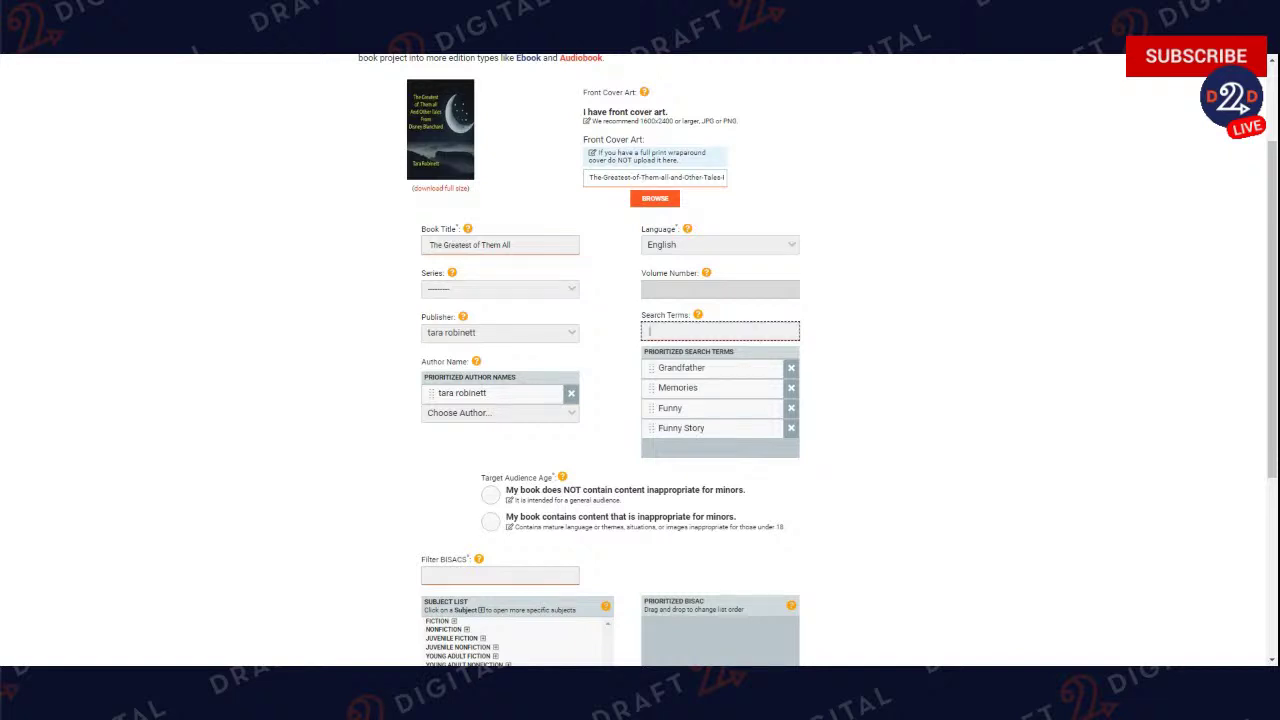
# Mark the book as not containing content inappropriate for minors, and start the print book under the BISAC subject Fiction / Action & Adventure.
pyautogui.scroll(-2, 610, 375)
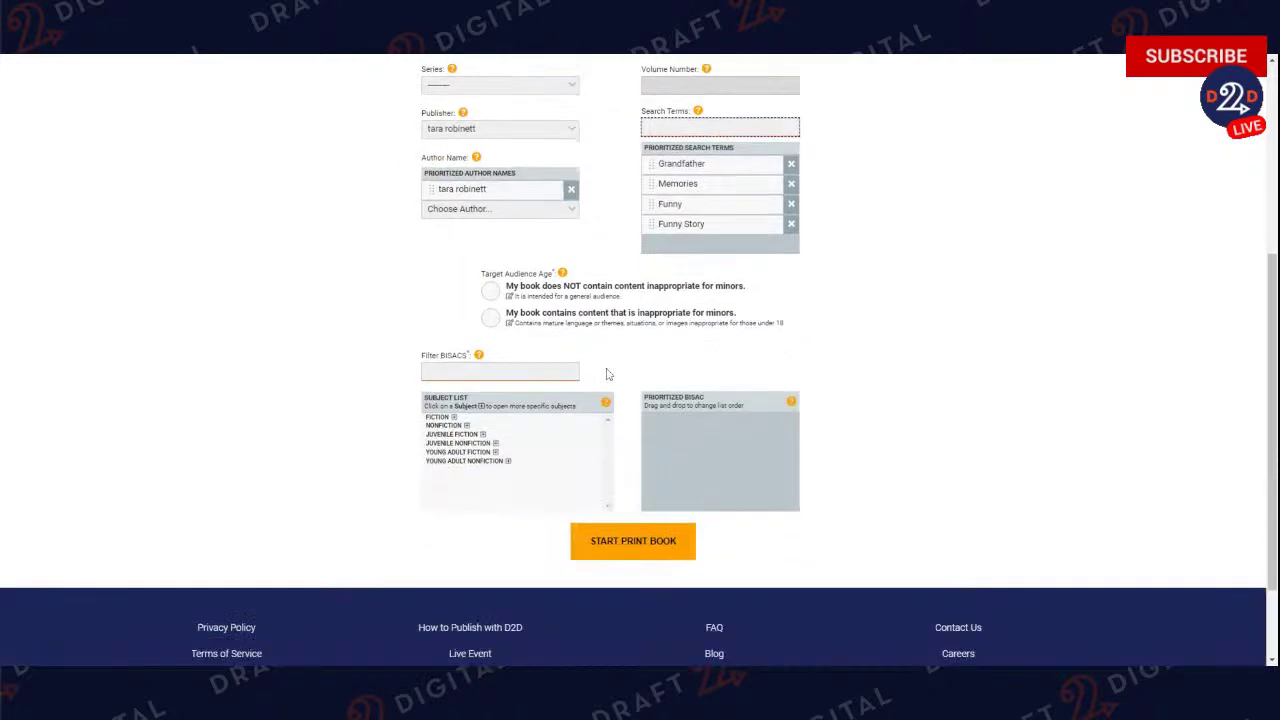
pyautogui.click(490, 289)
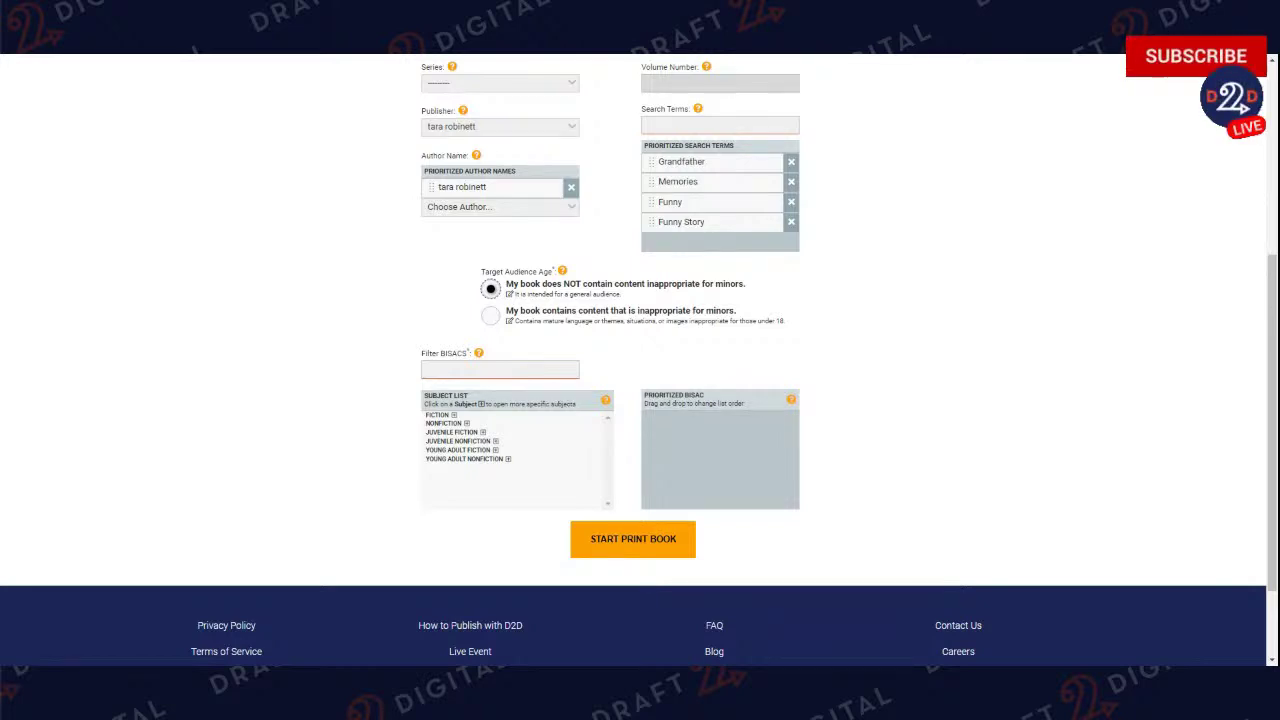
pyautogui.click(440, 415)
pyautogui.click(452, 449)
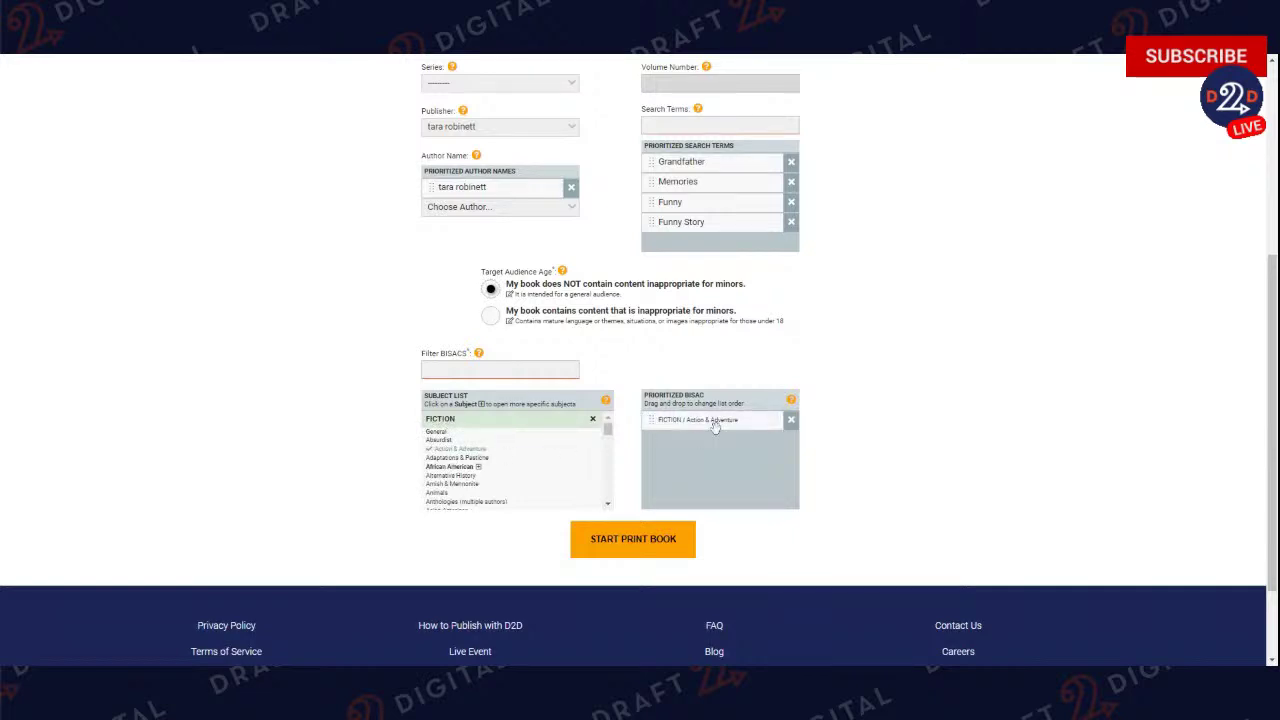
pyautogui.click(633, 541)
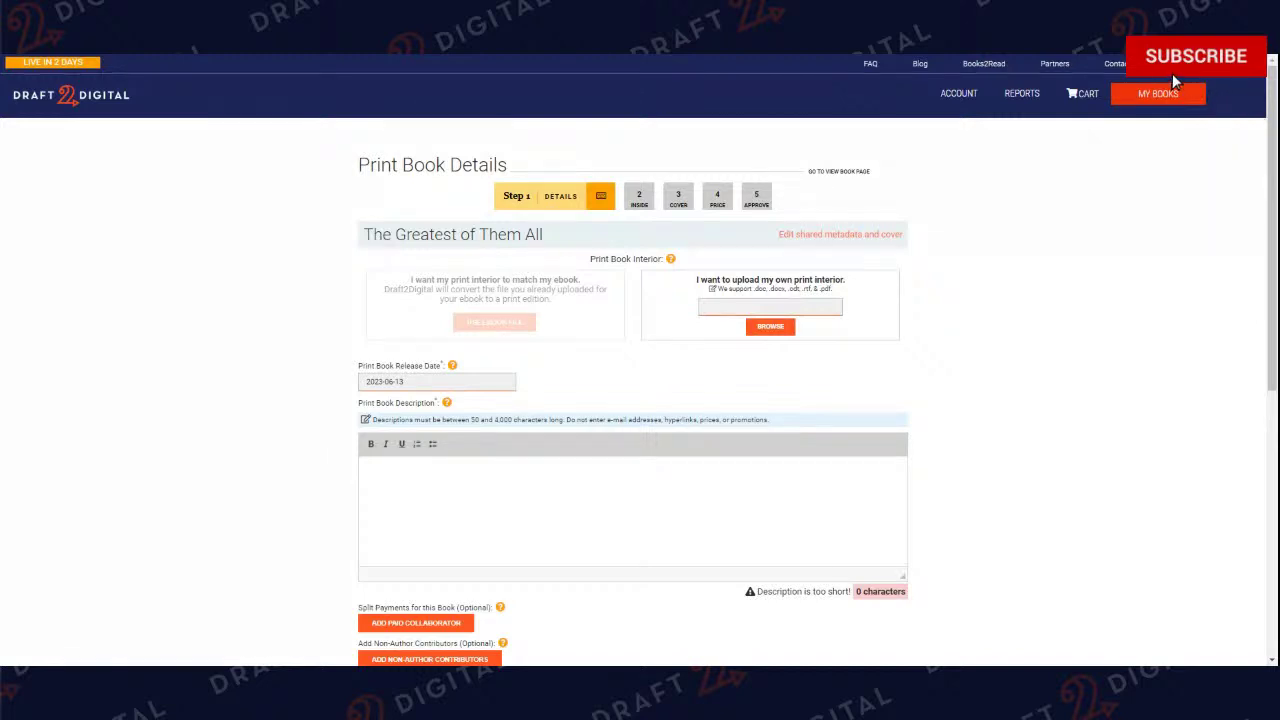
# Upload the book's own print interior file and enter the description beginning "My grandfather was one of the most amazing people this world has ever had".
pyautogui.click(783, 333)
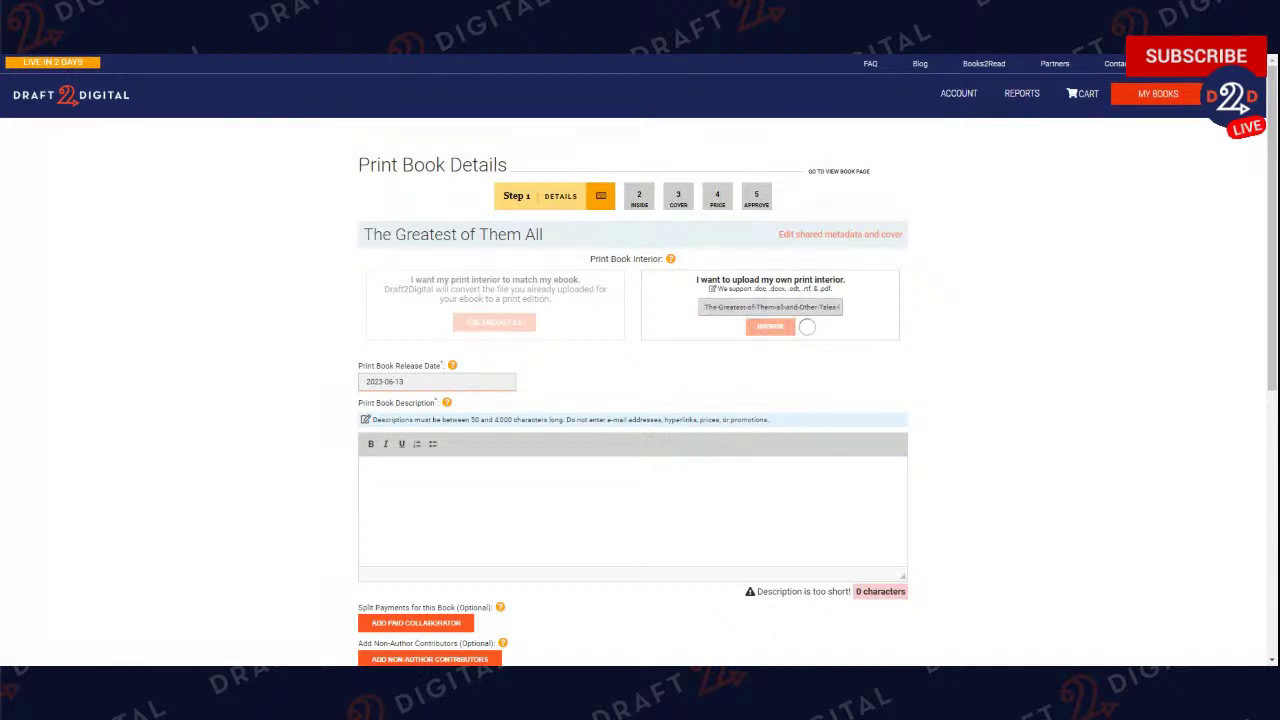
pyautogui.click(370, 472)
pyautogui.write("My grandfather was one of the most amazing people this world has ever had the privilege of knowing. Now, he's gone and all we have left are his memories. These are some of my favorite memories.")
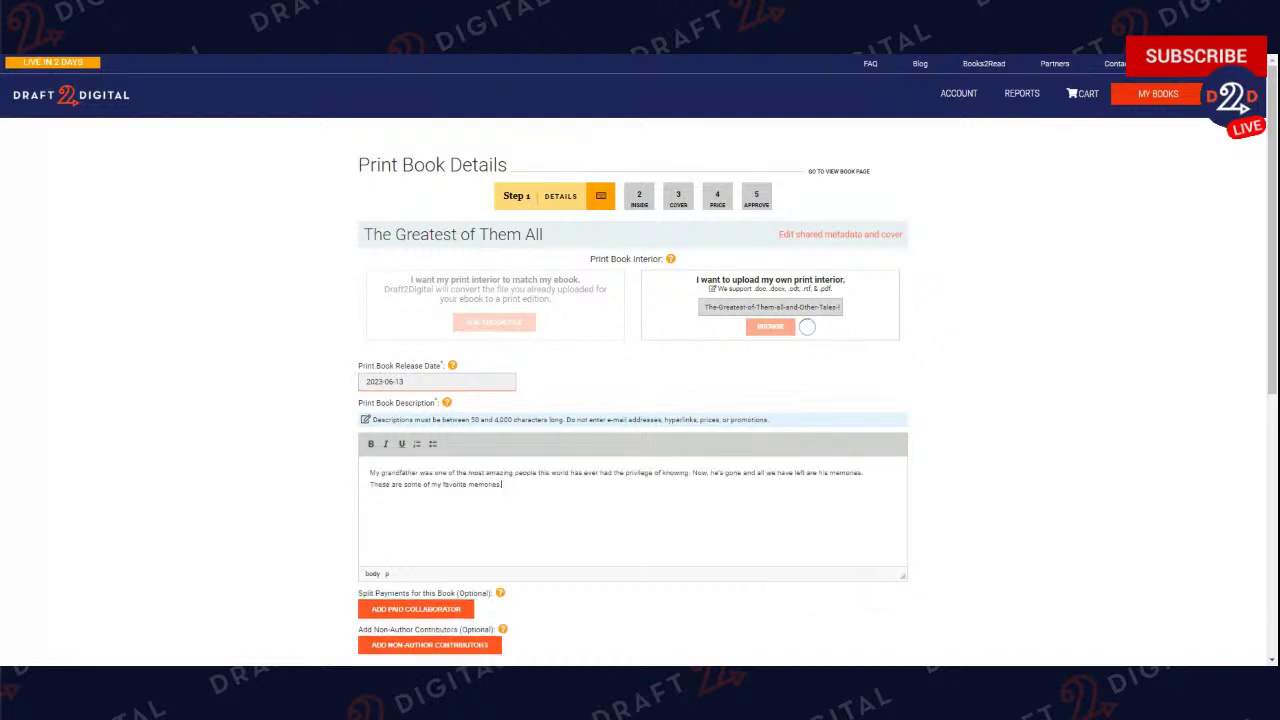
# Add a title page and a copyright page as introductory pages of the print book.
pyautogui.scroll(-5, 489, 492)
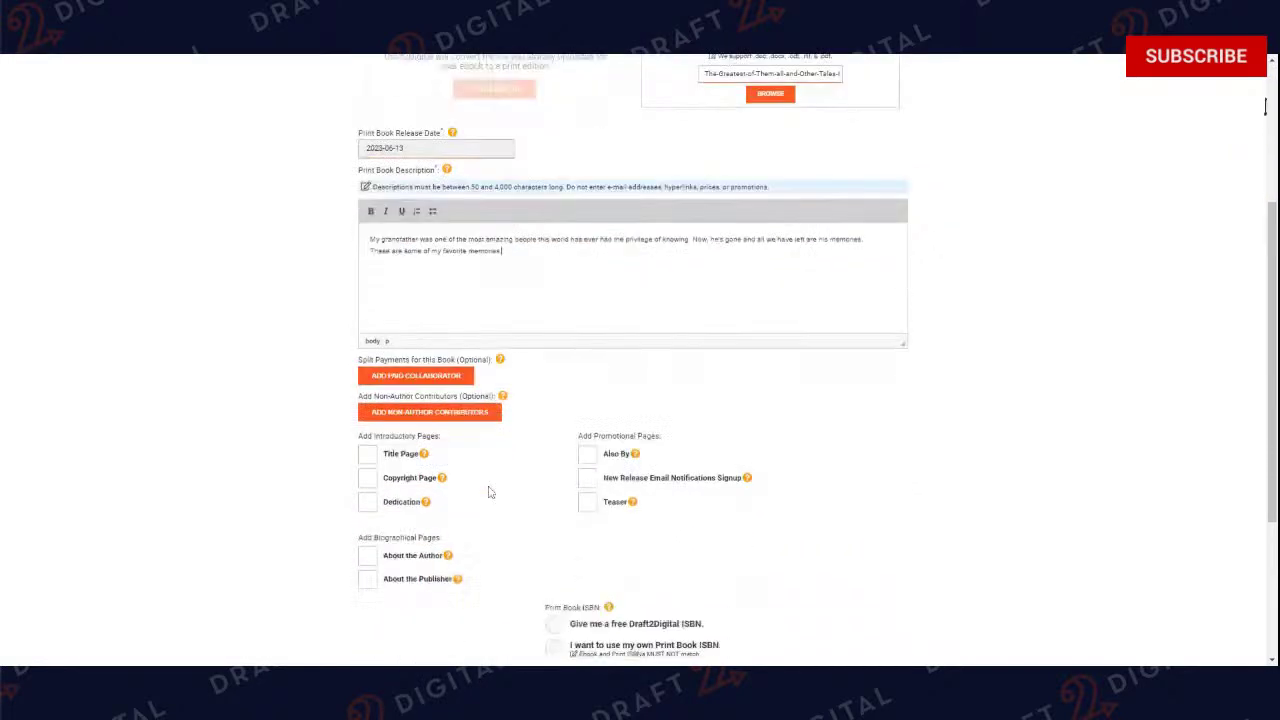
pyautogui.scroll(1, 495, 466)
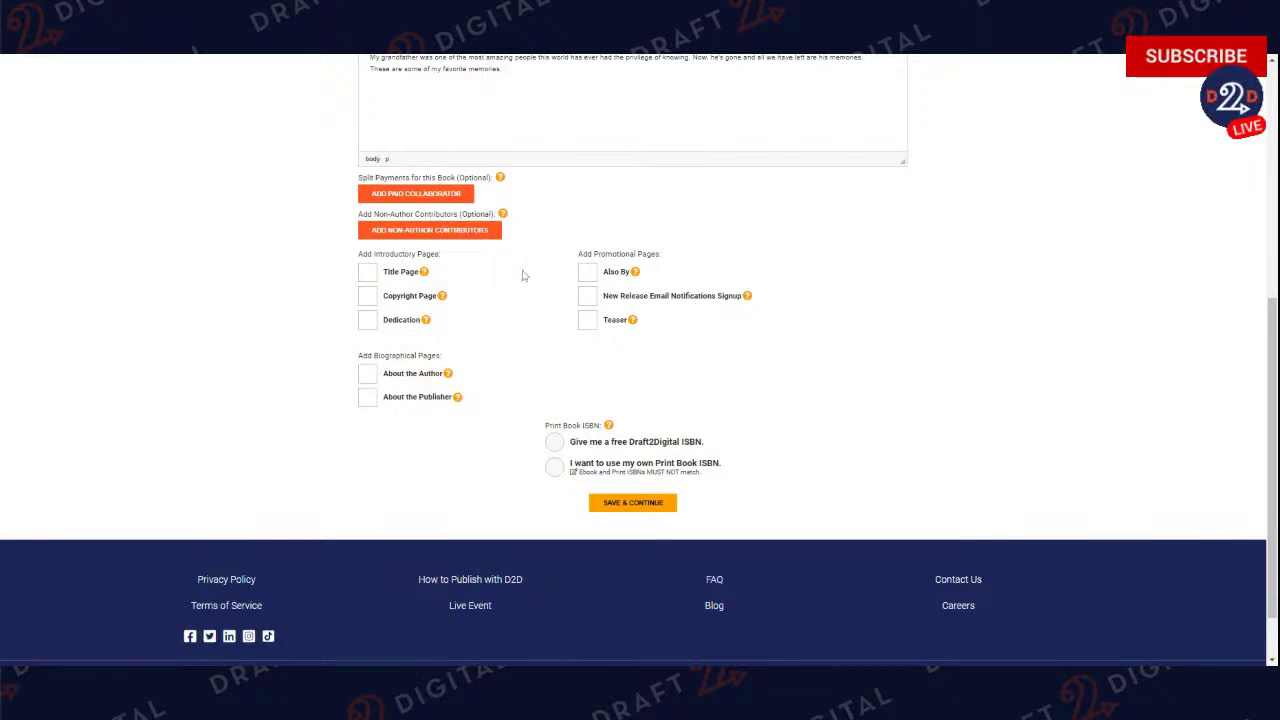
pyautogui.click(368, 274)
pyautogui.scroll(3, 370, 277)
pyautogui.moveTo(452, 298)
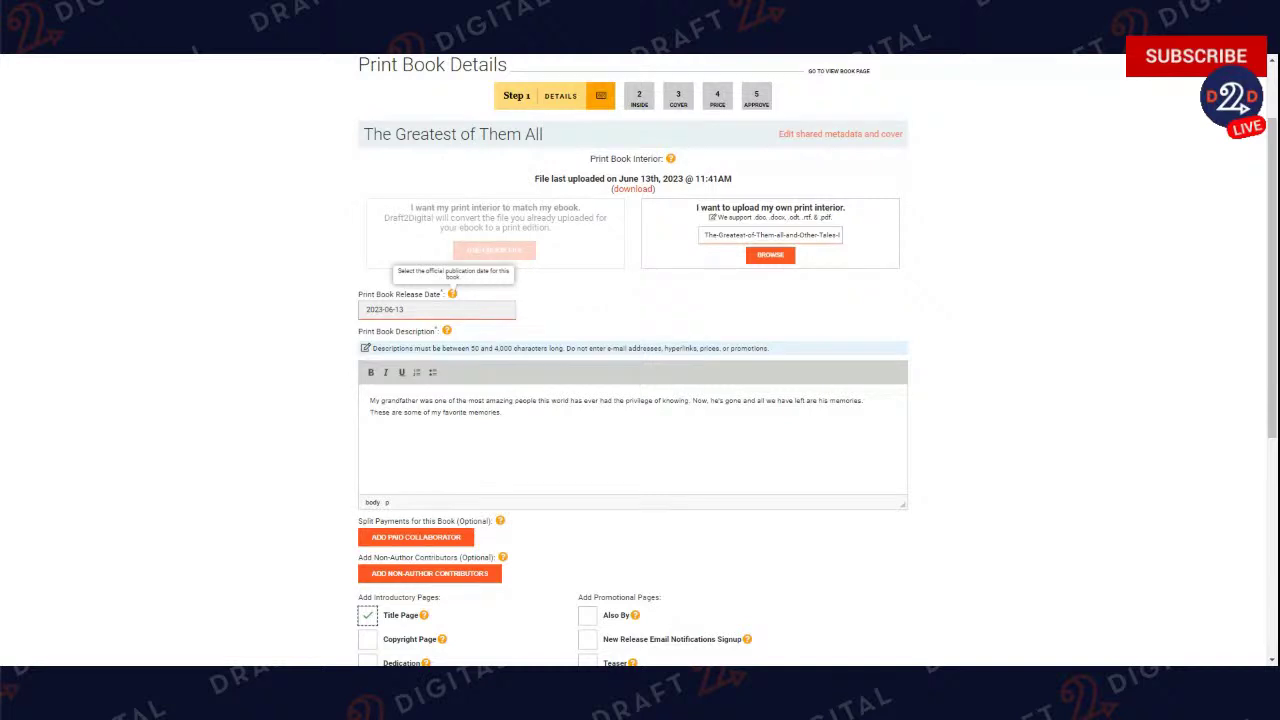
pyautogui.scroll(-3, 452, 298)
pyautogui.click(370, 433)
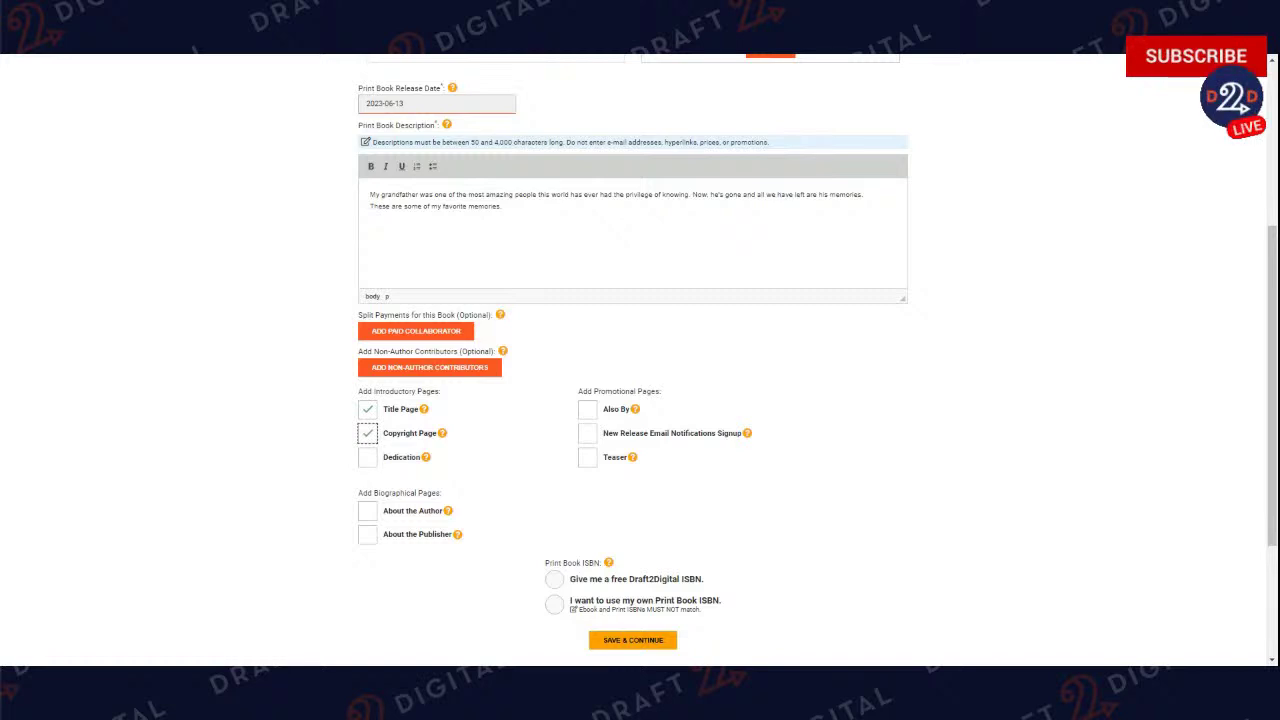
# Add a dedication page reading "This book is for my family. Let's keep these memories alive!".
pyautogui.click(367, 457)
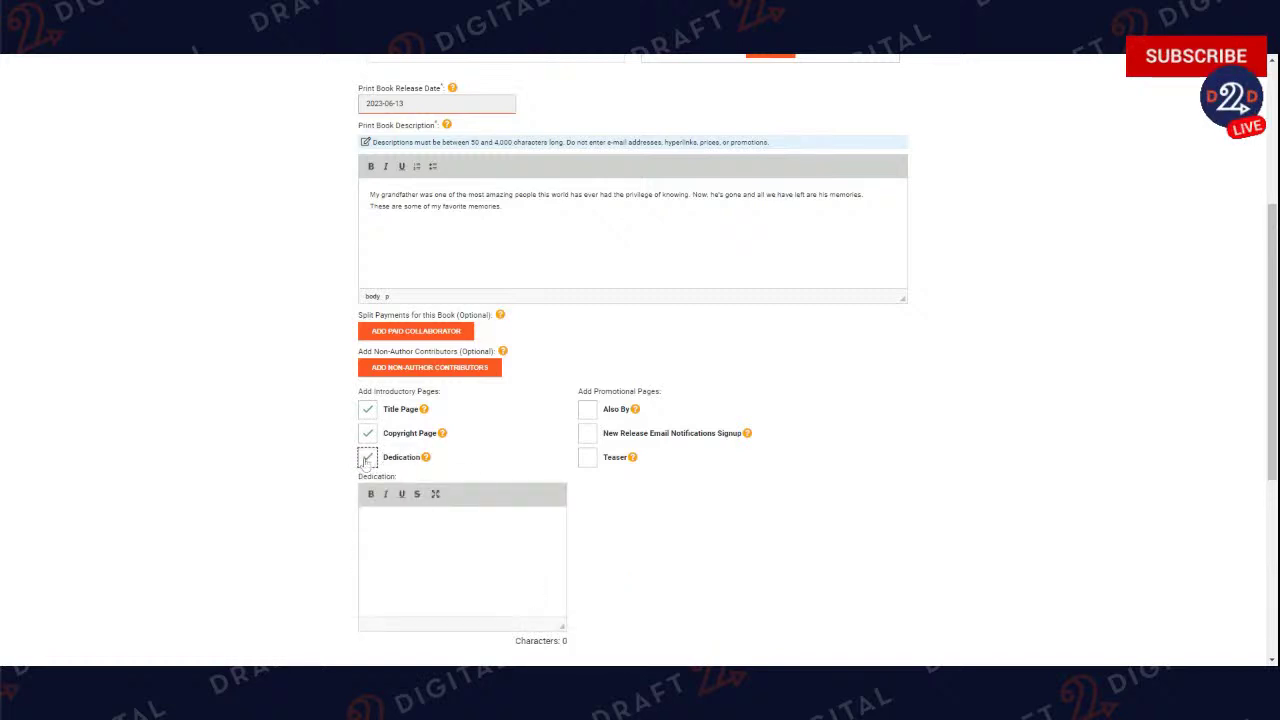
pyautogui.click(370, 521)
pyautogui.write("This book is for my family. Let's ke")
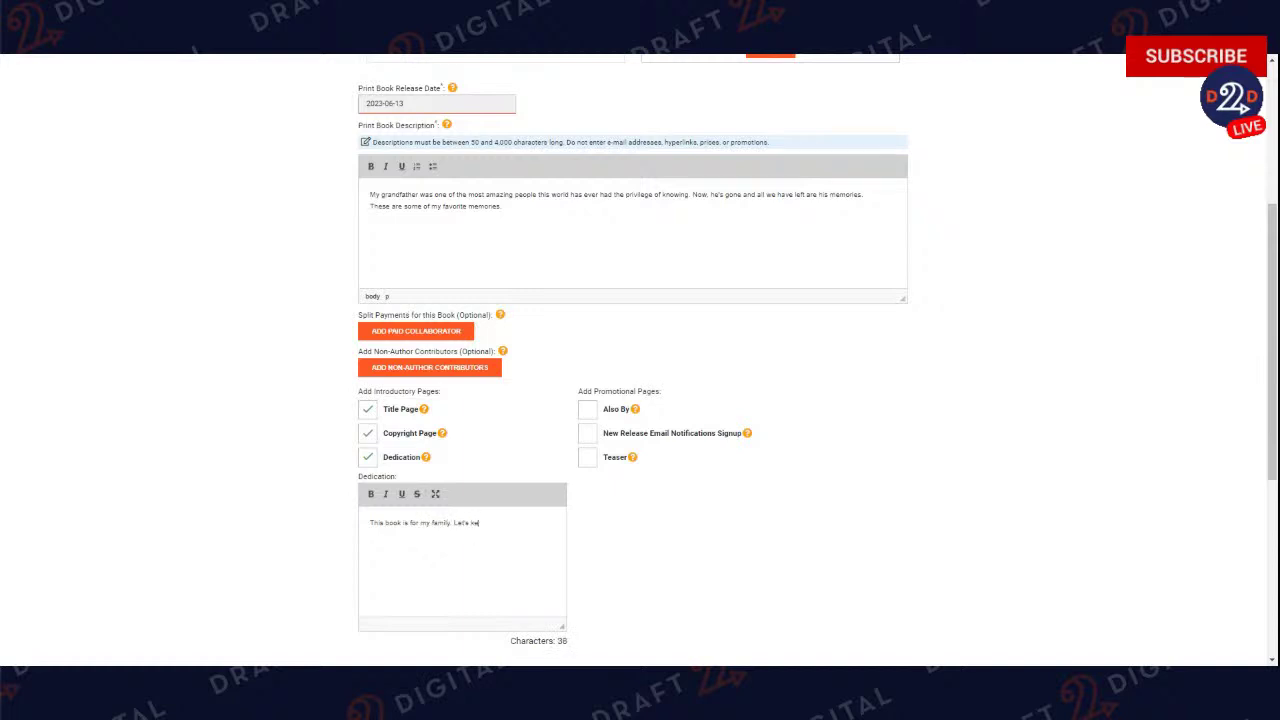
pyautogui.write('ep these memories alive')
# Add an Also By page at both the beginning and end of the book, plus a New Release Email Notifications Signup page.
pyautogui.click(589, 410)
pyautogui.click(650, 445)
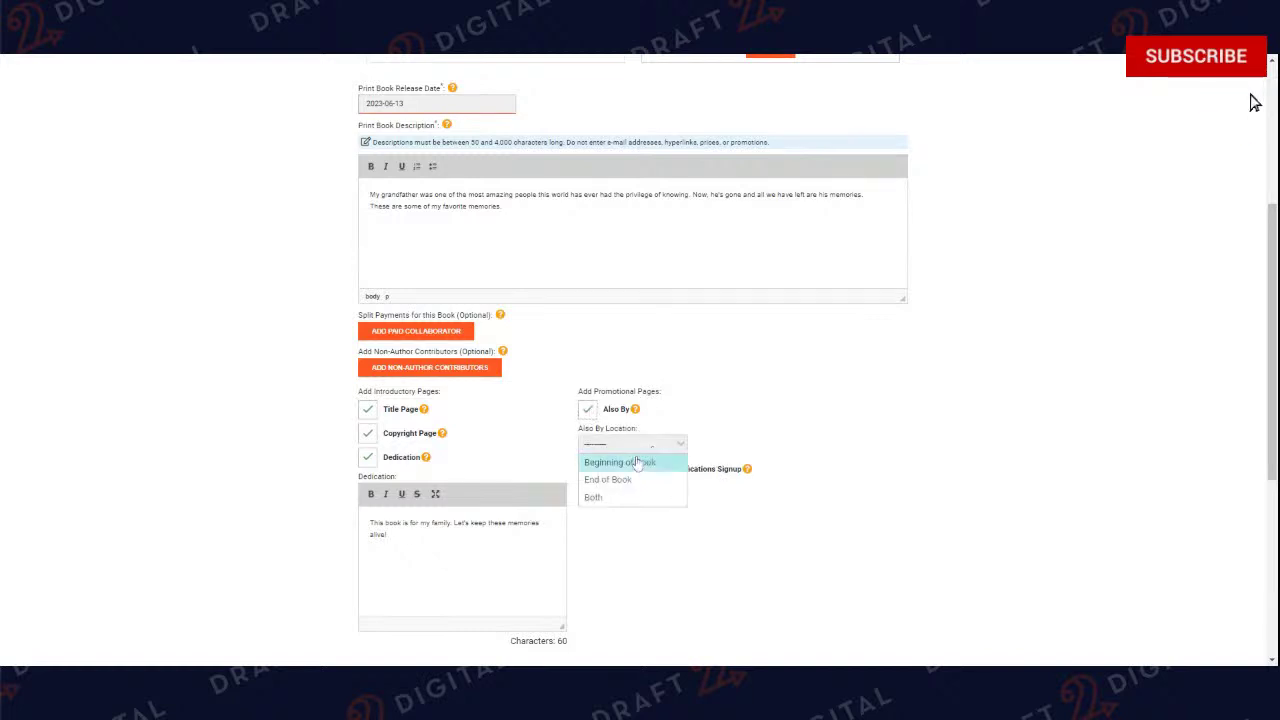
pyautogui.click(594, 498)
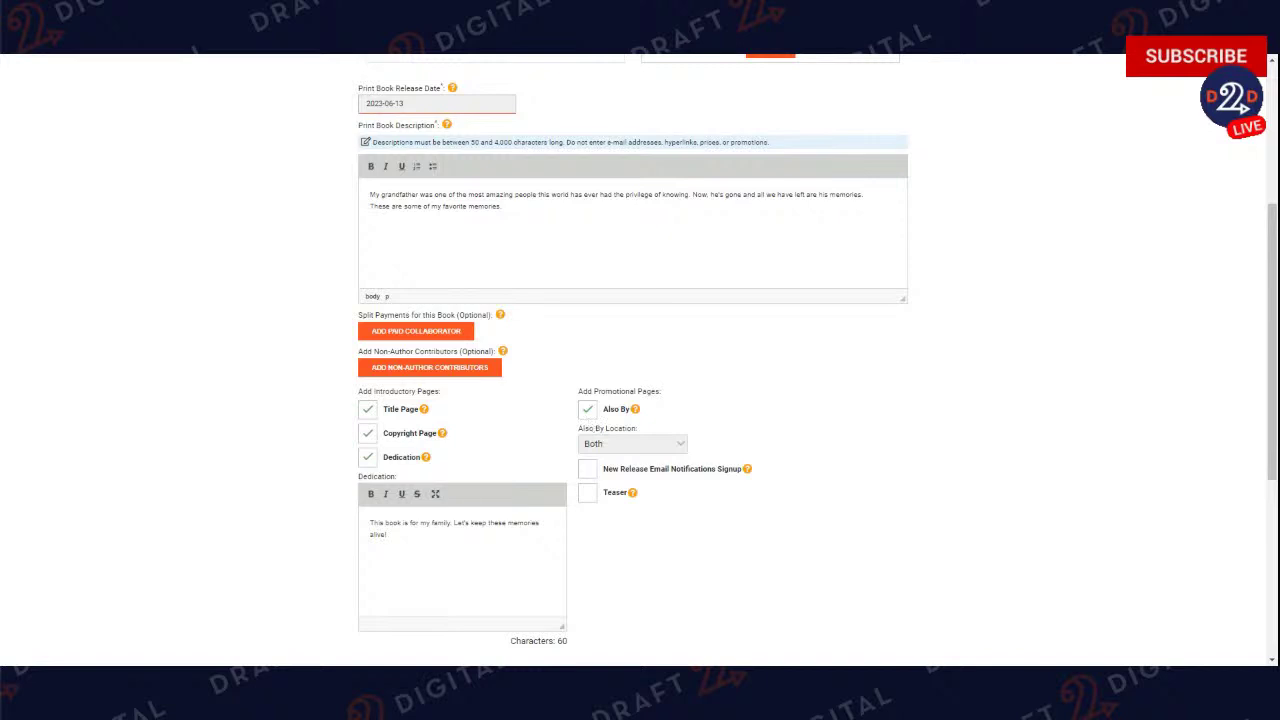
pyautogui.click(588, 468)
pyautogui.scroll(-3, 608, 440)
pyautogui.click(367, 483)
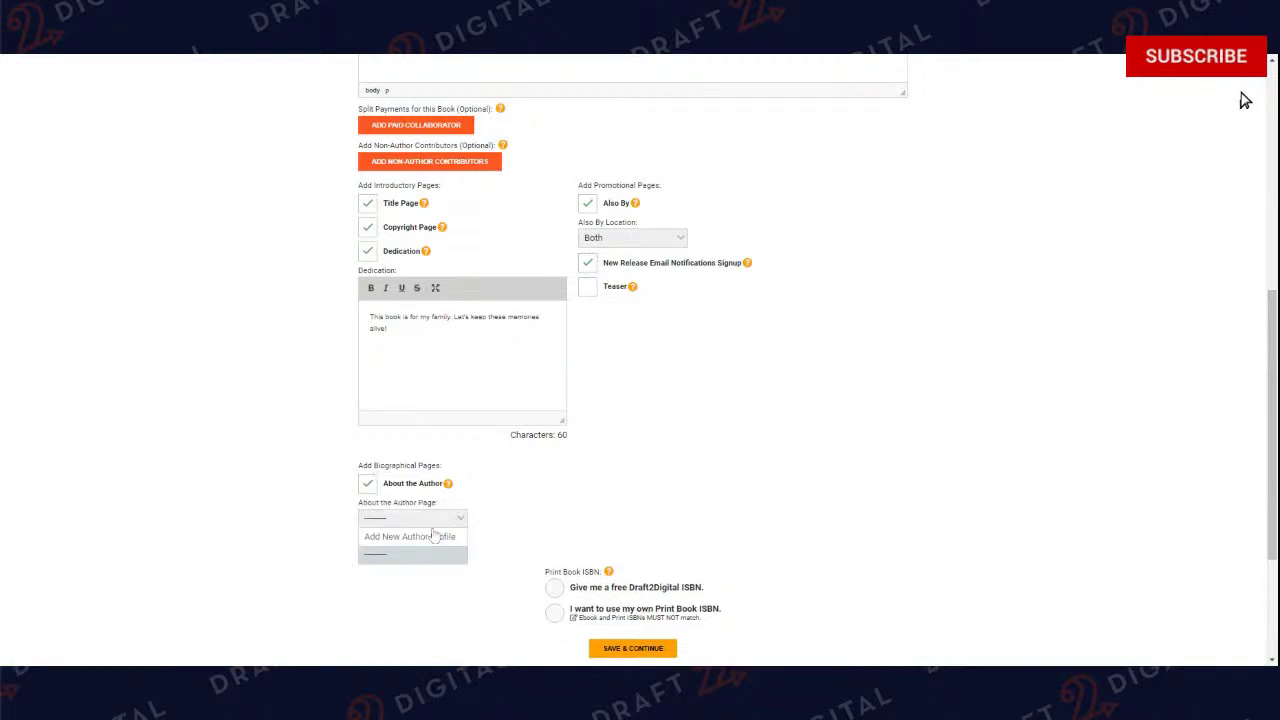
pyautogui.press('space')
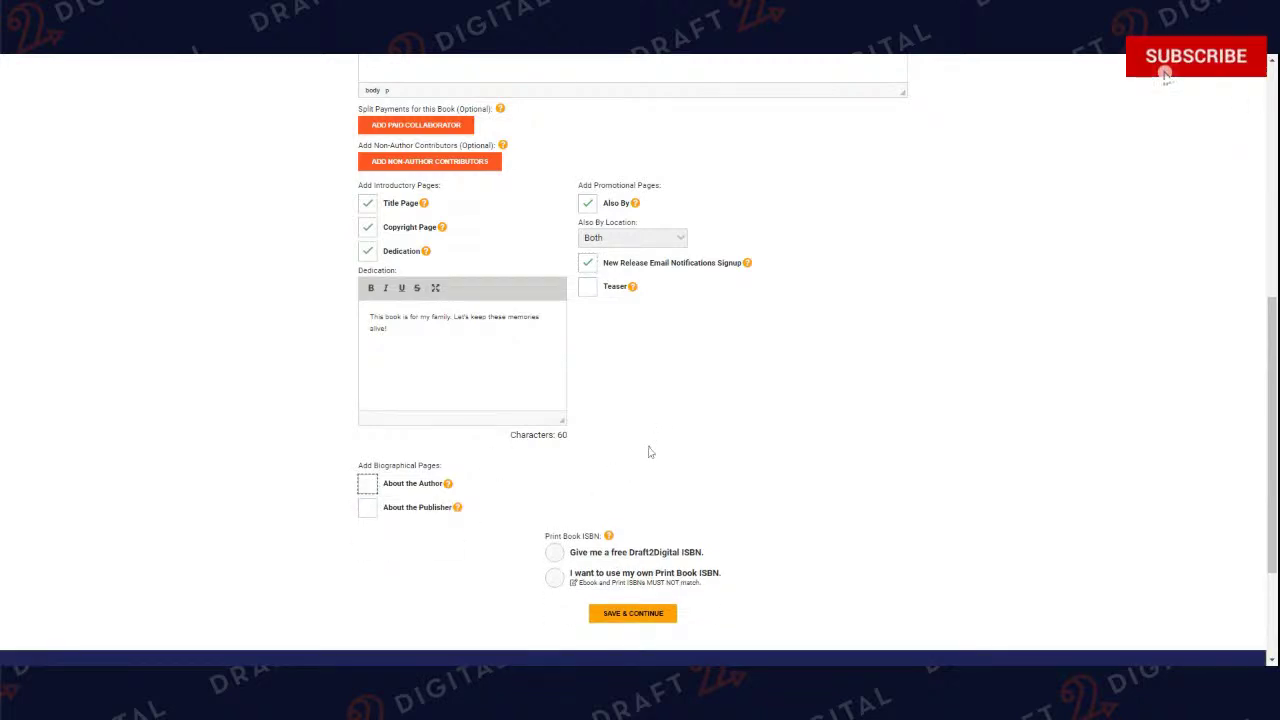
# Request a free Draft2Digital ISBN for the print book and save the details to continue to the interior layout.
pyautogui.scroll(-3, 646, 466)
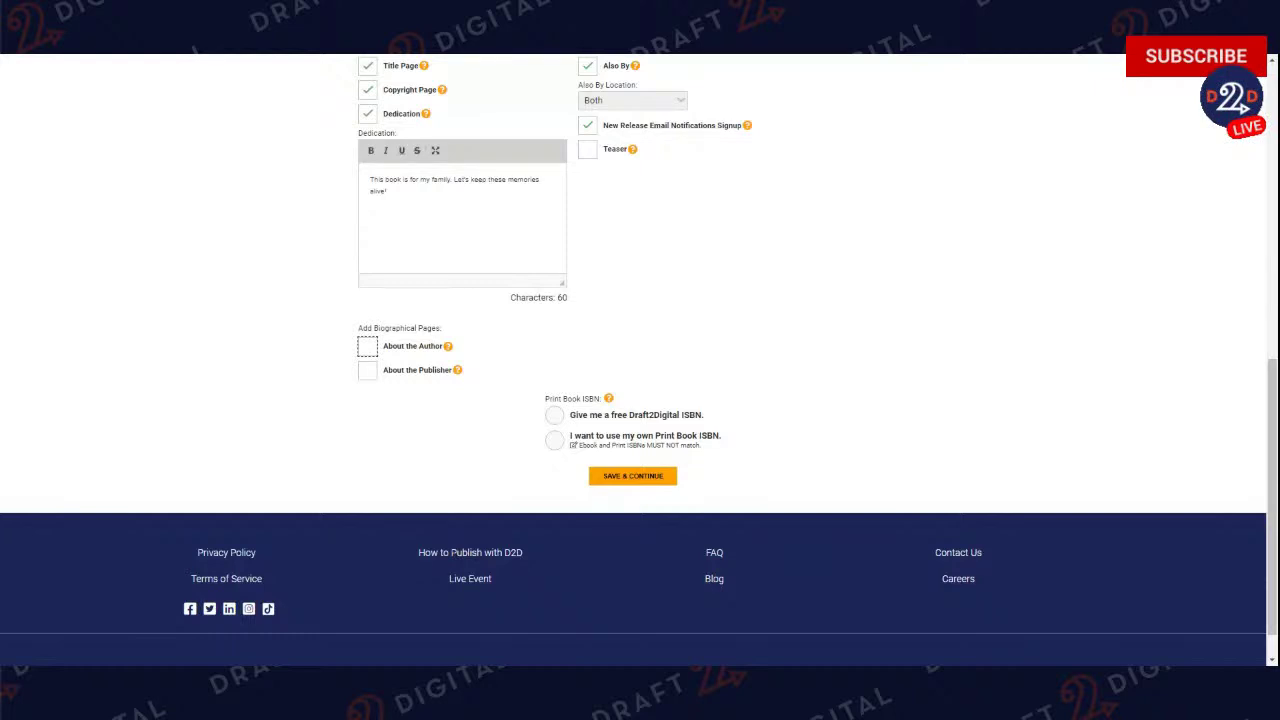
pyautogui.click(560, 418)
pyautogui.click(638, 480)
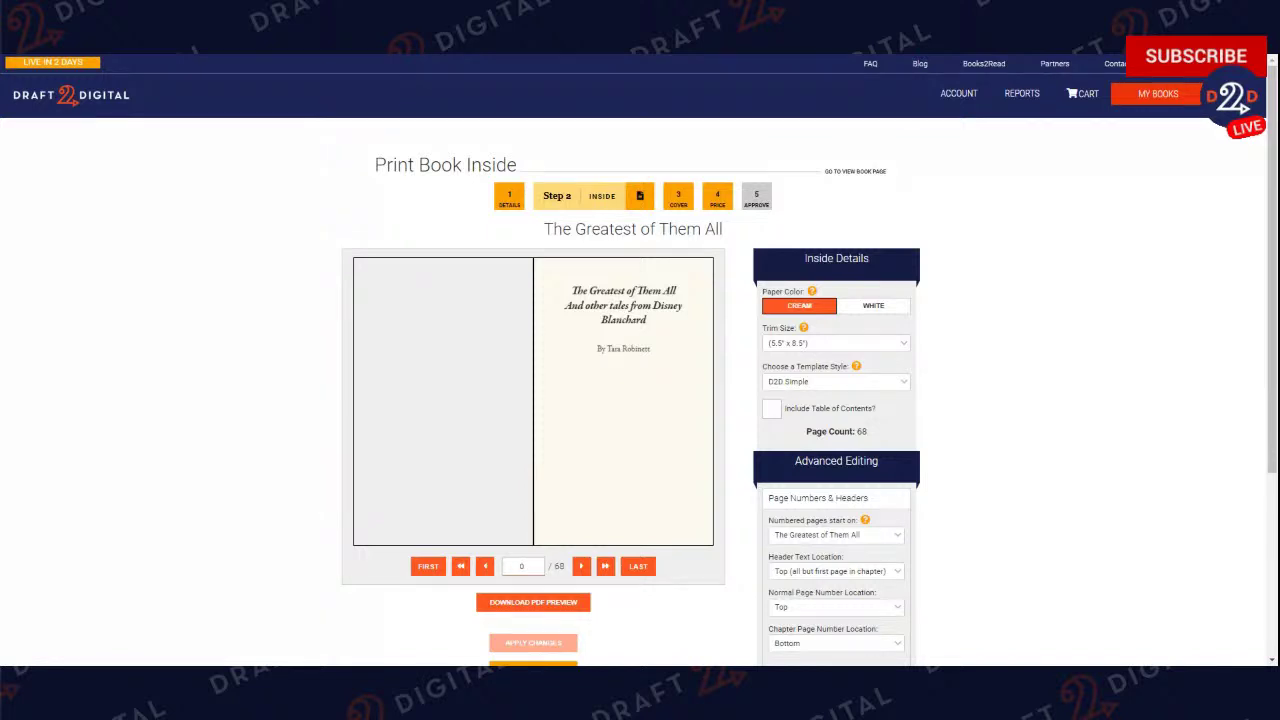
# Set the trim size to 5" x 8", include a table of contents, and regenerate the interior preview.
pyautogui.scroll(-1, 485, 397)
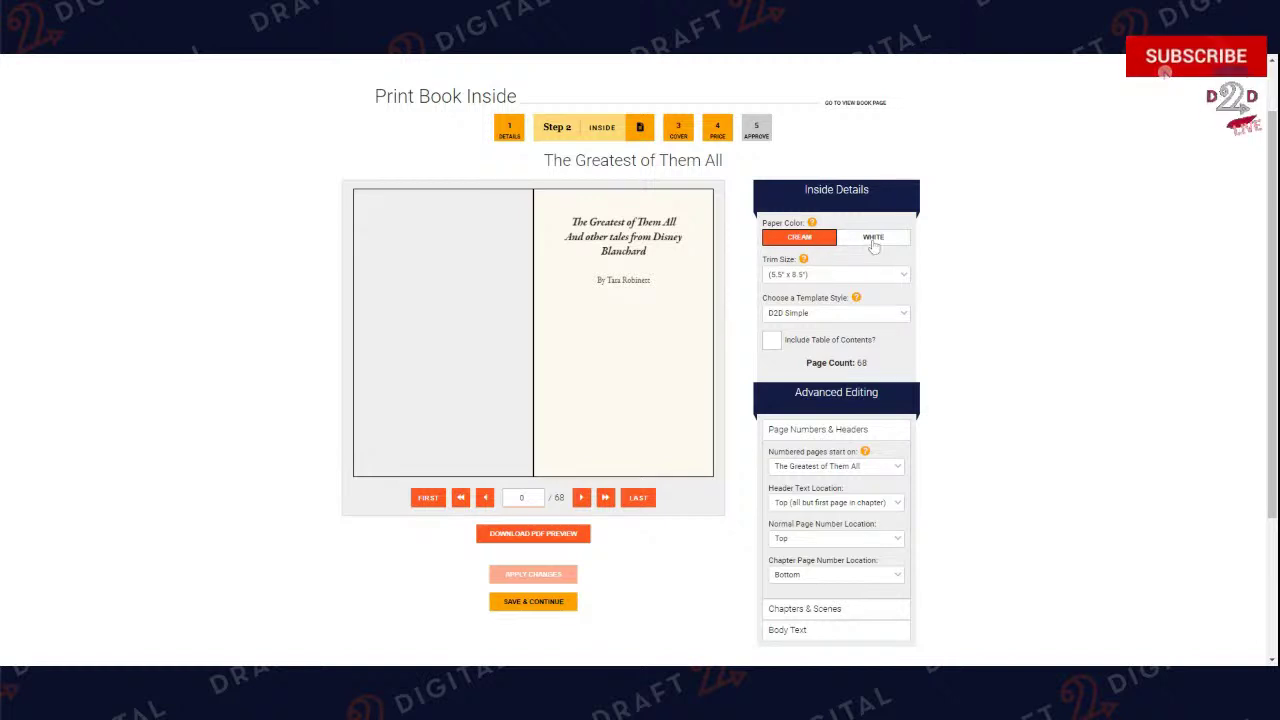
pyautogui.click(796, 275)
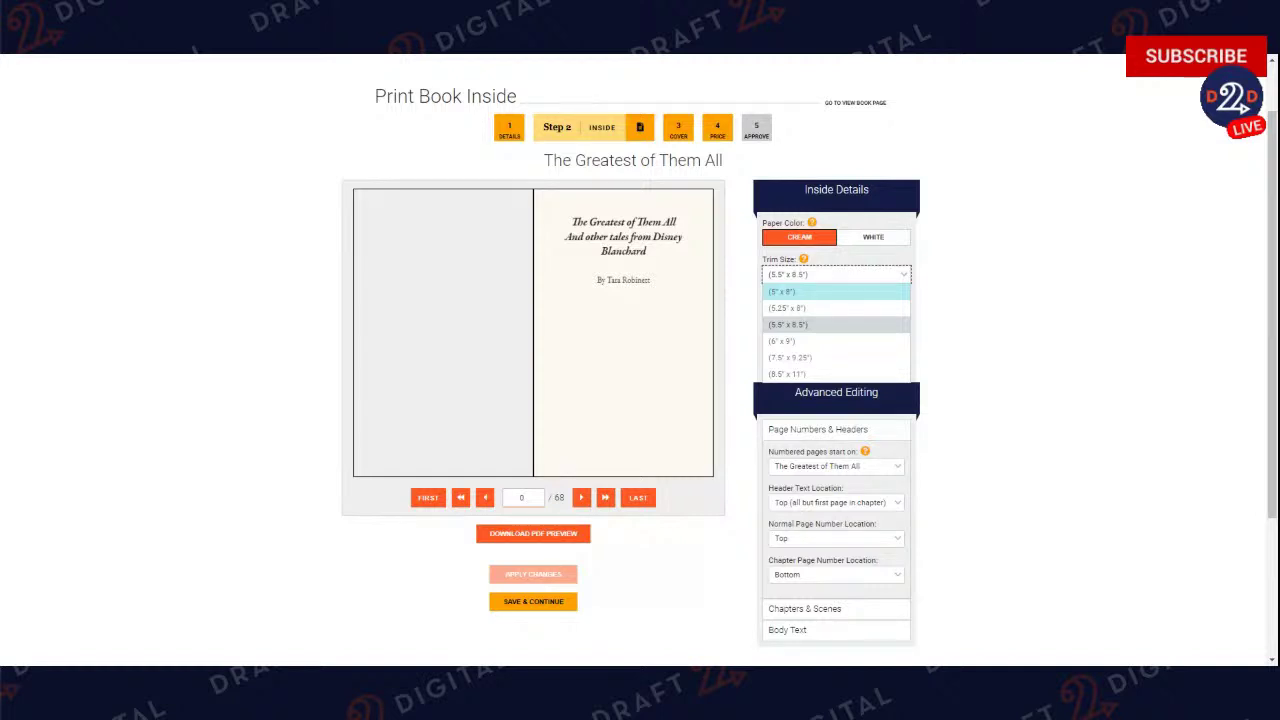
pyautogui.click(871, 292)
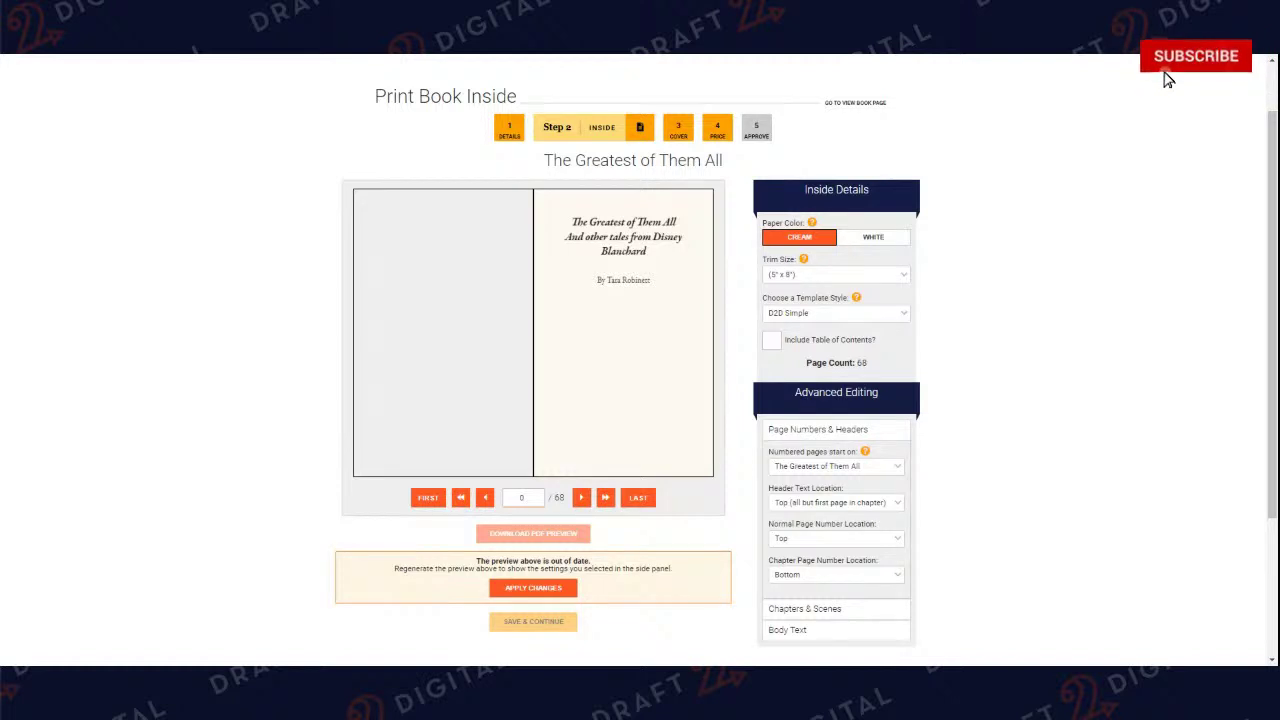
pyautogui.click(775, 342)
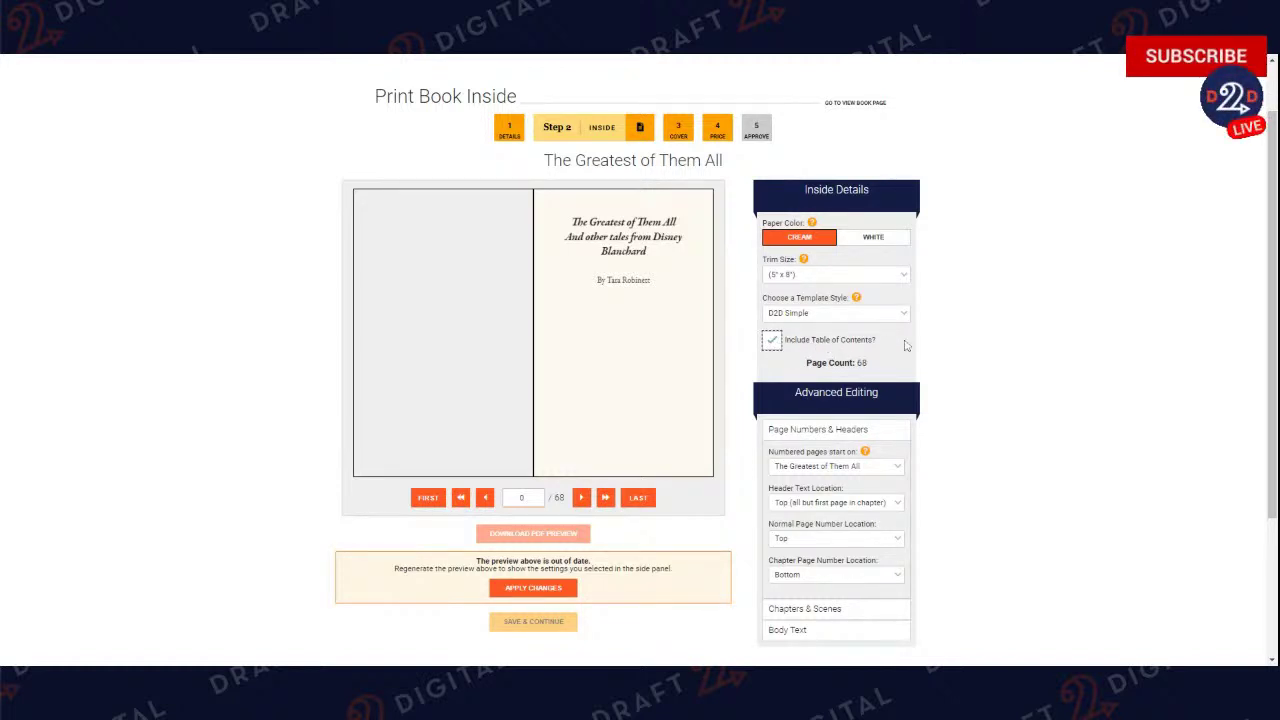
pyautogui.click(533, 590)
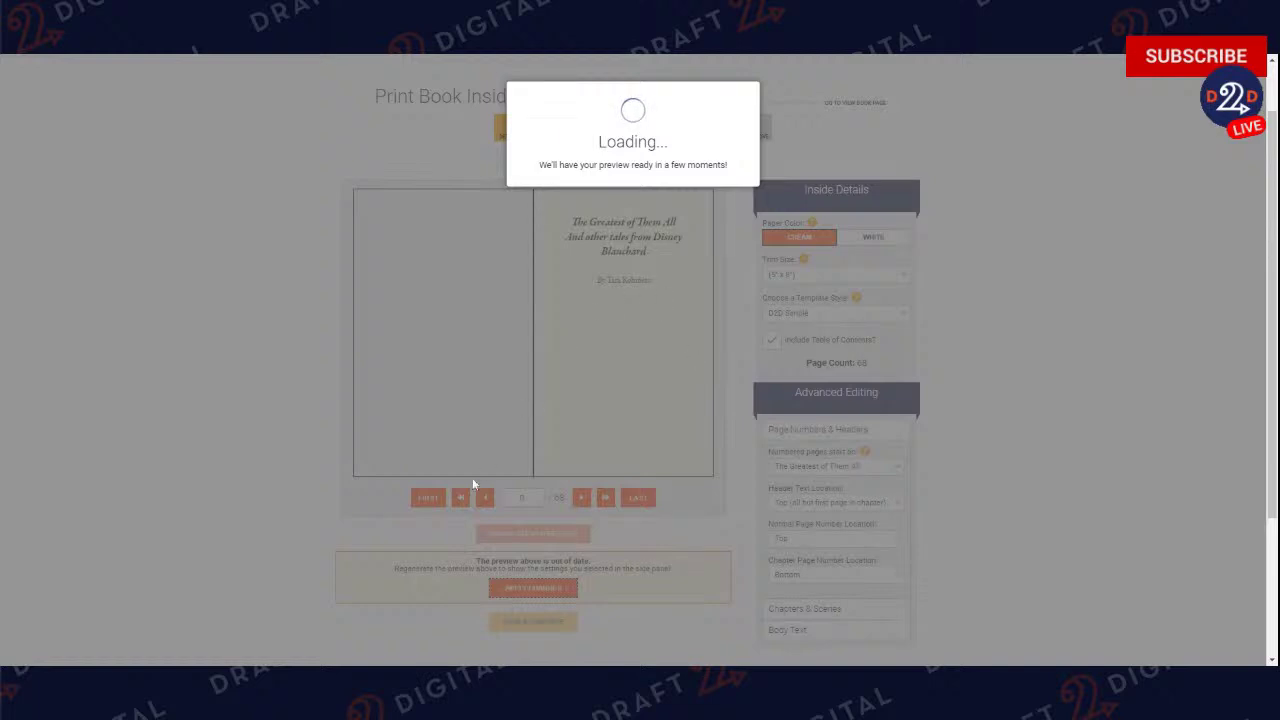
pyautogui.scroll(1, 548, 448)
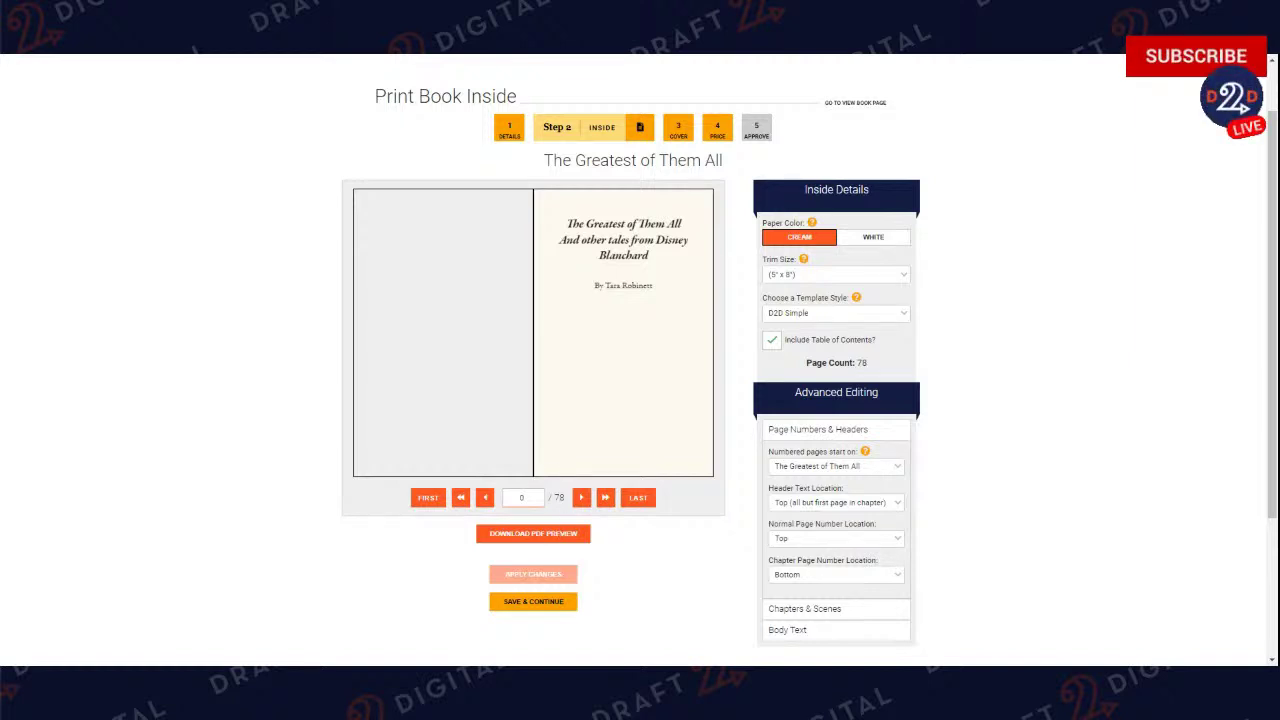
# Page through the interior preview to examine the title, copyright, Also By, table of contents and dedication pages up to the first chapter.
pyautogui.click(581, 498)
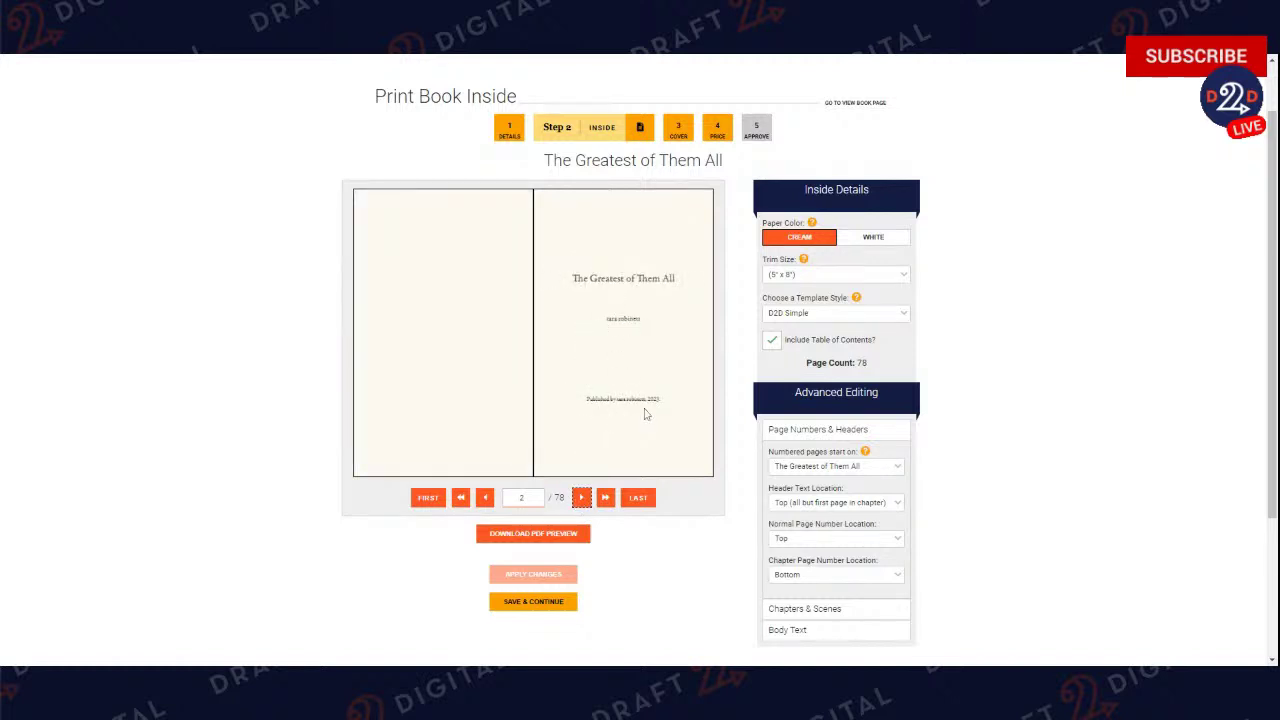
pyautogui.click(581, 498)
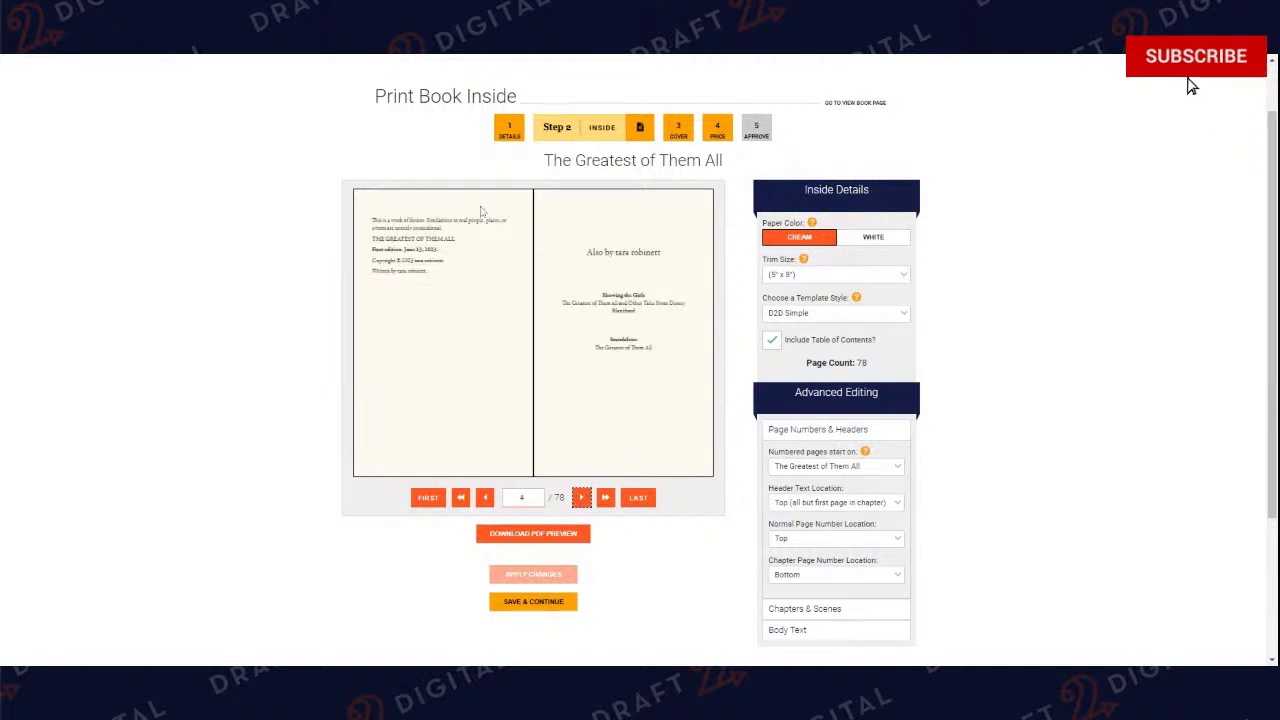
pyautogui.hotkey('ctrl', '+')
pyautogui.hotkey('ctrl', '+')
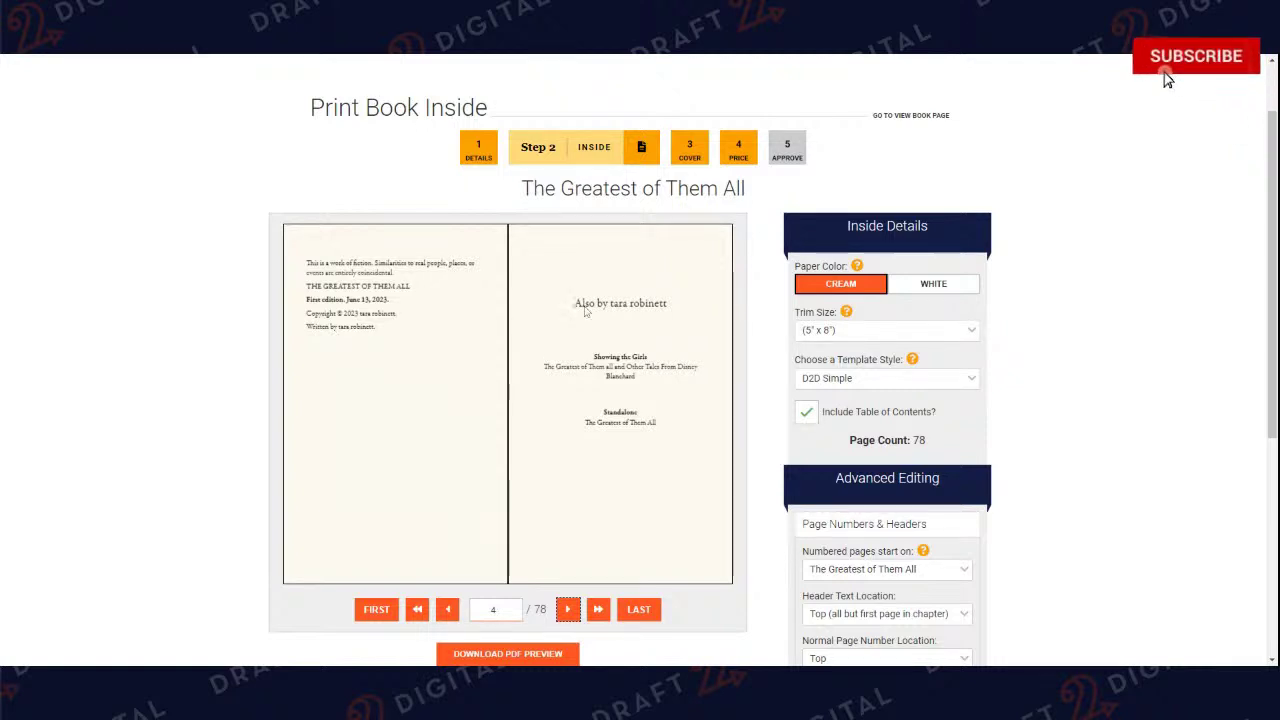
pyautogui.click(567, 609)
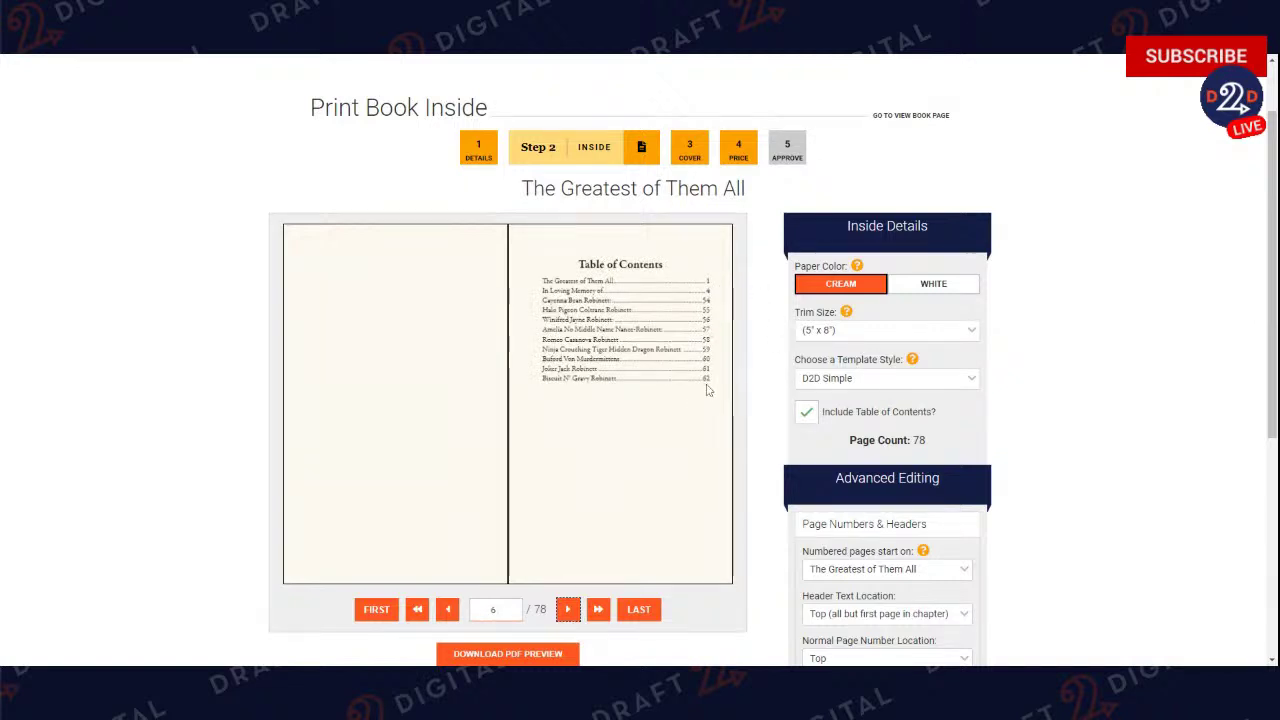
pyautogui.click(568, 610)
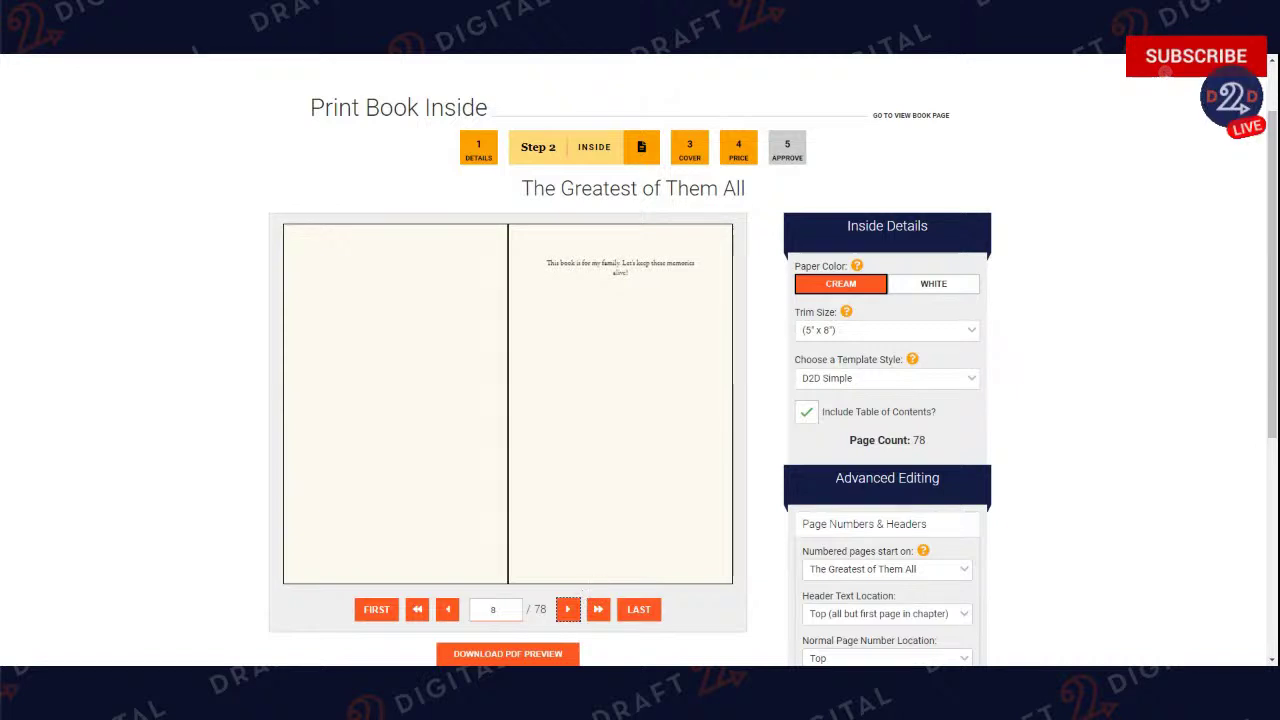
pyautogui.click(448, 610)
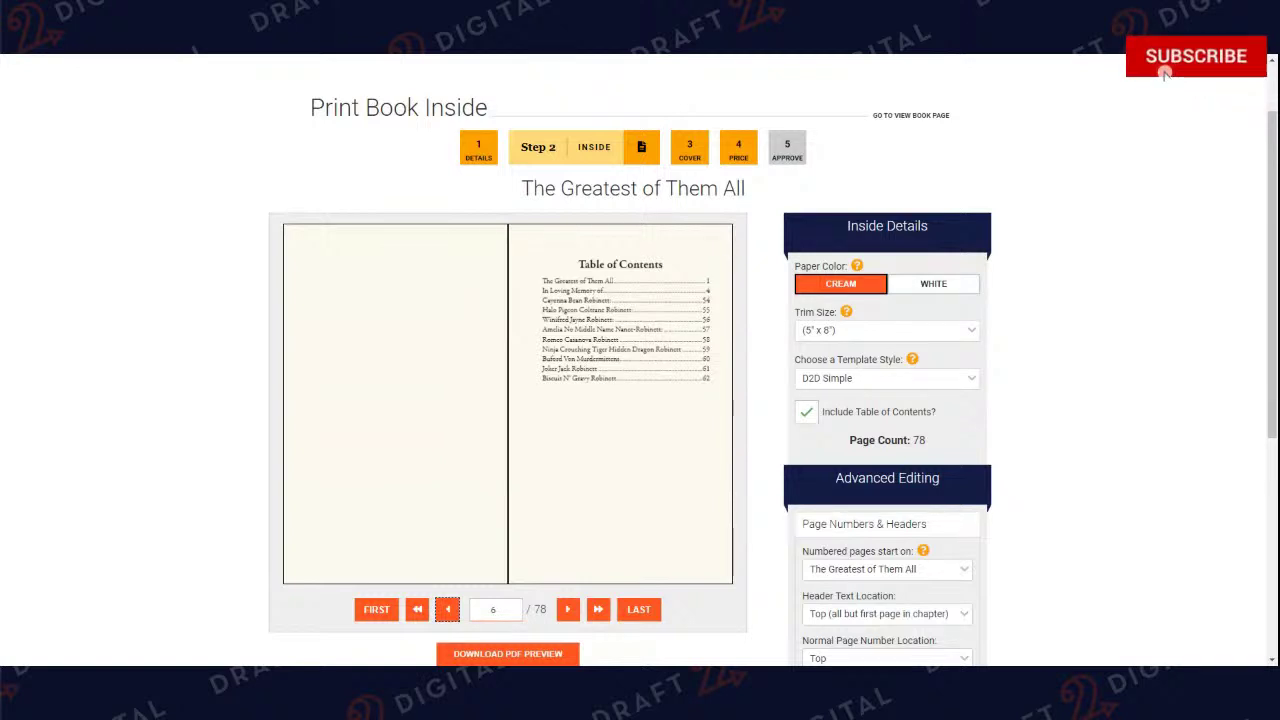
pyautogui.click(567, 612)
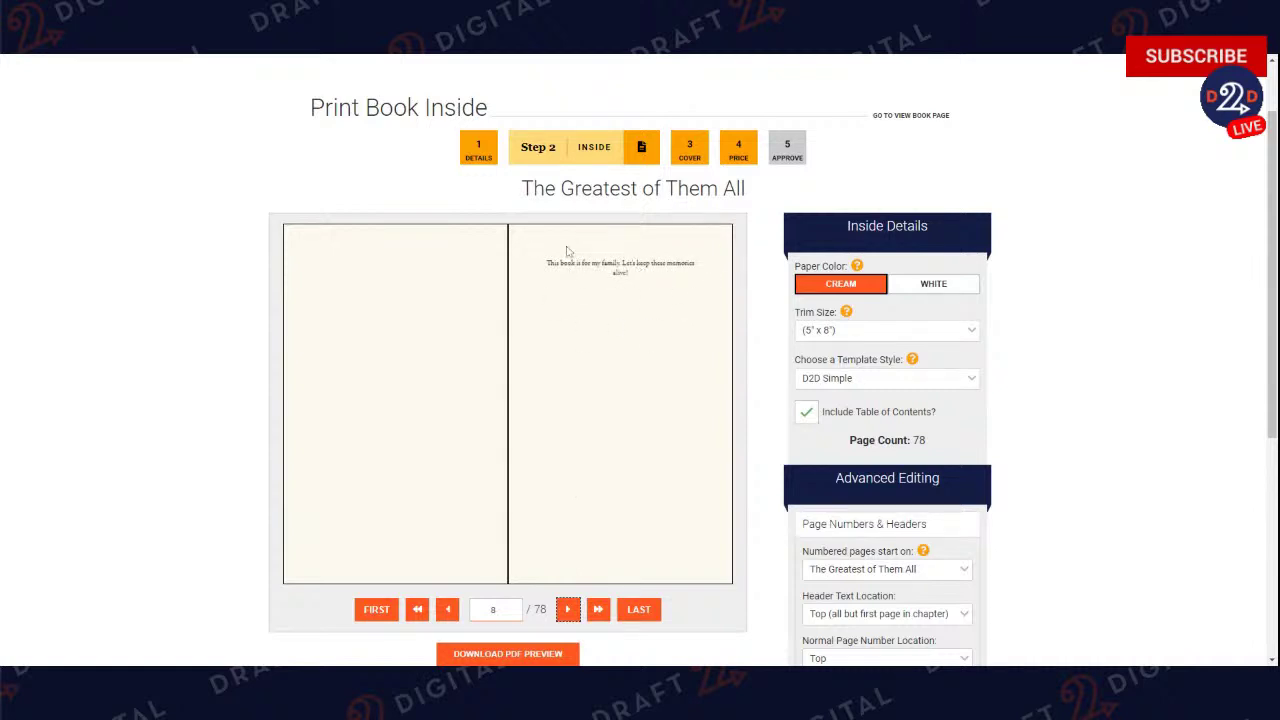
pyautogui.click(563, 612)
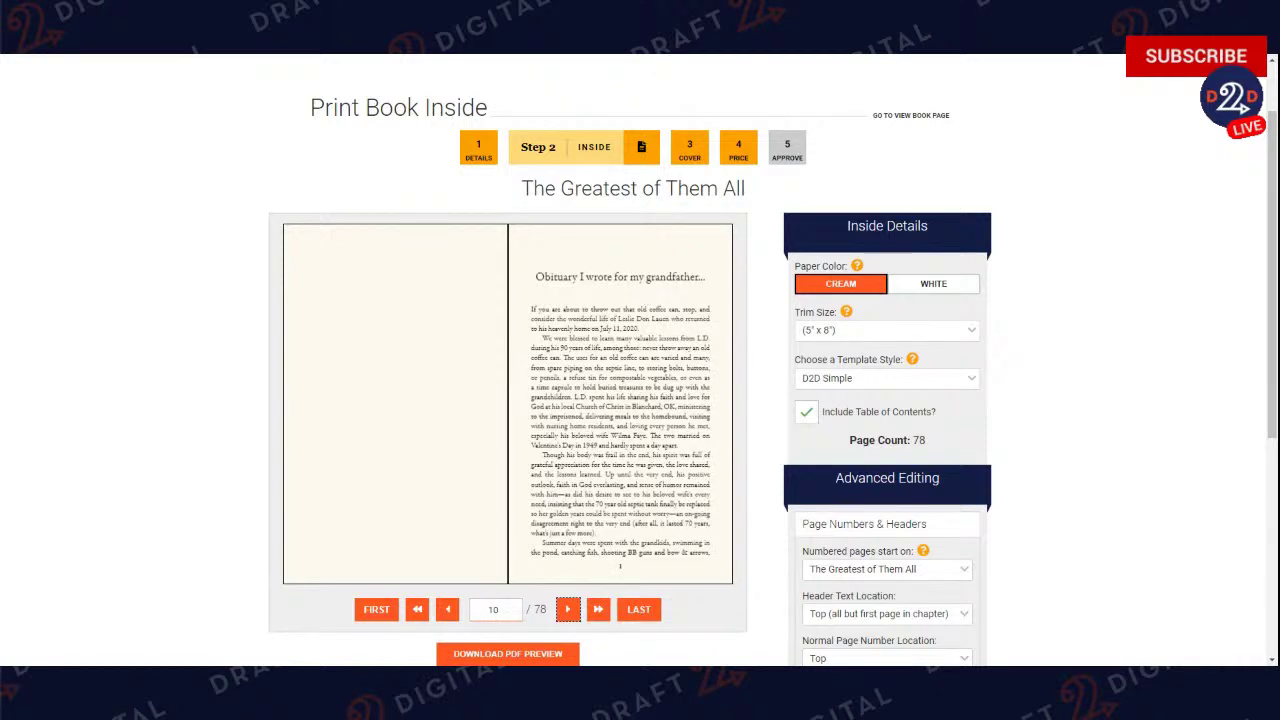
# Change the interior template style to Modern Watercolor and regenerate the preview.
pyautogui.scroll(-1, 1230, 95)
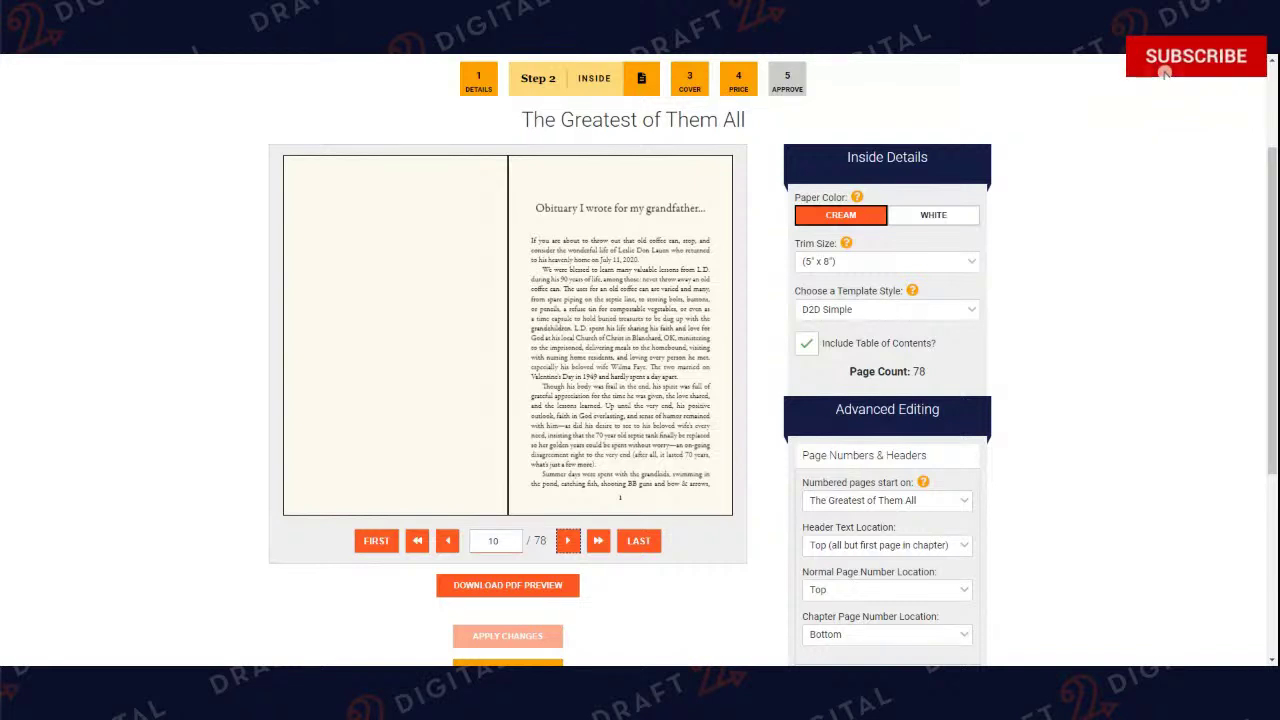
pyautogui.click(850, 311)
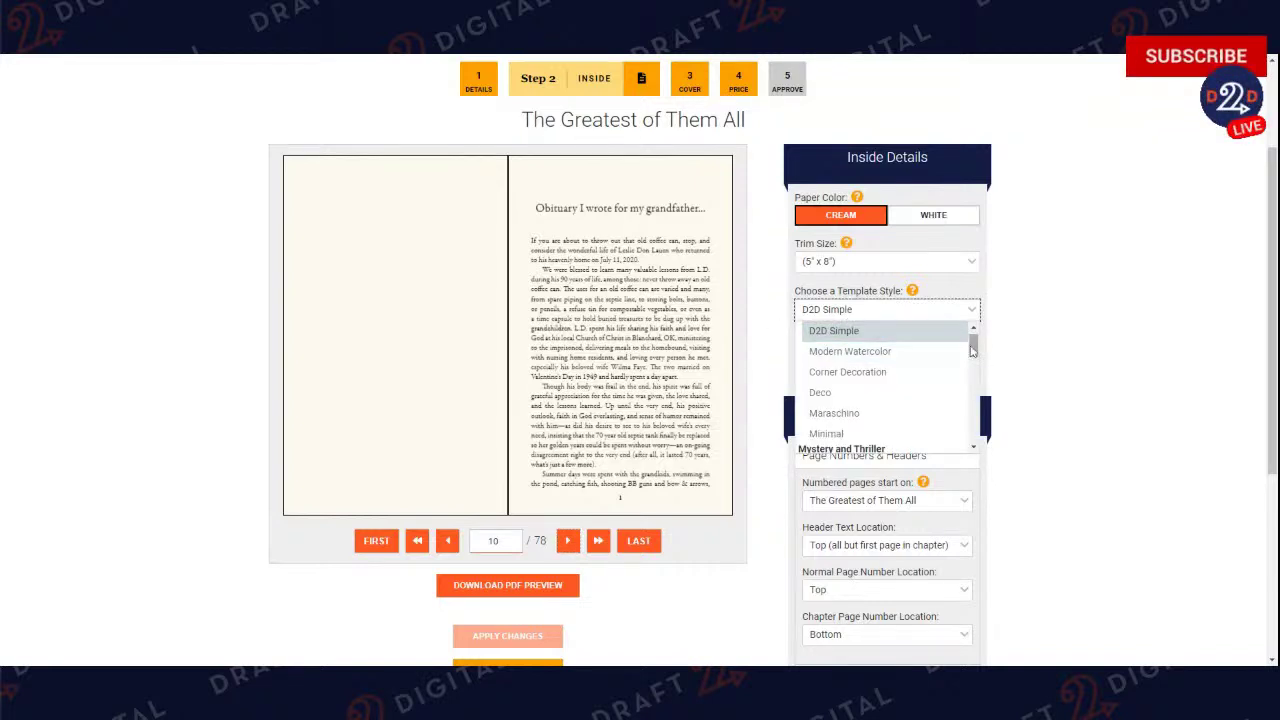
pyautogui.moveTo(974, 348); pyautogui.dragTo(968, 443)
pyautogui.scroll(15, 926, 423)
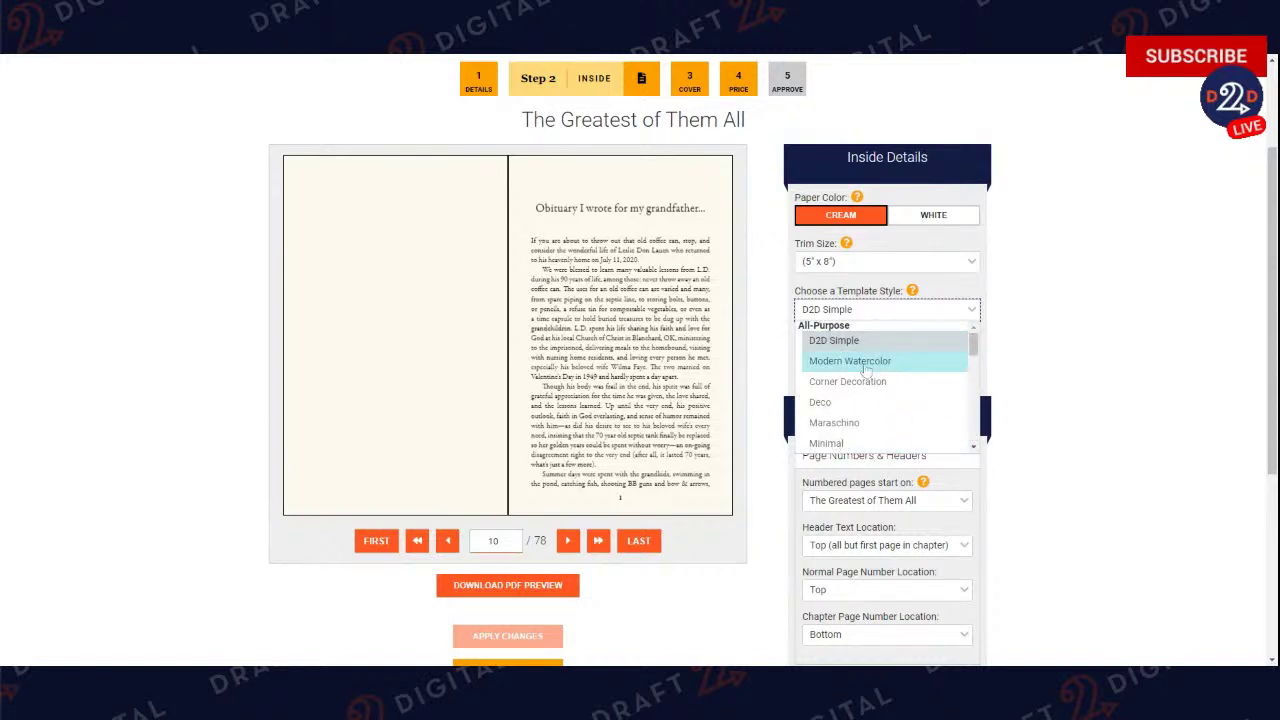
pyautogui.click(1192, 87)
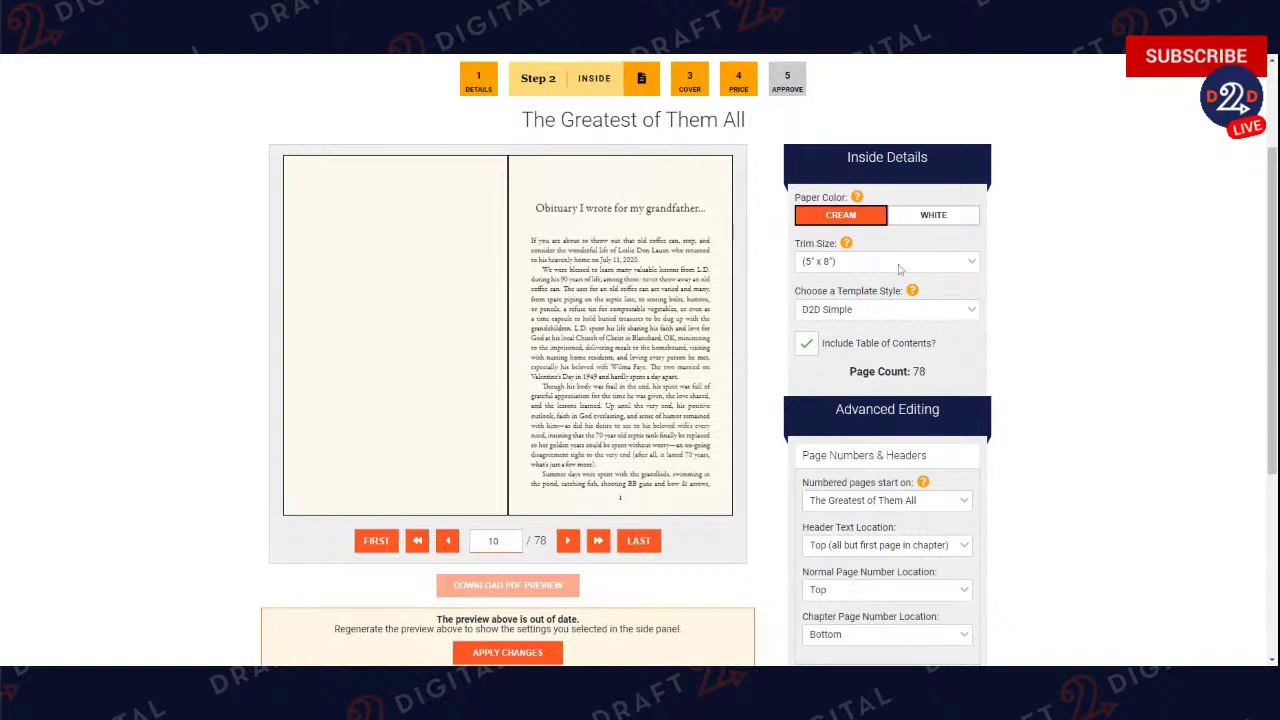
pyautogui.click(908, 309)
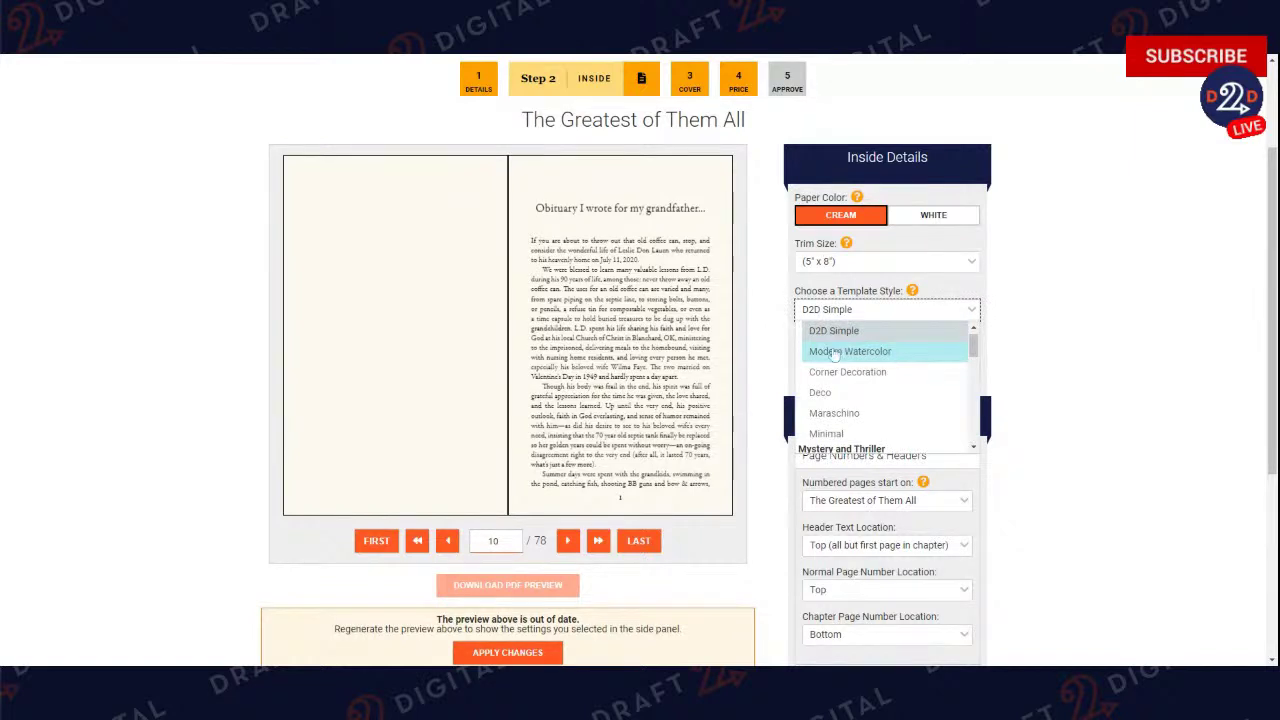
pyautogui.click(868, 355)
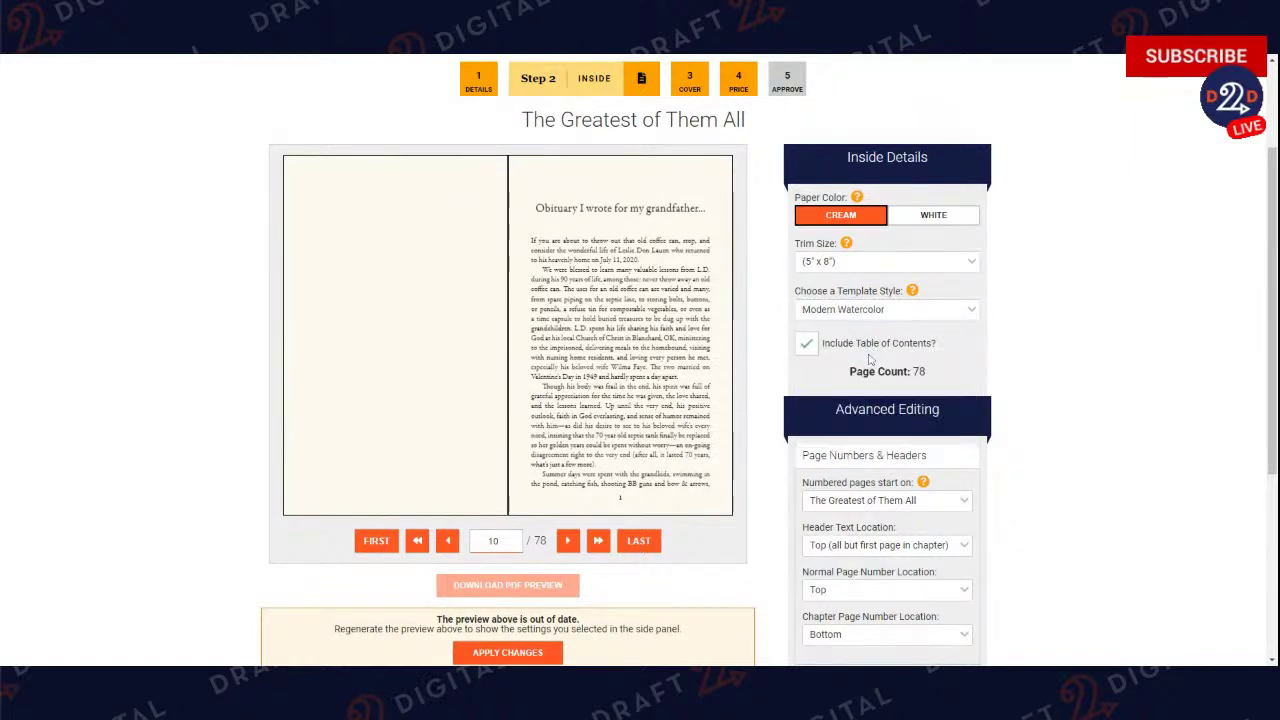
pyautogui.scroll(-2, 870, 360)
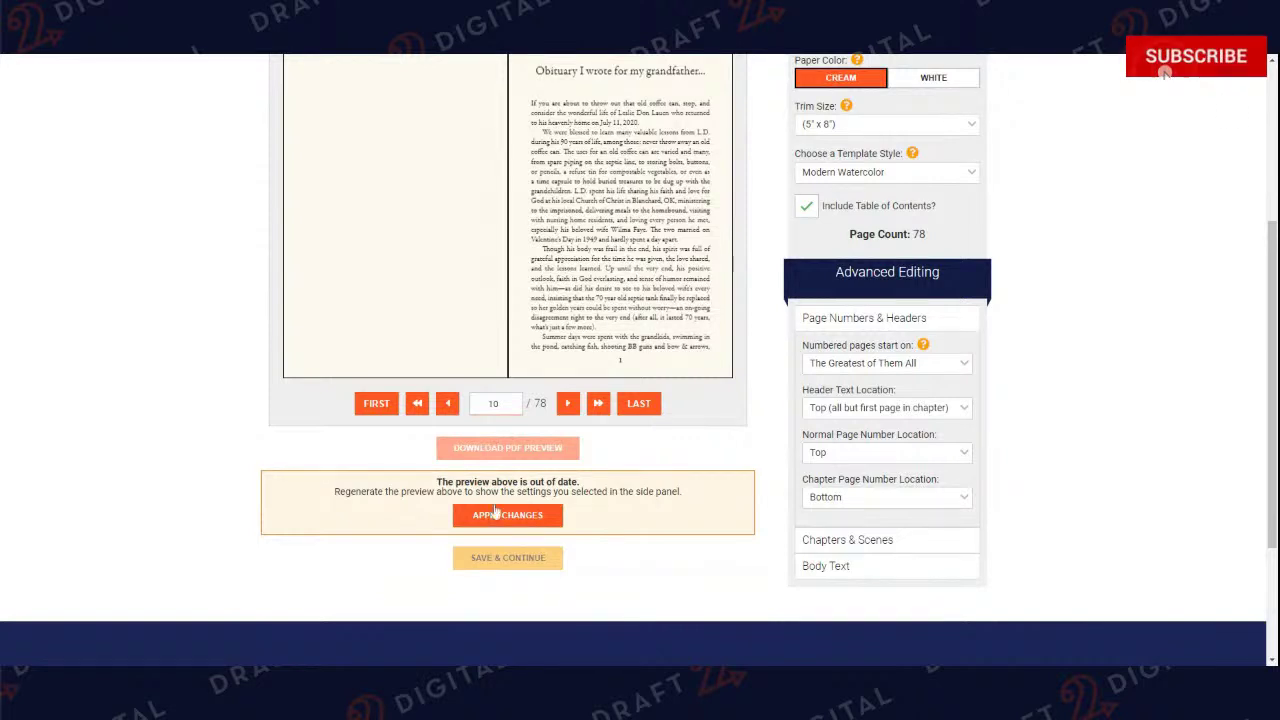
pyautogui.click(507, 516)
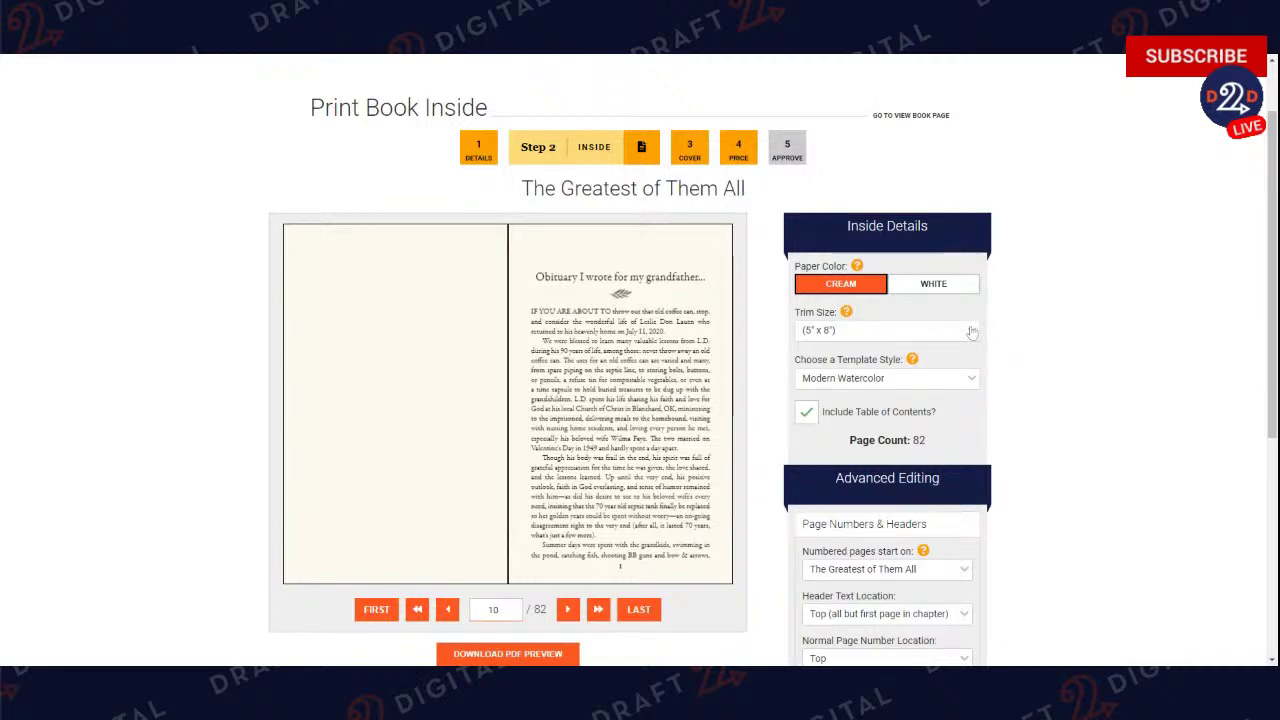
# Try starting the numbered pages on the Title Page, and set the start back to The Greatest of Them All.
pyautogui.scroll(-1, 969, 331)
pyautogui.scroll(-1, 932, 316)
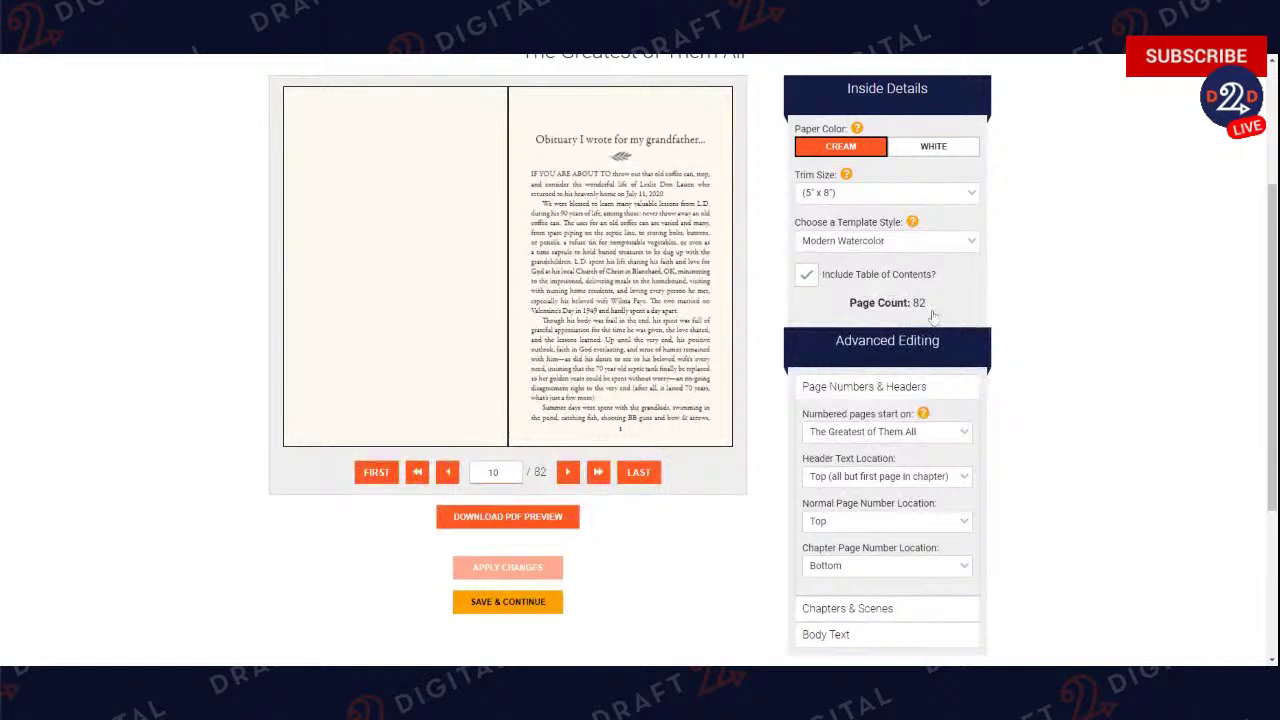
pyautogui.scroll(-2, 932, 316)
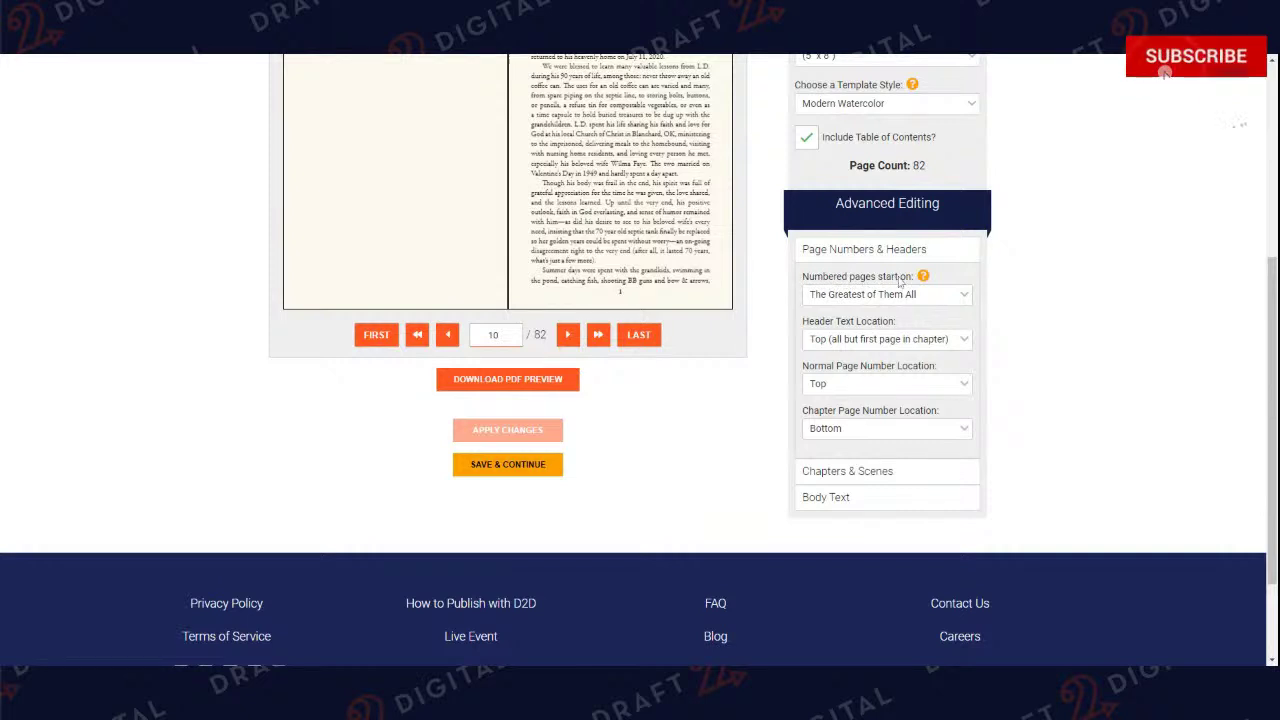
pyautogui.scroll(2, 898, 283)
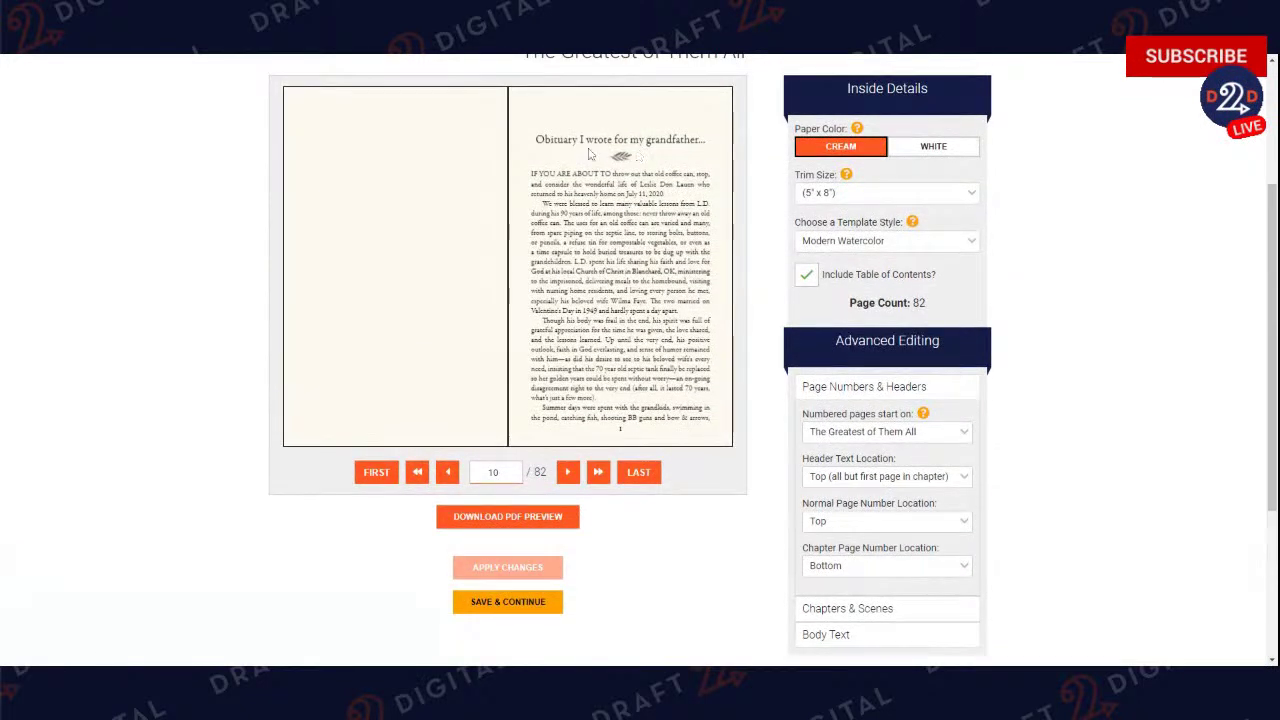
pyautogui.click(838, 436)
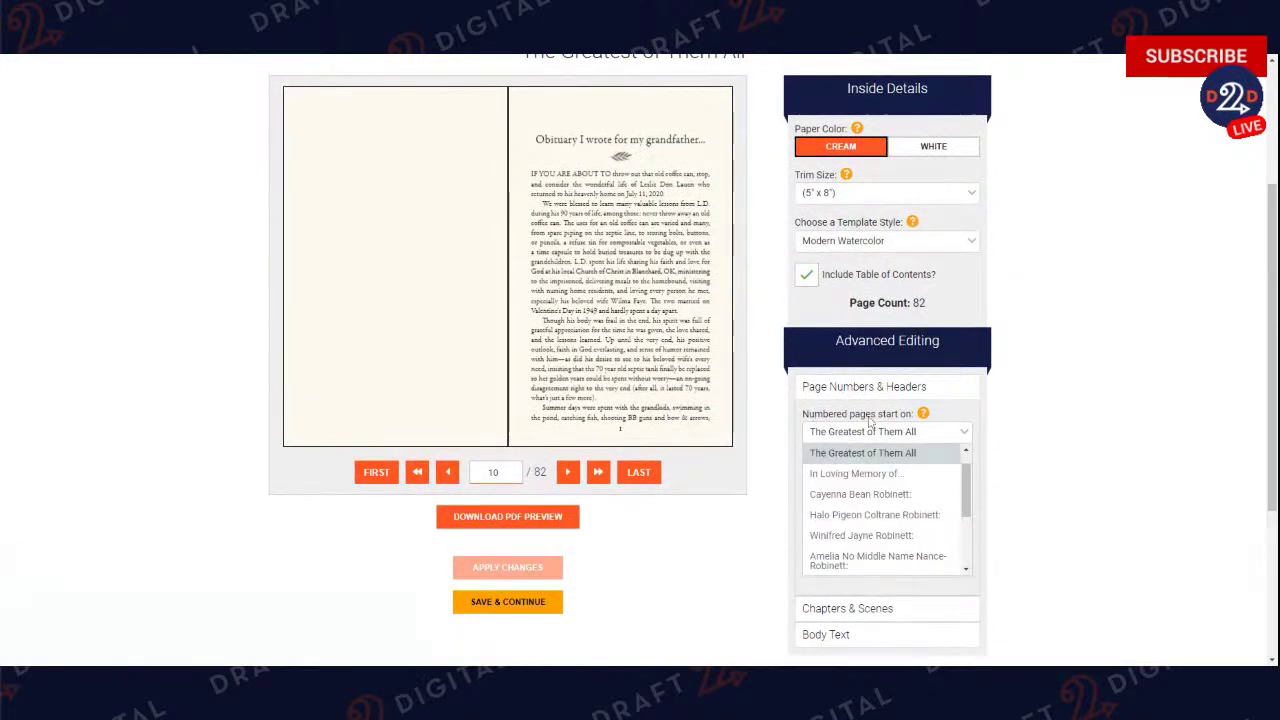
pyautogui.scroll(1, 852, 460)
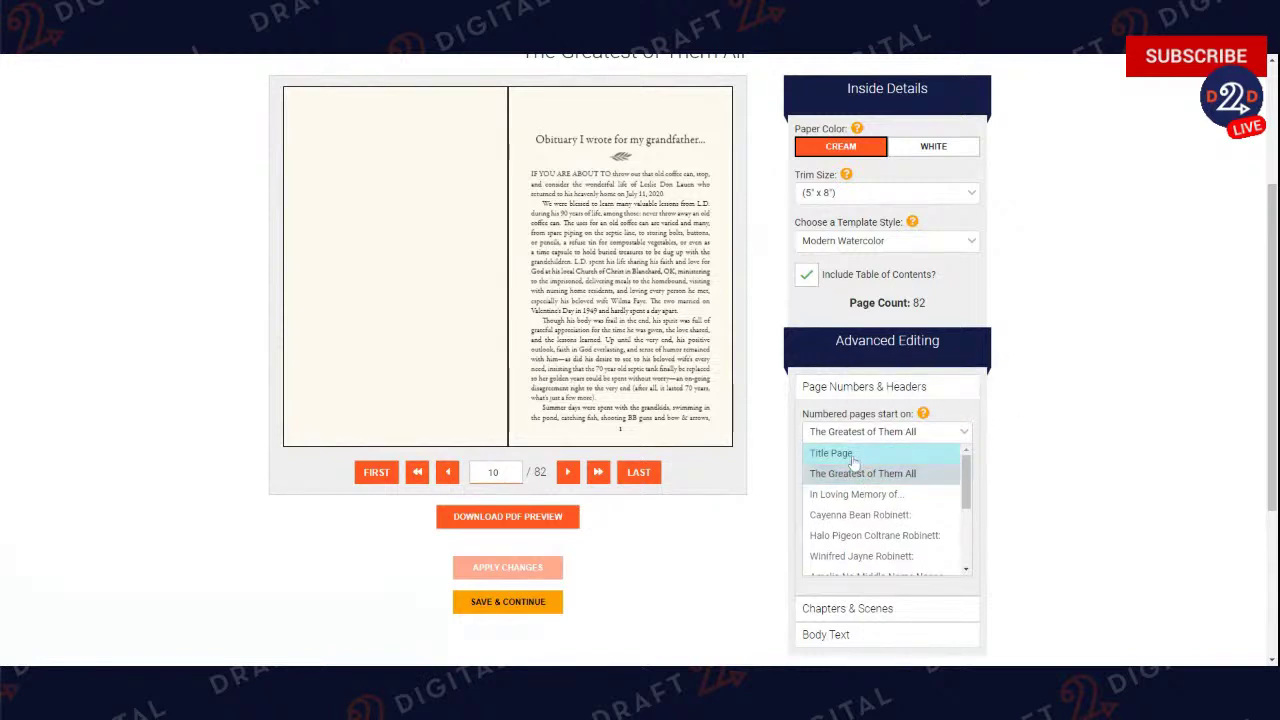
pyautogui.click(832, 453)
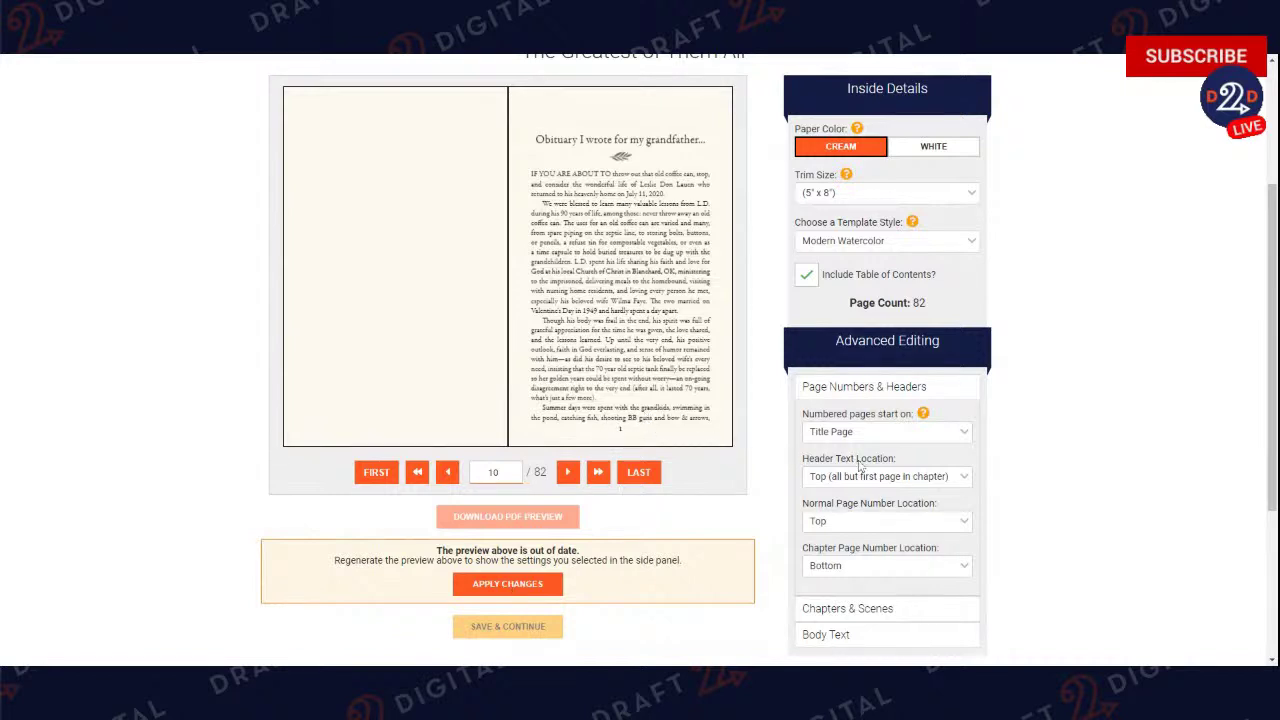
pyautogui.click(866, 432)
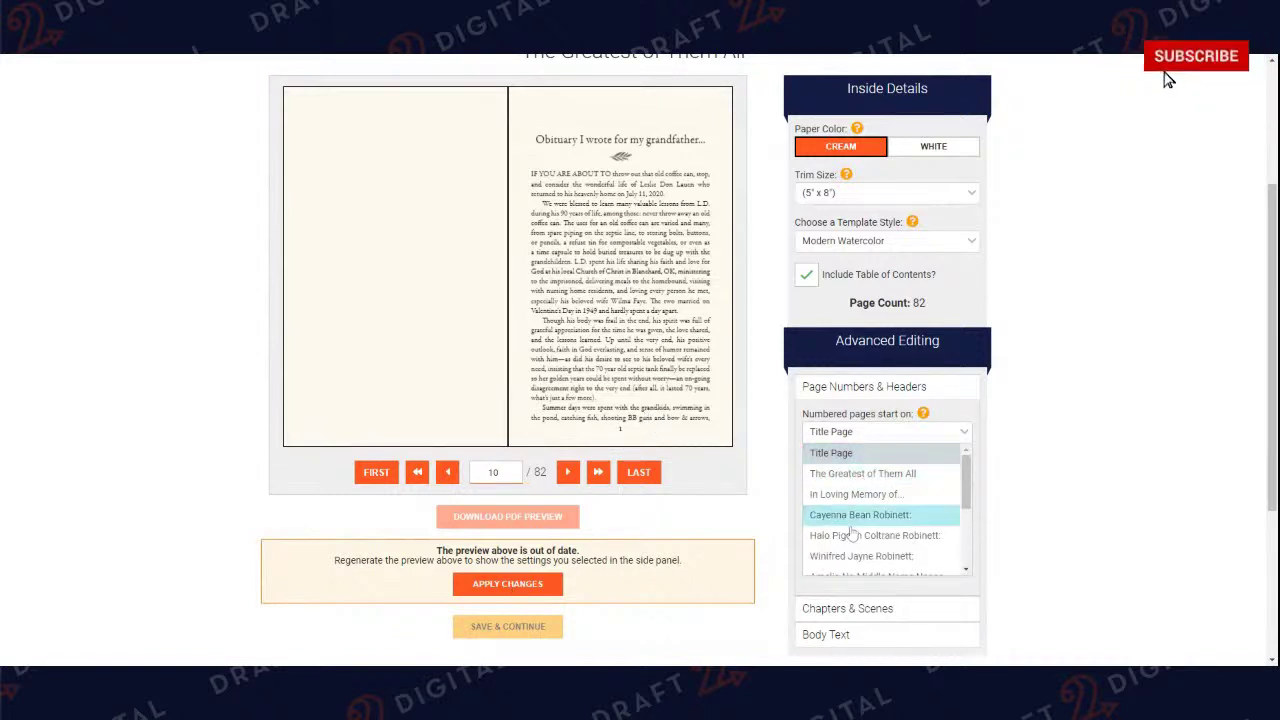
pyautogui.click(880, 476)
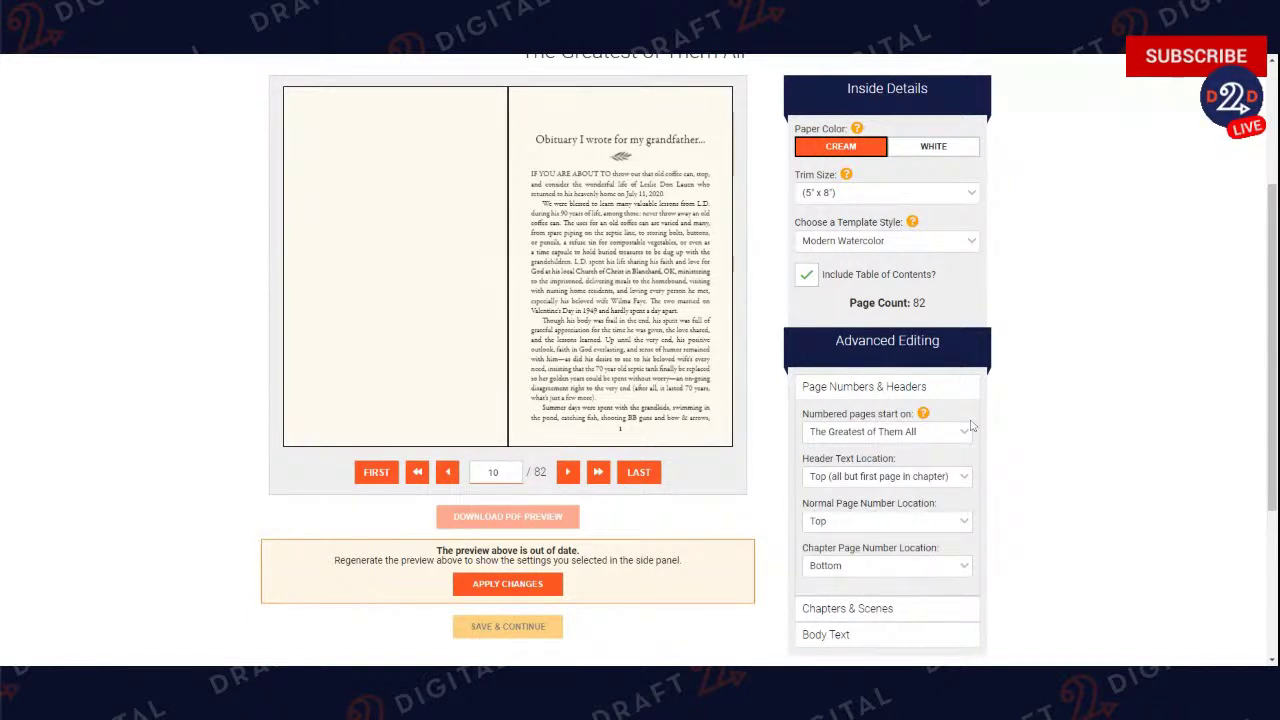
# Review the location options for header text, normal page numbers and chapter page numbers, keeping chapter page numbers at Bottom.
pyautogui.scroll(-1, 868, 412)
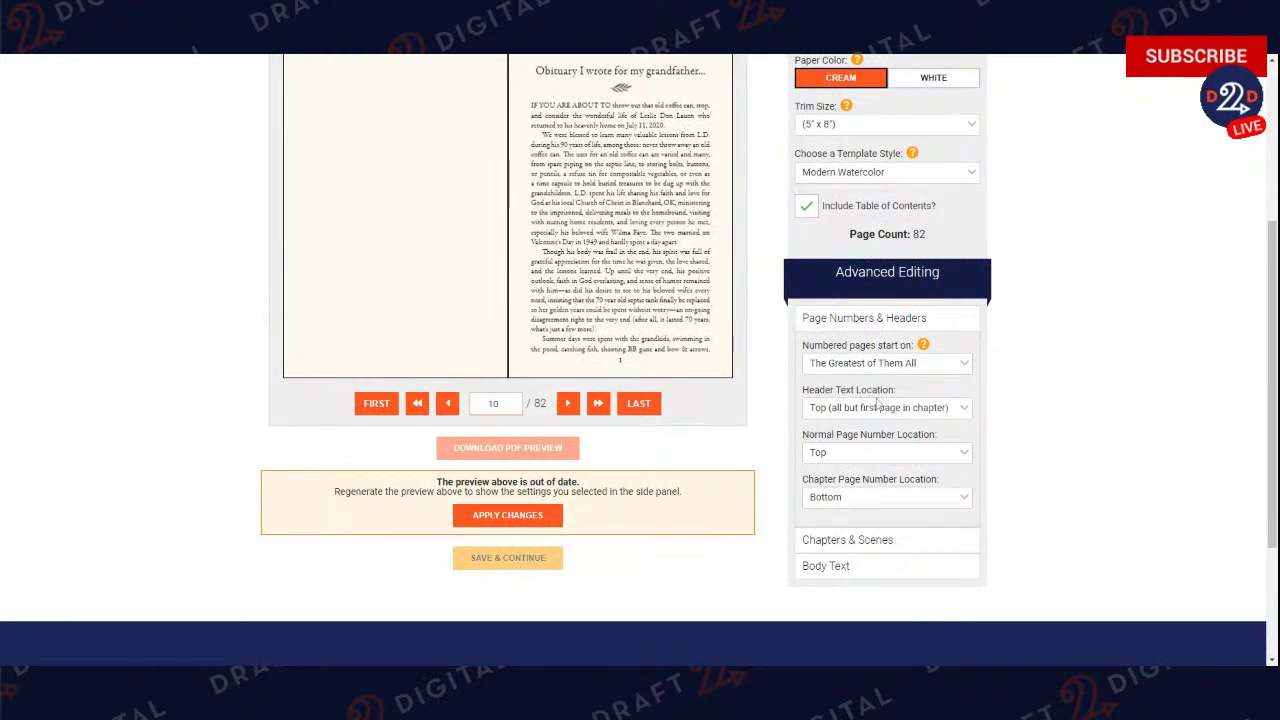
pyautogui.click(842, 414)
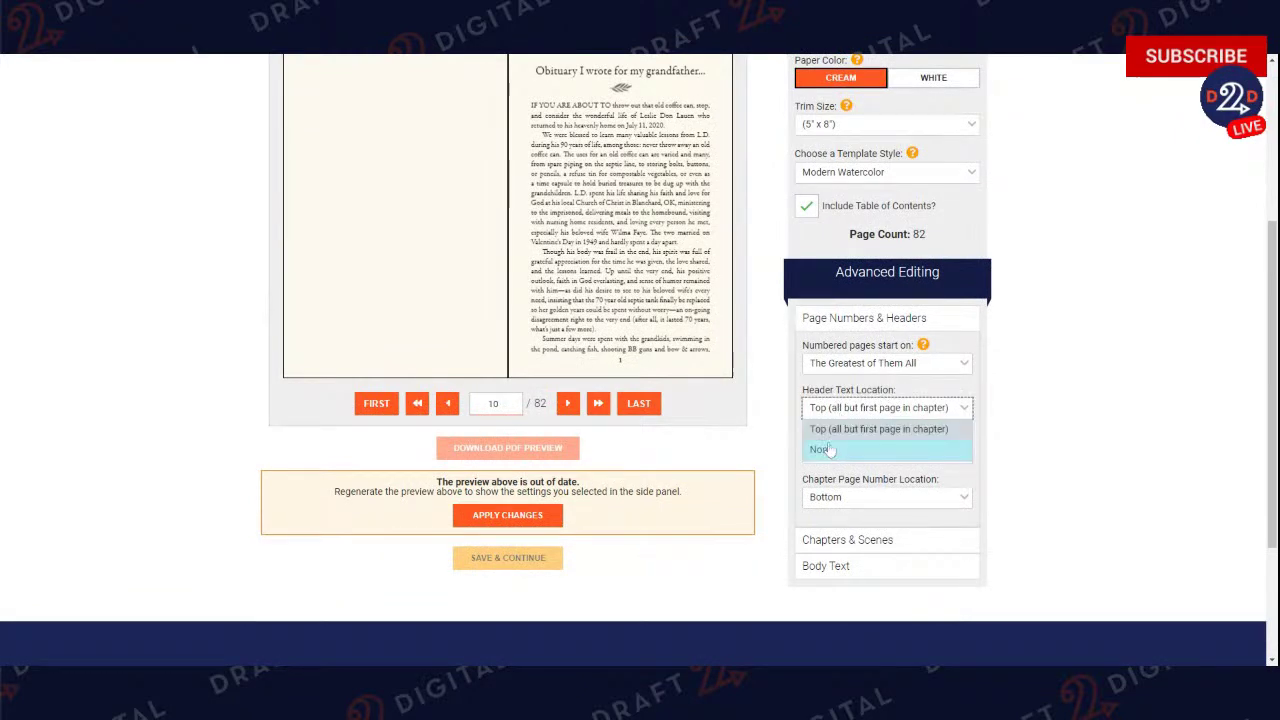
pyautogui.scroll(3, 845, 445)
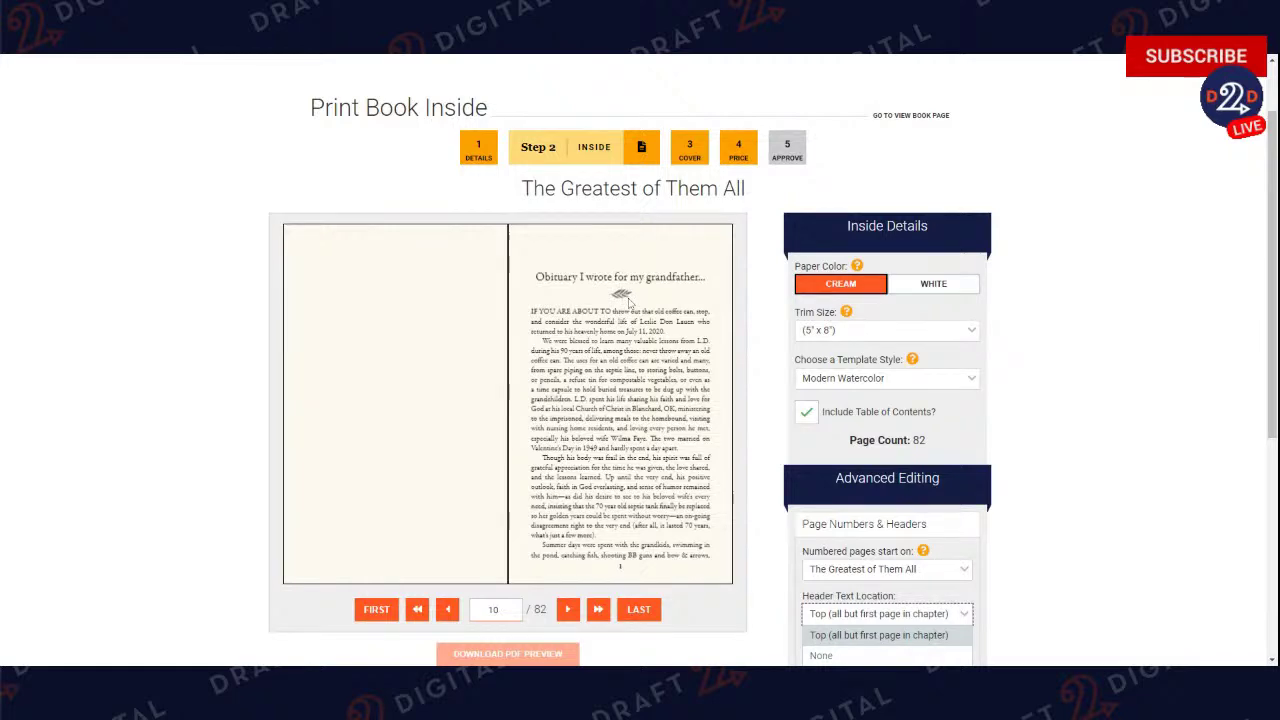
pyautogui.scroll(-2, 975, 388)
pyautogui.click(975, 388)
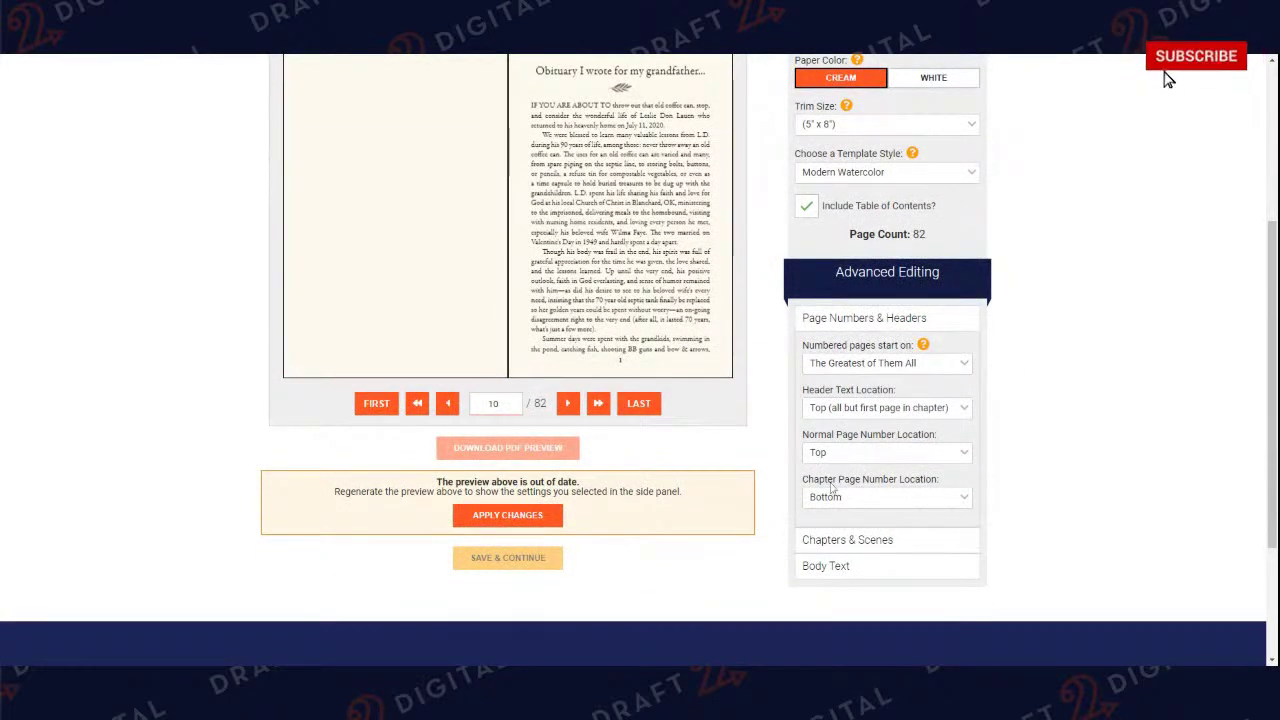
pyautogui.scroll(-1, 832, 472)
pyautogui.click(845, 428)
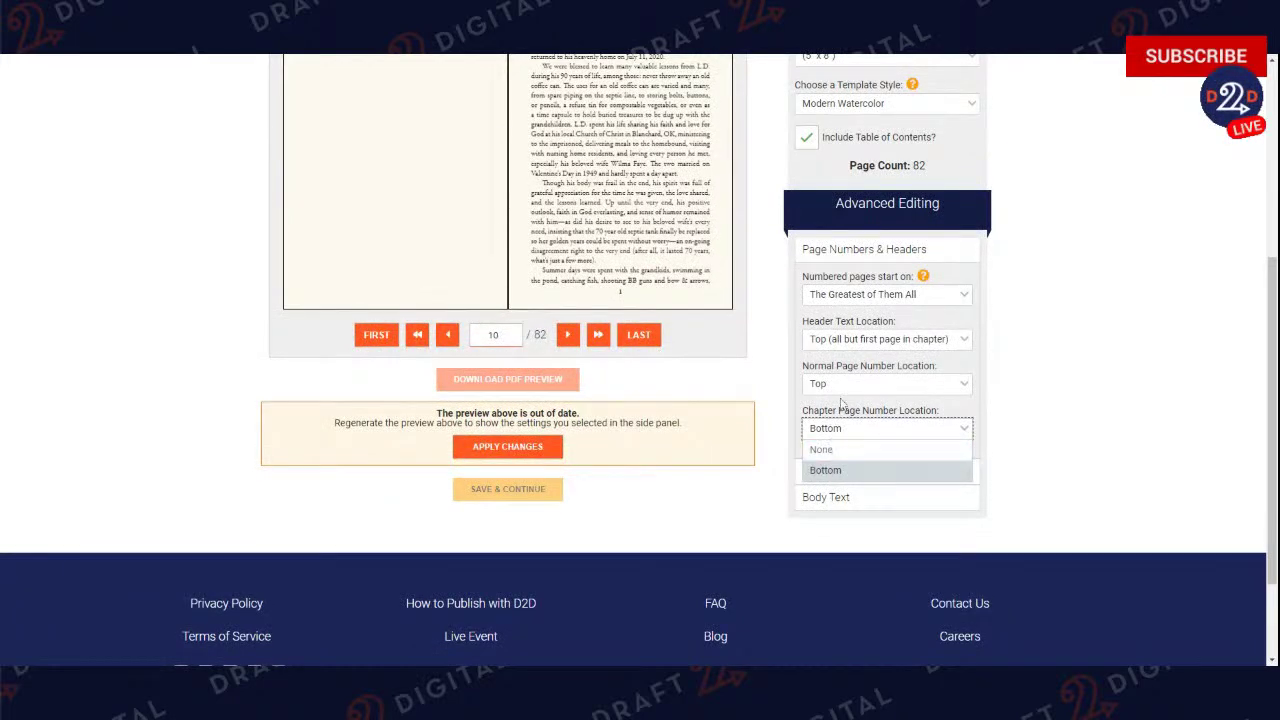
pyautogui.click(869, 386)
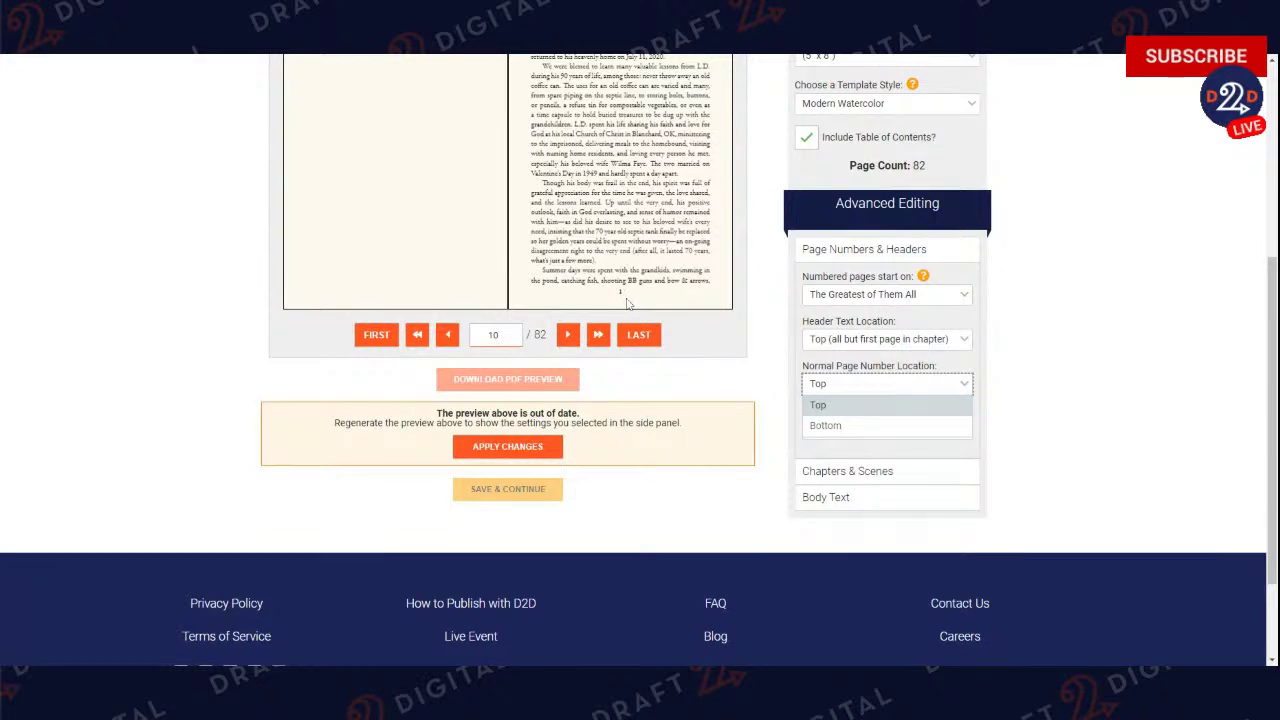
pyautogui.scroll(3, 700, 180)
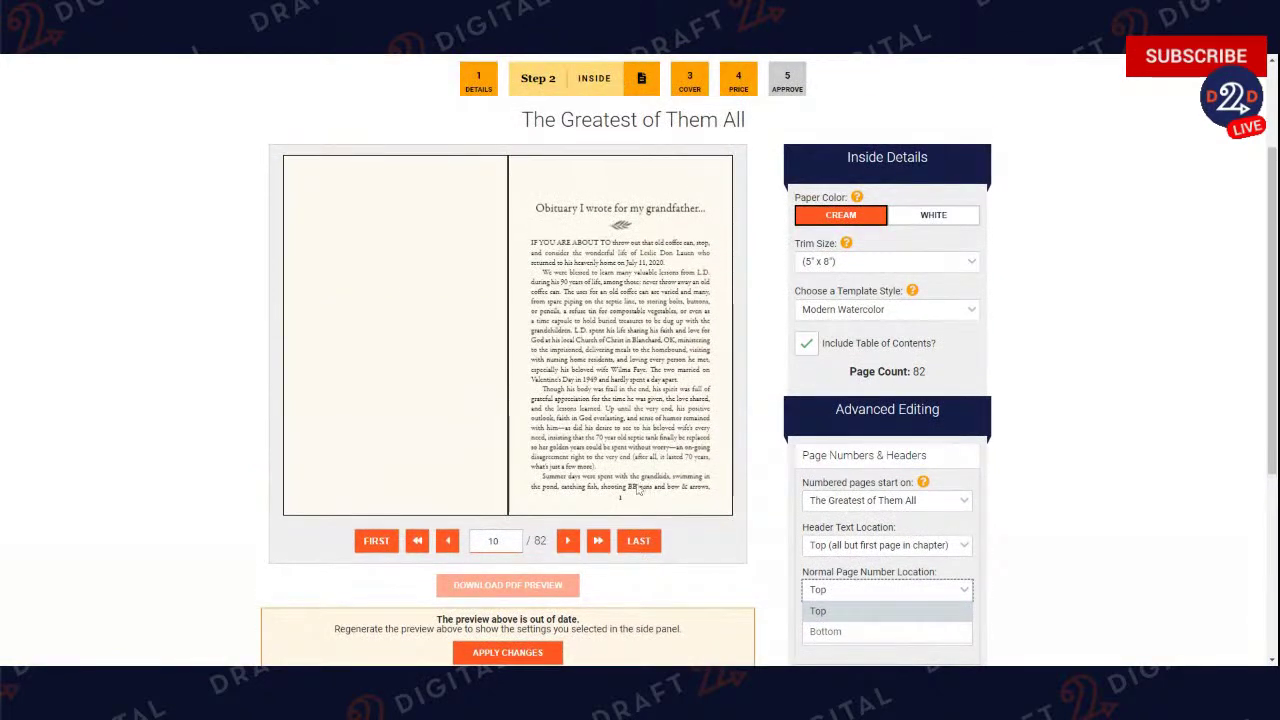
pyautogui.scroll(-2, 1044, 412)
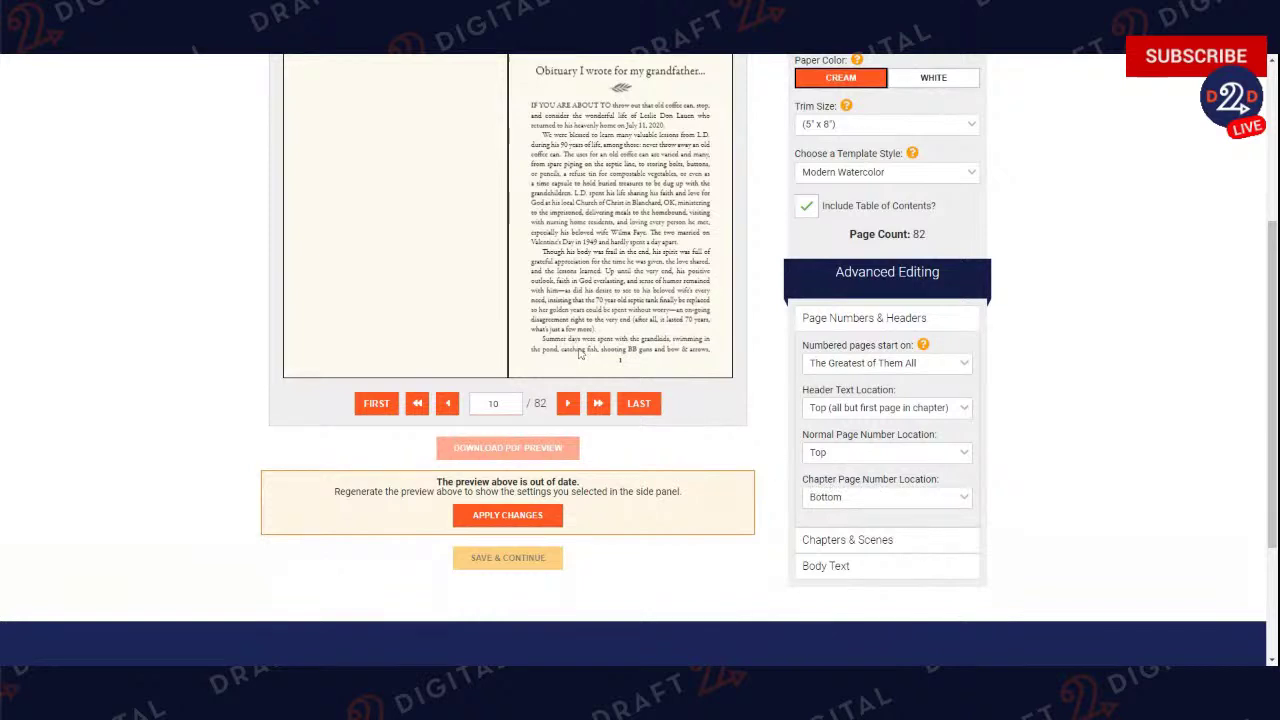
pyautogui.click(843, 497)
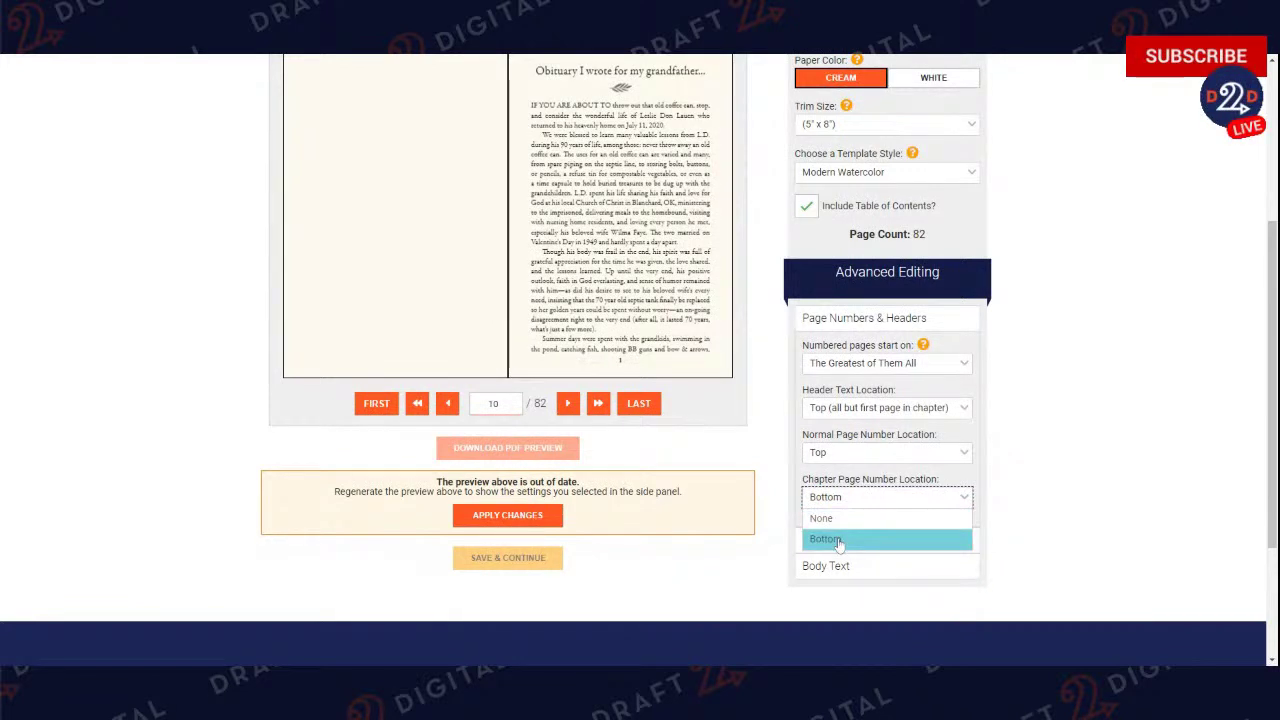
pyautogui.click(838, 540)
# Examine the manuscript chapter detection and the chapter and scene decoration options under Chapters & Scenes.
pyautogui.scroll(1, 750, 137)
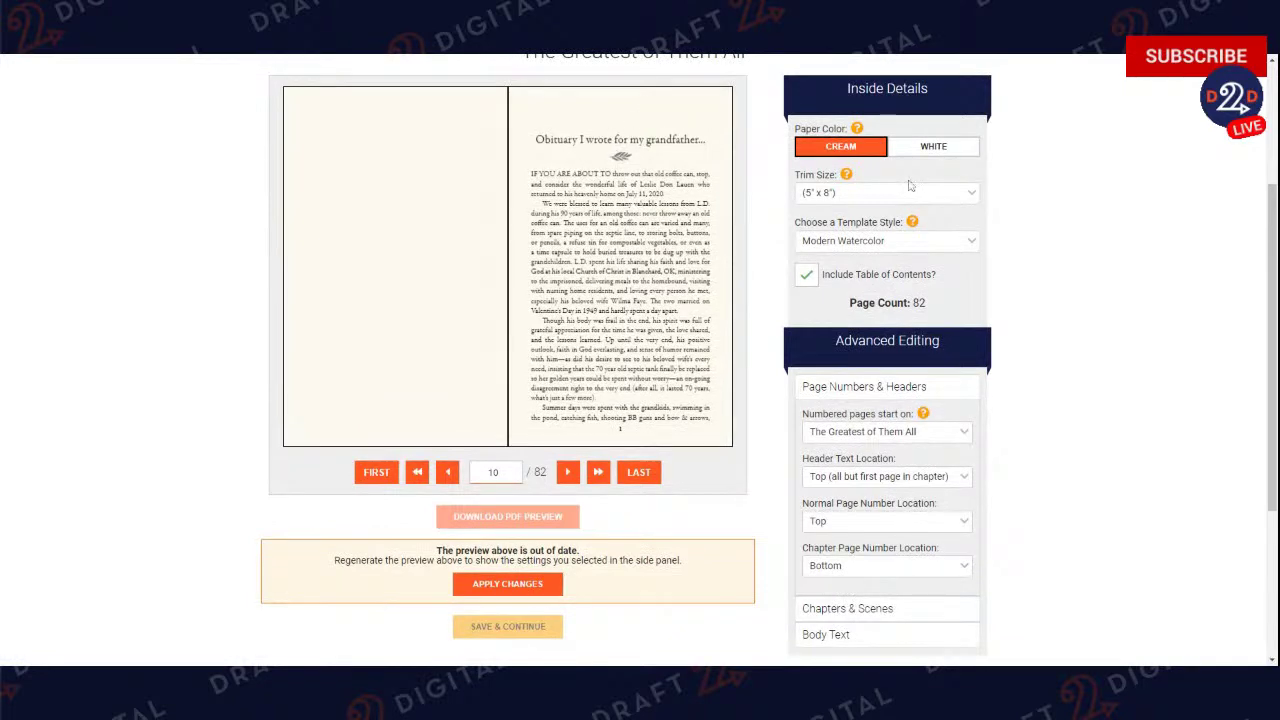
pyautogui.scroll(-2, 912, 185)
pyautogui.click(847, 471)
pyautogui.scroll(-1, 870, 338)
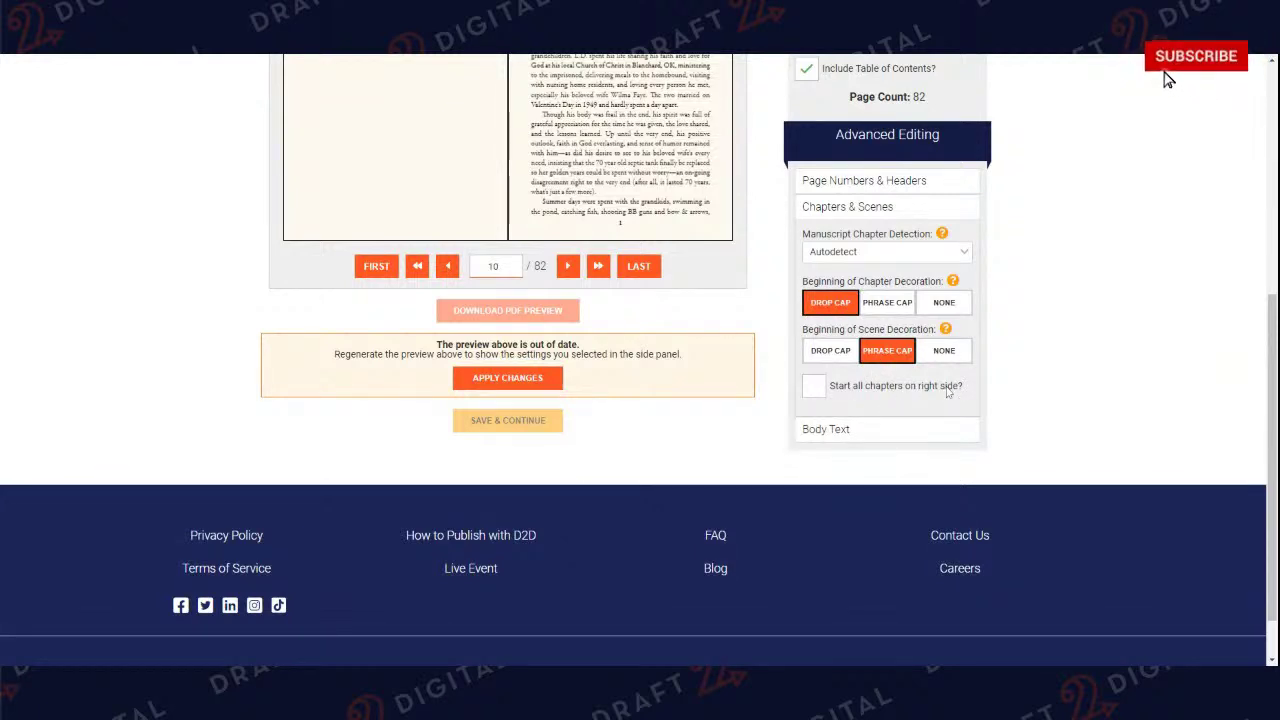
pyautogui.scroll(1, 838, 330)
pyautogui.scroll(2, 836, 341)
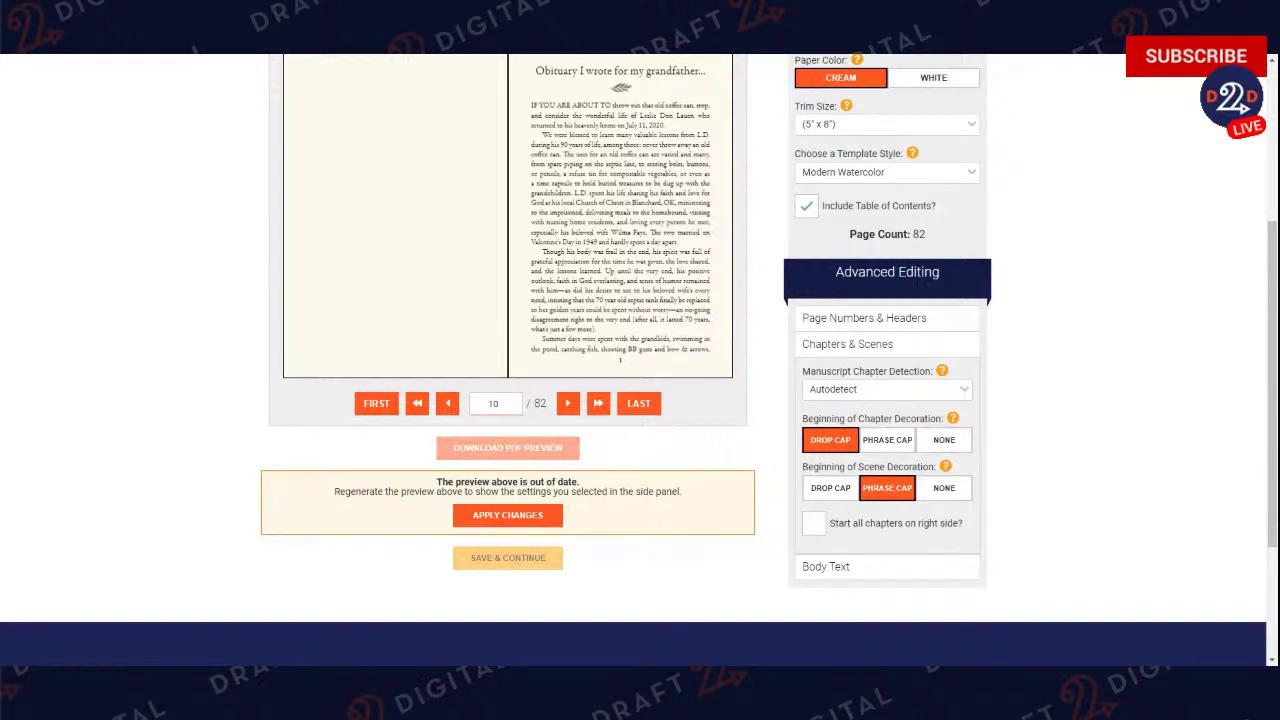
pyautogui.scroll(2, 767, 260)
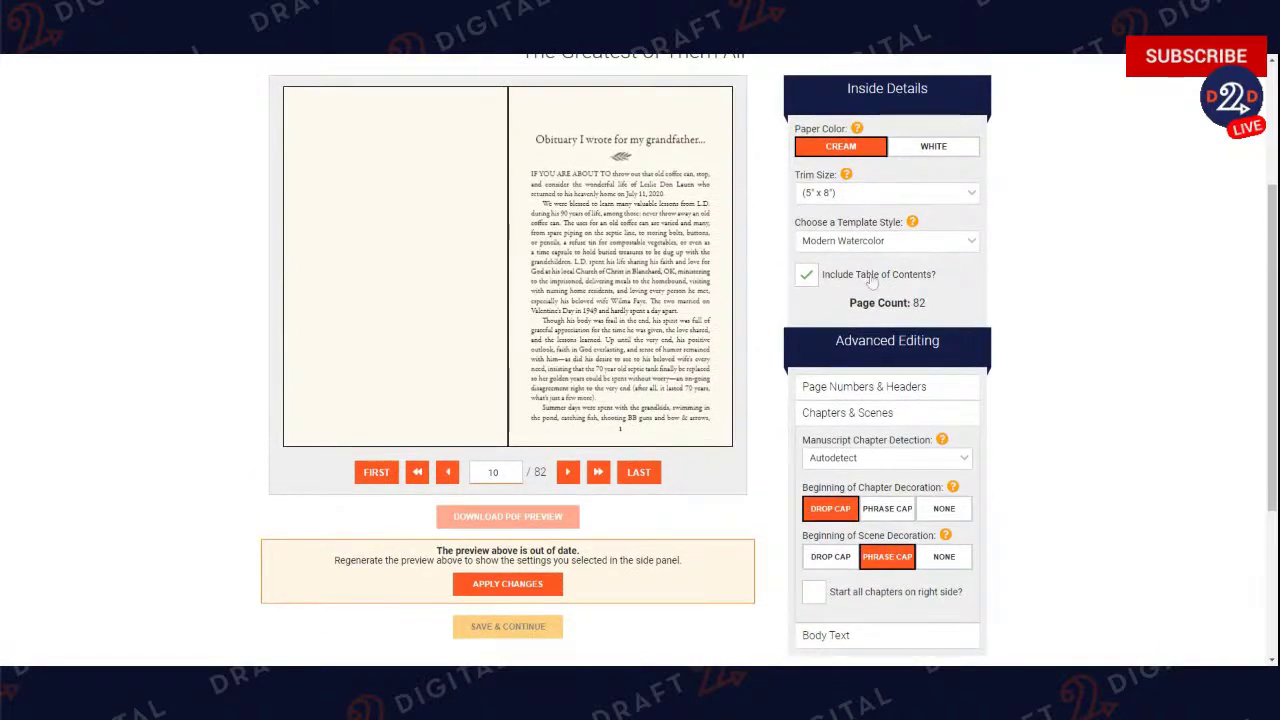
# Regenerate the interior preview and save the interior layout to continue to the print book cover.
pyautogui.click(515, 588)
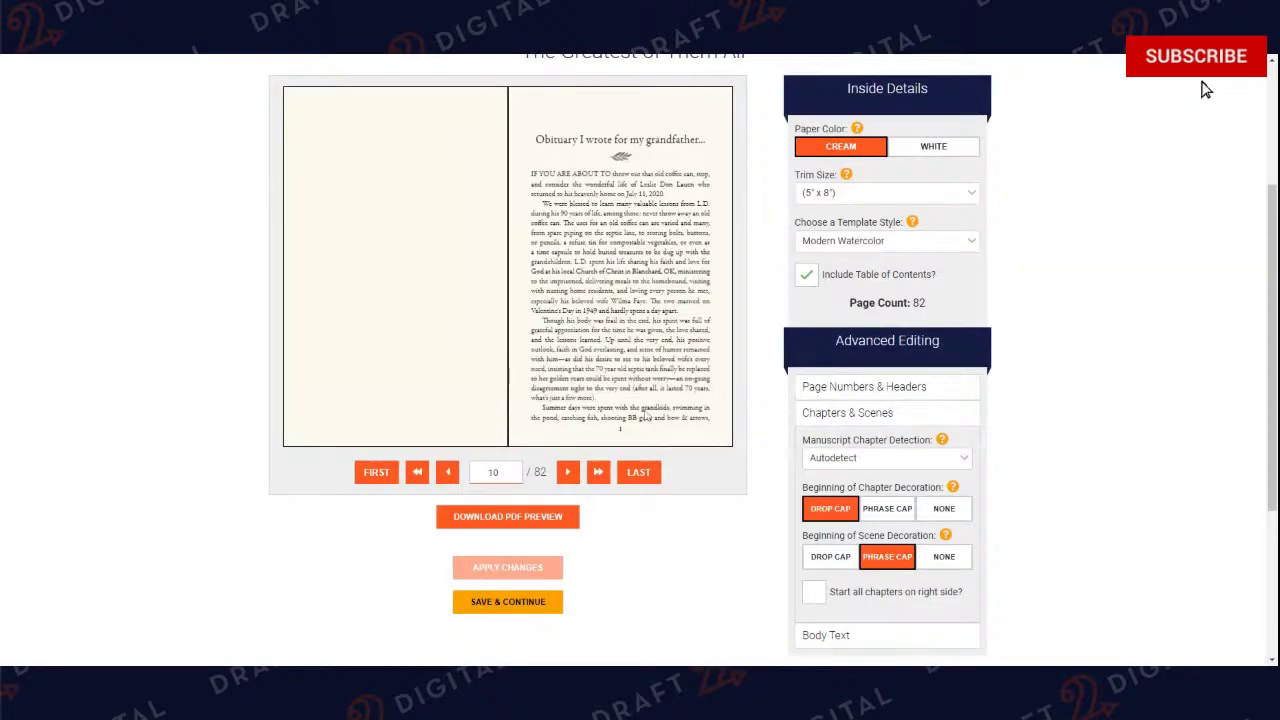
pyautogui.scroll(4, 693, 425)
pyautogui.scroll(-2, 883, 449)
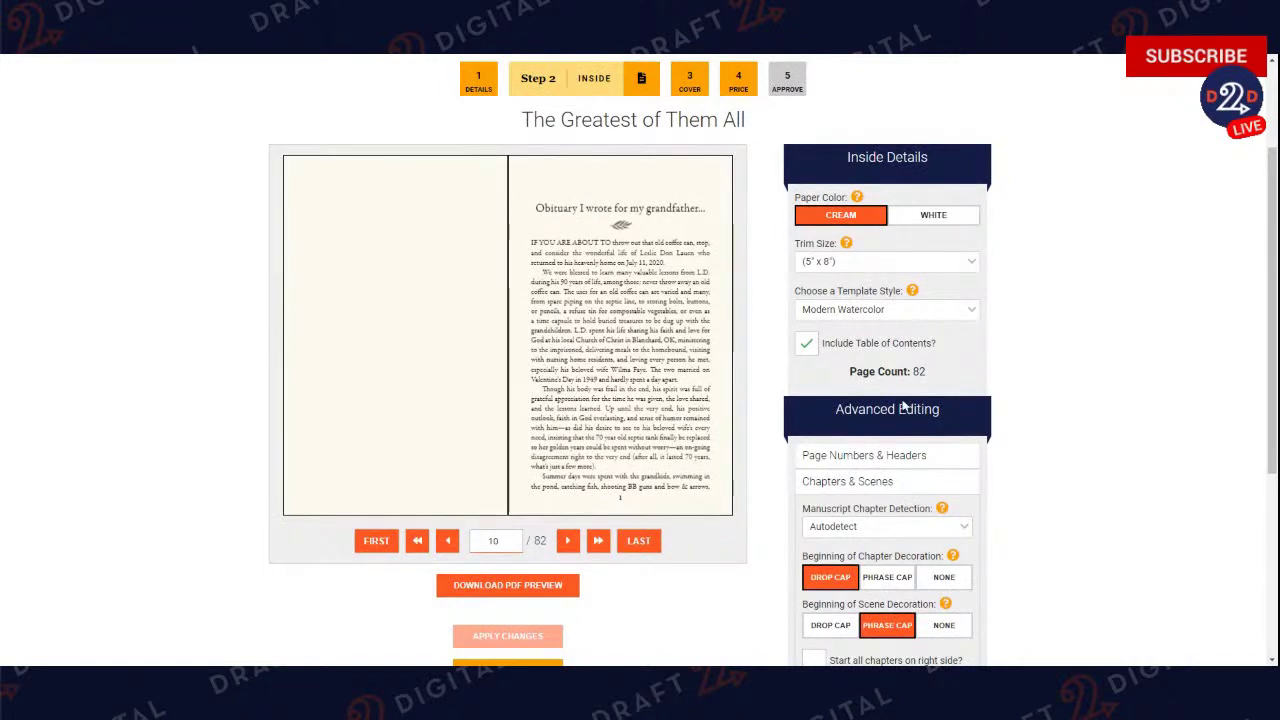
pyautogui.scroll(-2, 700, 480)
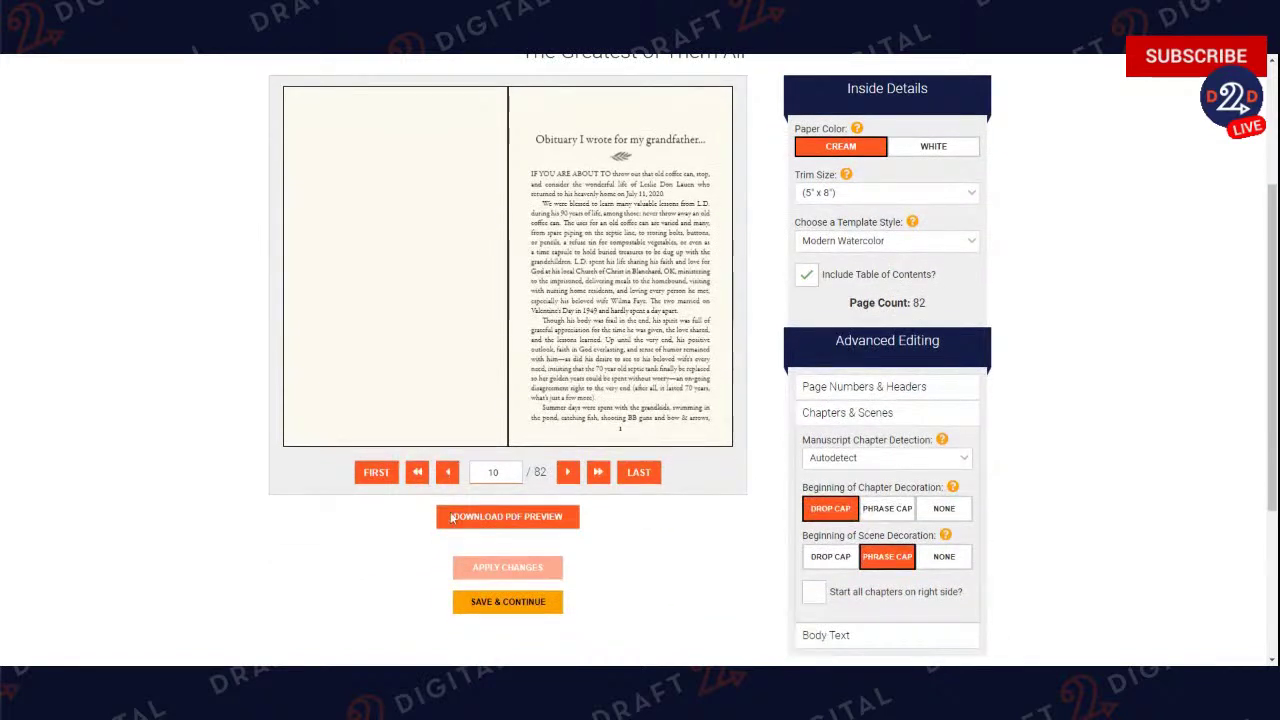
pyautogui.click(493, 598)
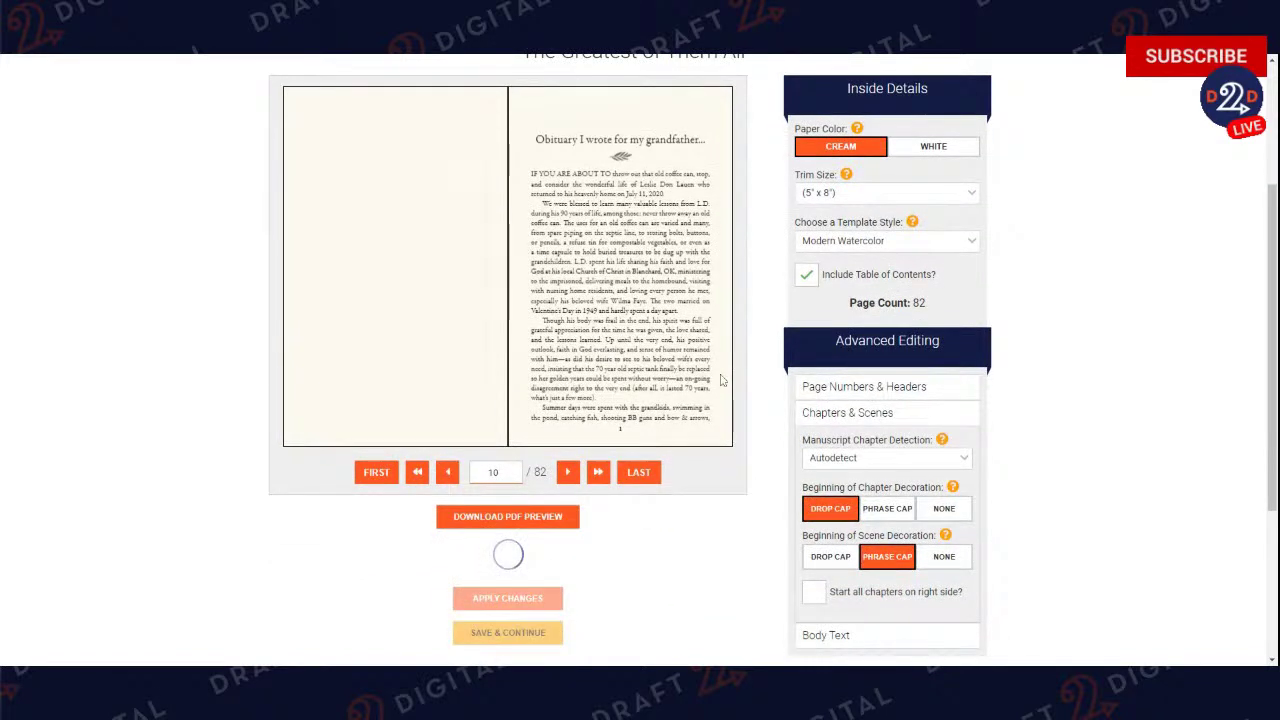
# Examine the wraparound cover preview, the custom cover upload area, and the finish, color, spine text and back cover options.
pyautogui.scroll(2, 722, 378)
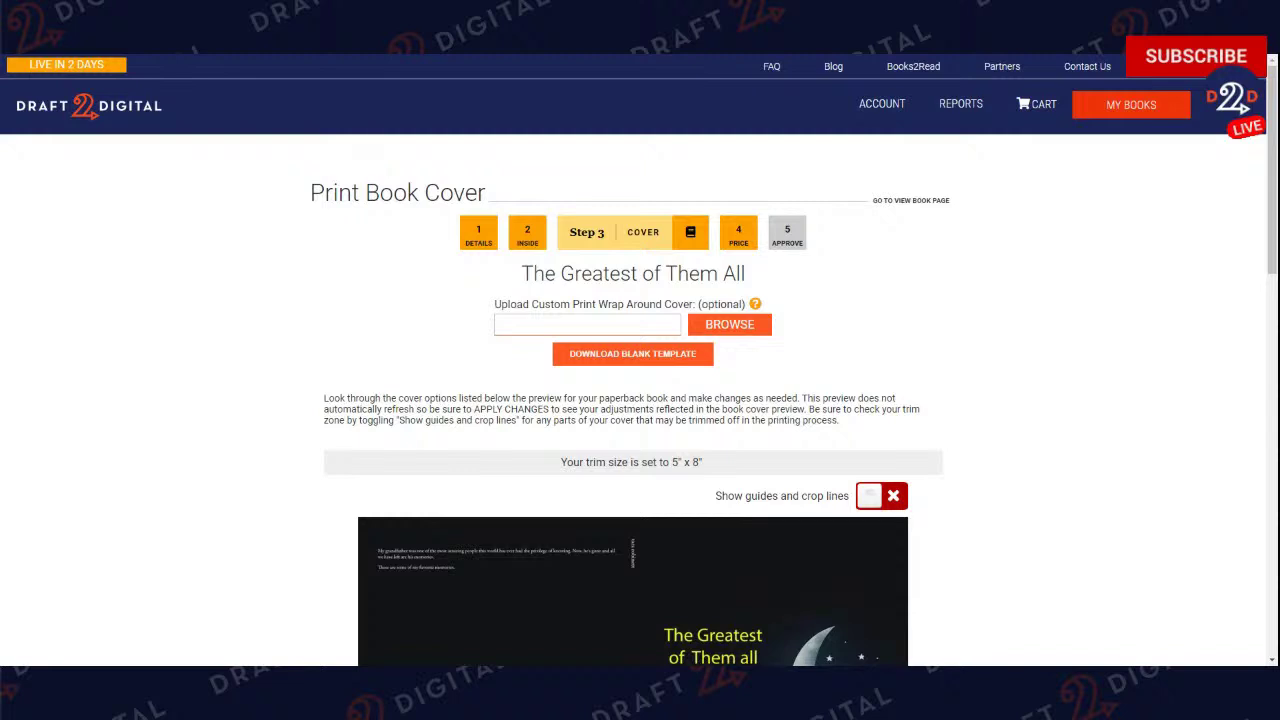
pyautogui.scroll(-3, 447, 220)
pyautogui.scroll(-2, 447, 220)
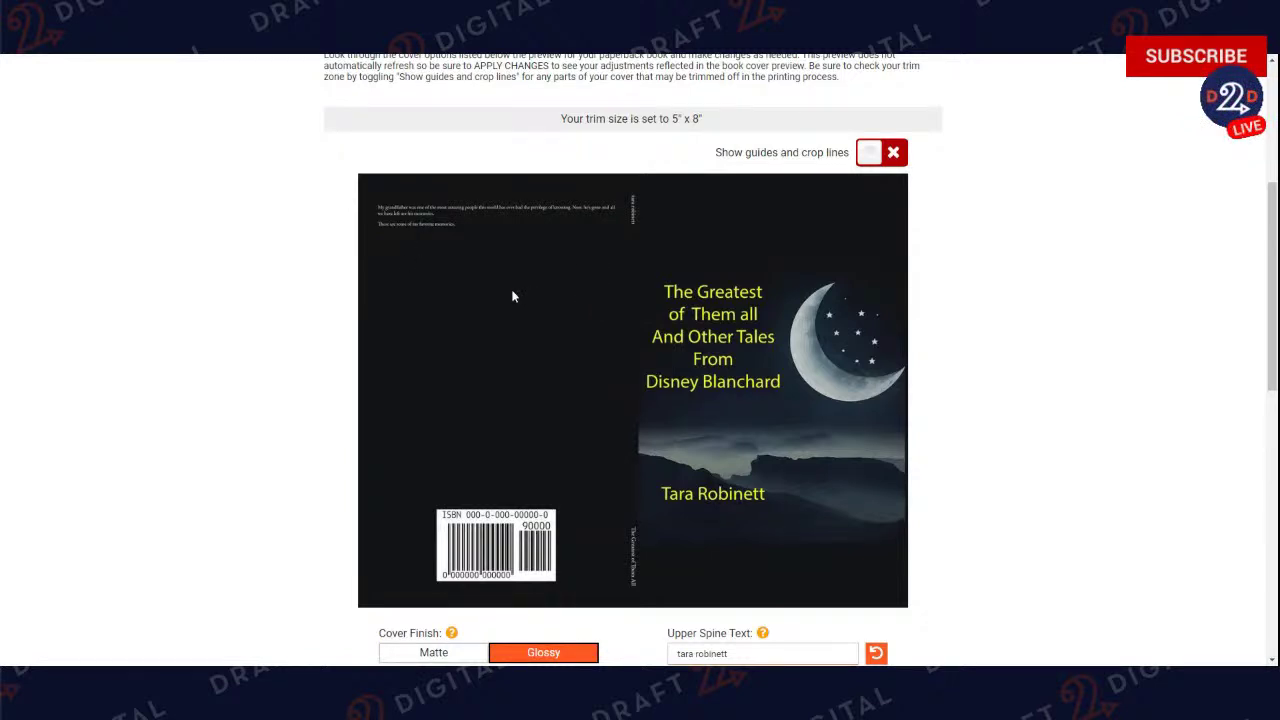
pyautogui.scroll(-3, 670, 317)
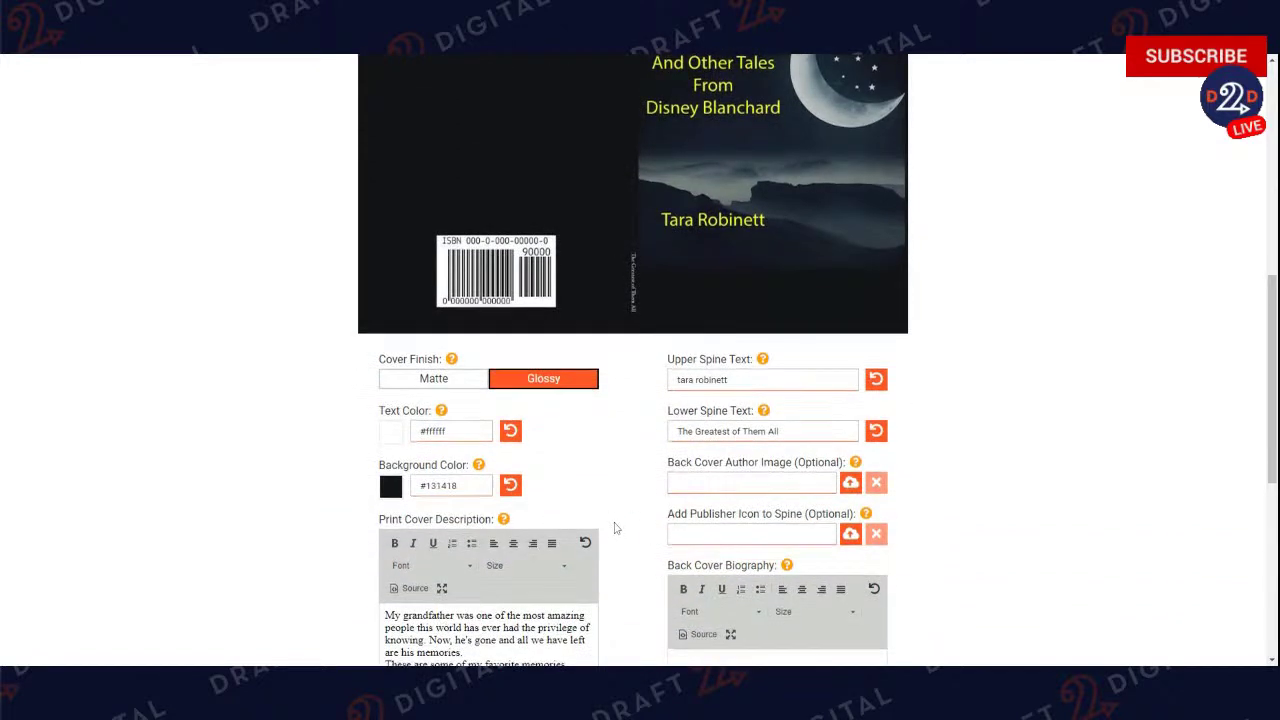
pyautogui.scroll(2, 615, 528)
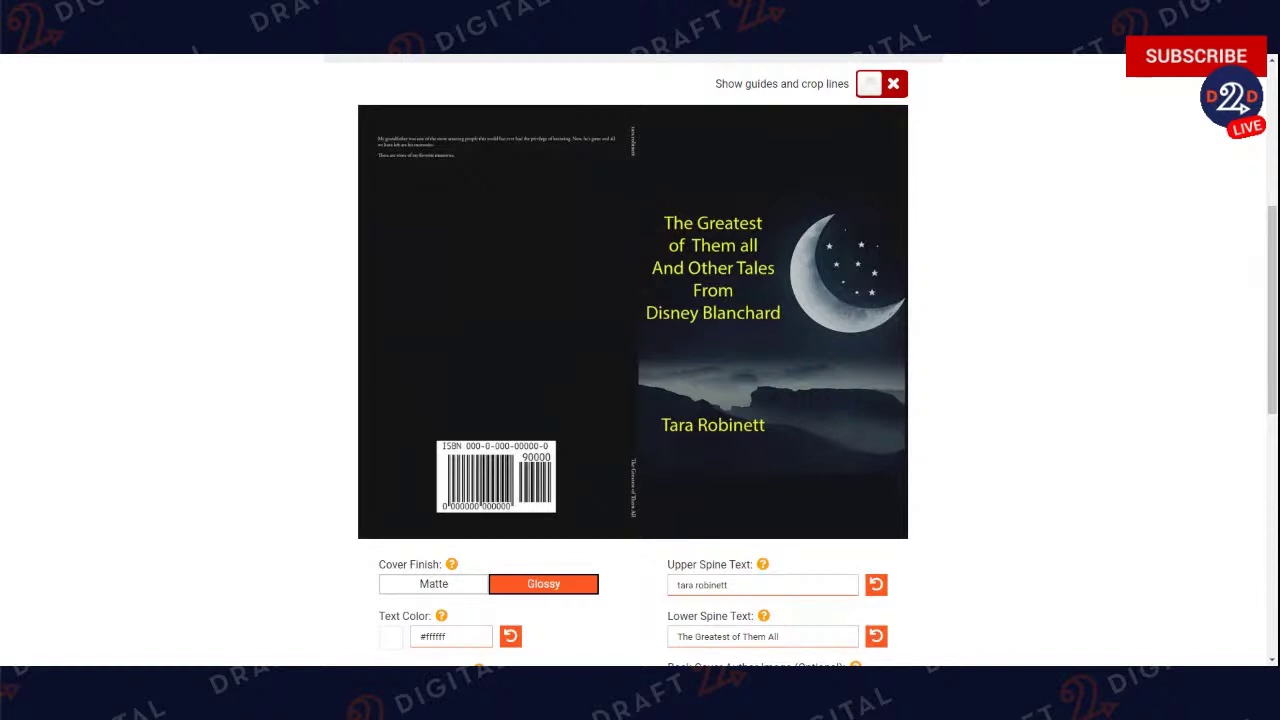
pyautogui.scroll(3, 495, 360)
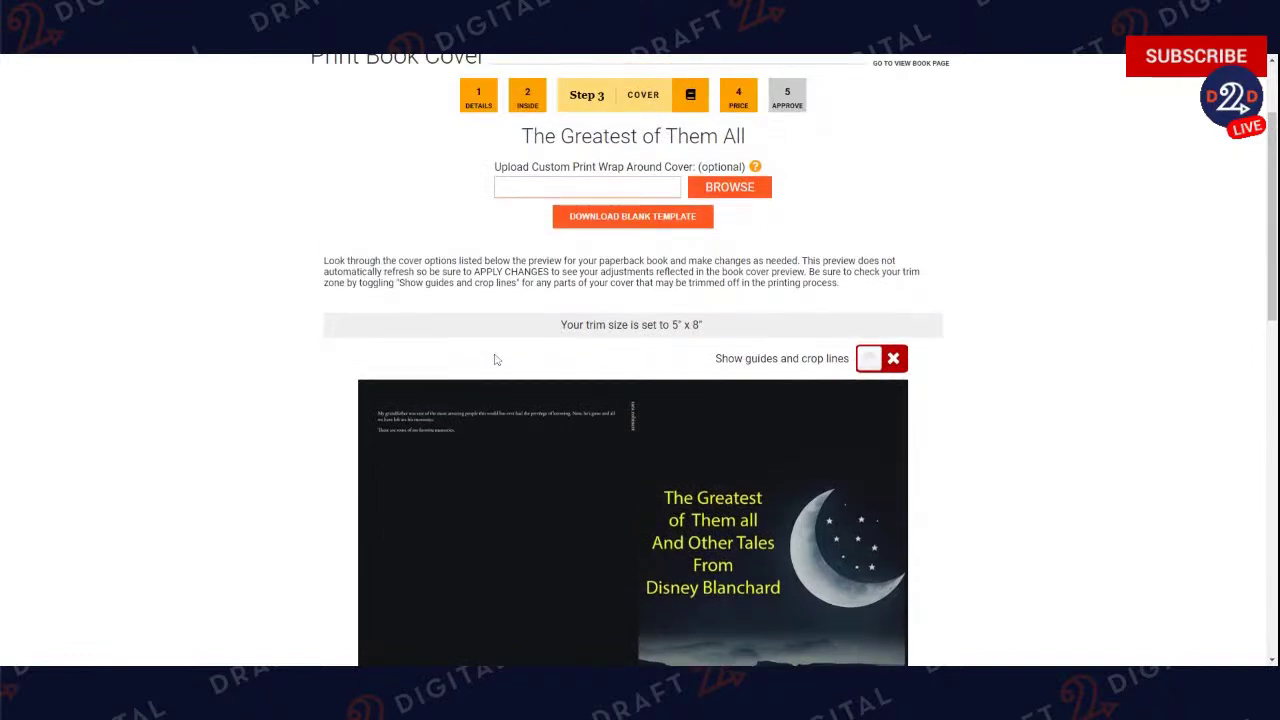
pyautogui.scroll(1, 495, 360)
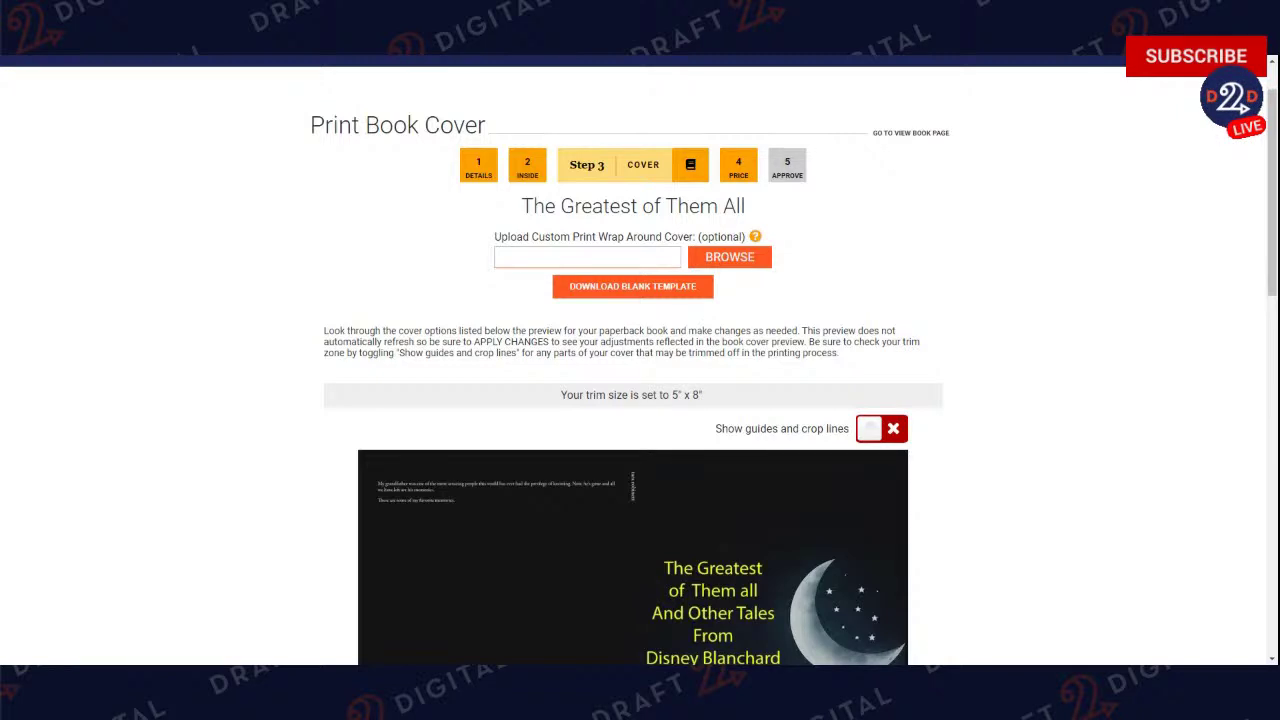
pyautogui.scroll(-3, 775, 205)
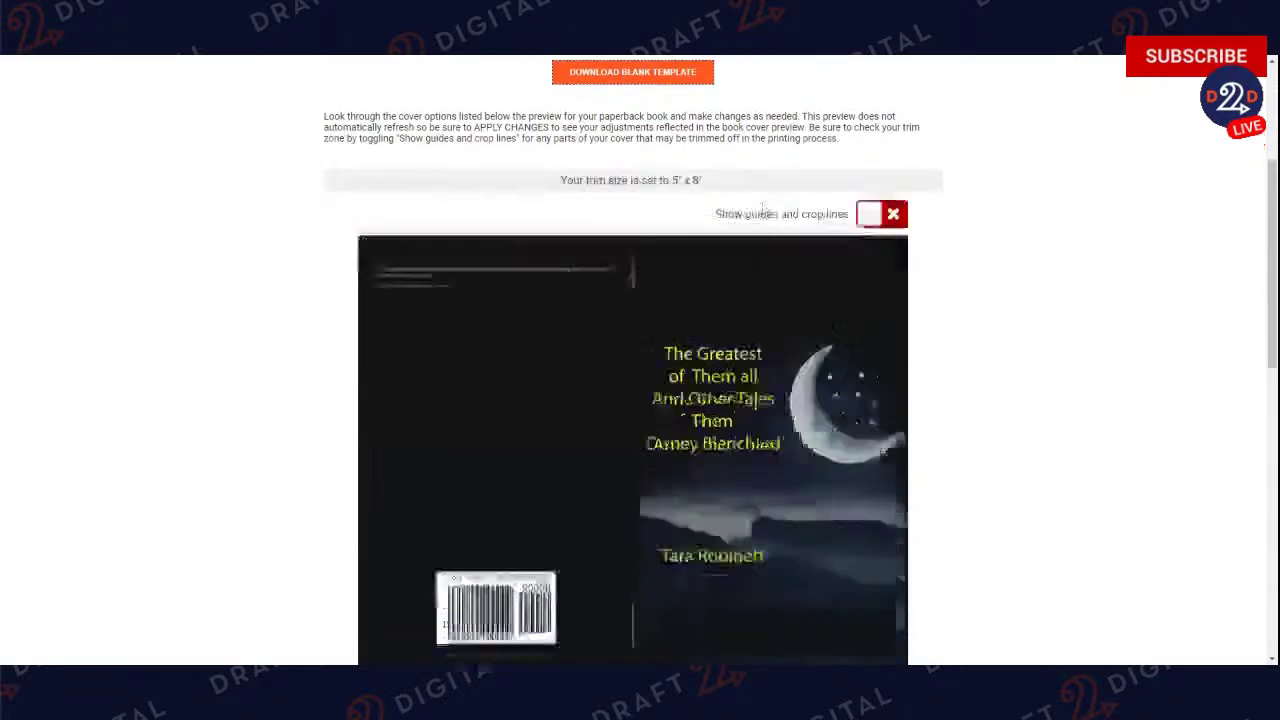
# Show the guides and crop lines on the print cover preview to check the trim zone.
pyautogui.scroll(2, 730, 288)
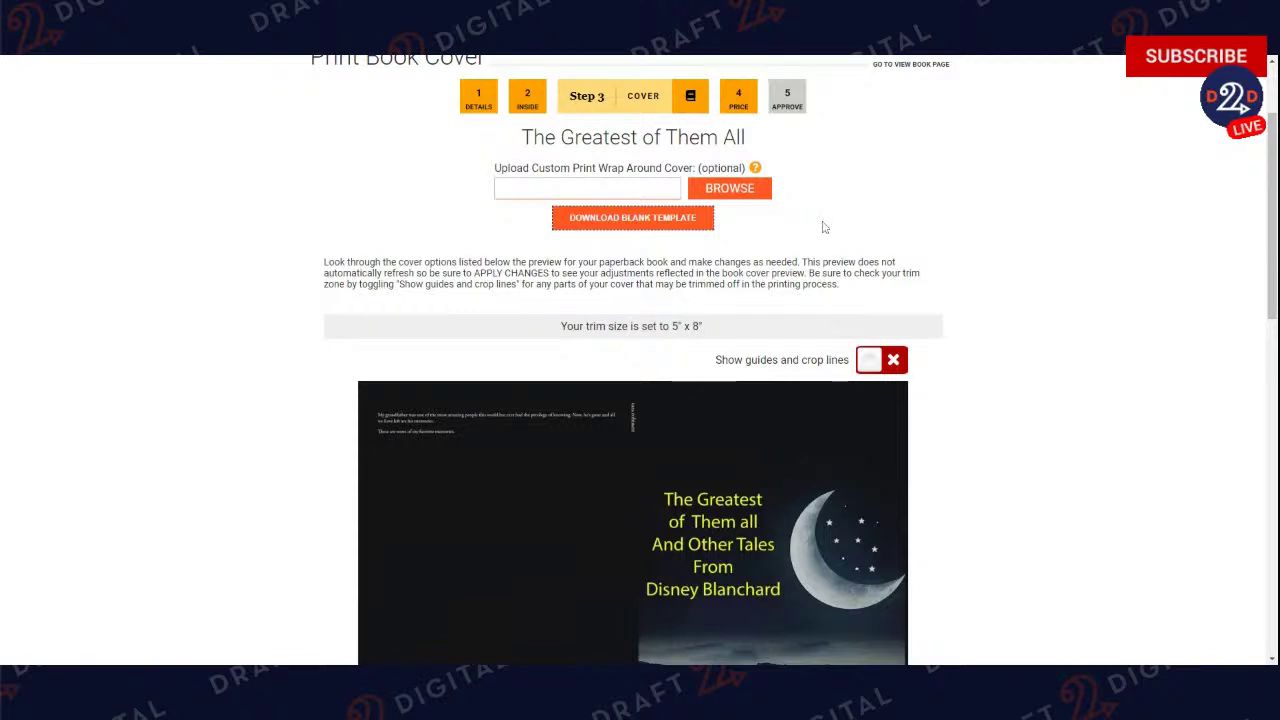
pyautogui.click(900, 360)
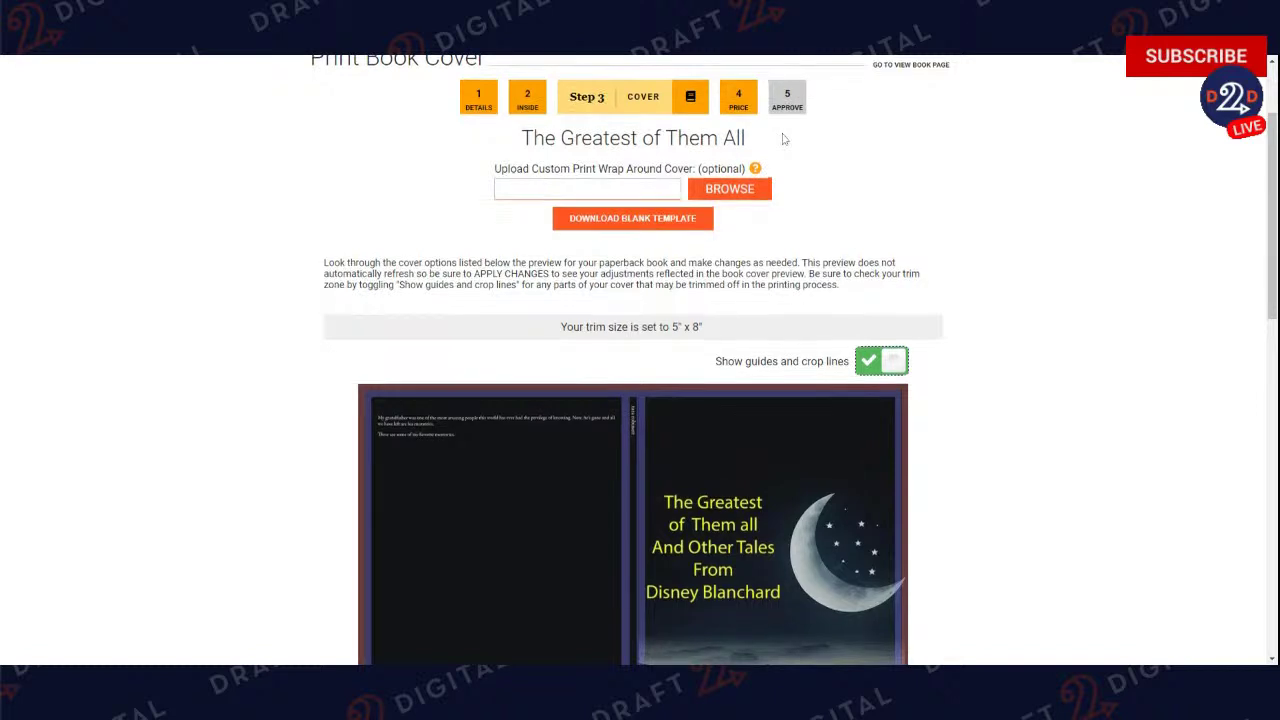
pyautogui.scroll(2, 782, 138)
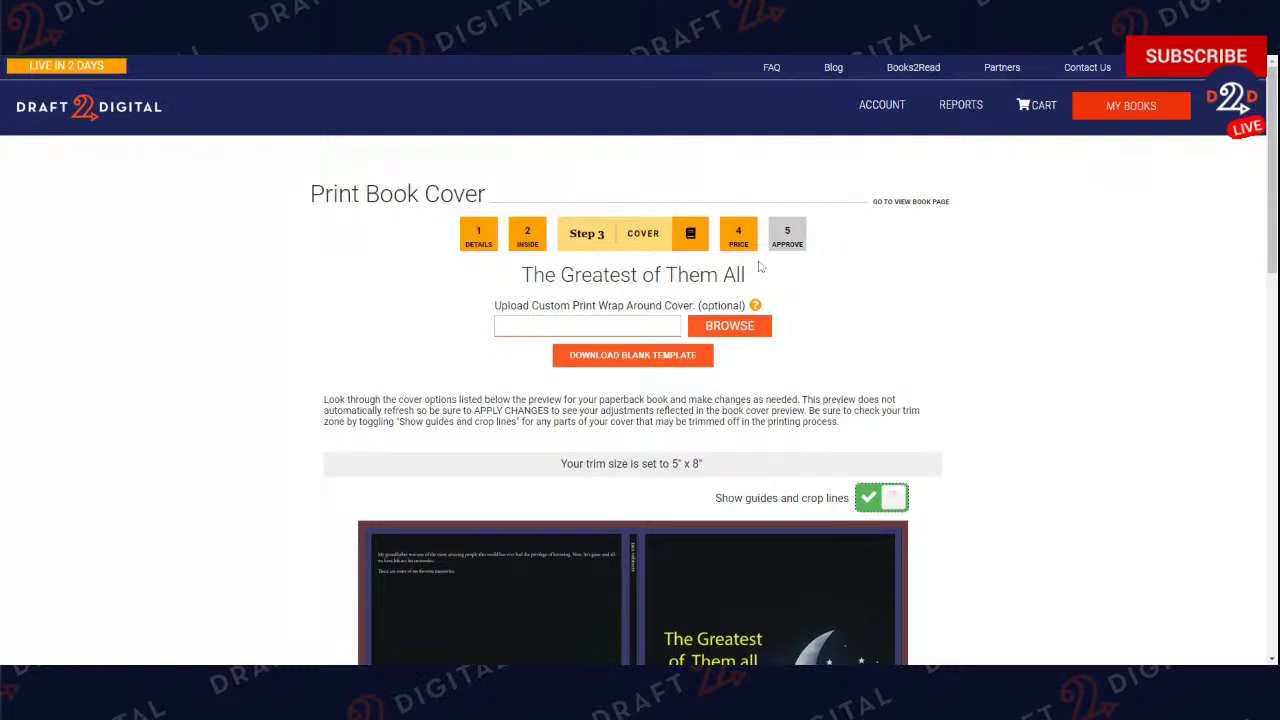
# Examine the back cover description on the print cover preview against the text in the Print Cover Description editor.
pyautogui.scroll(-4, 533, 310)
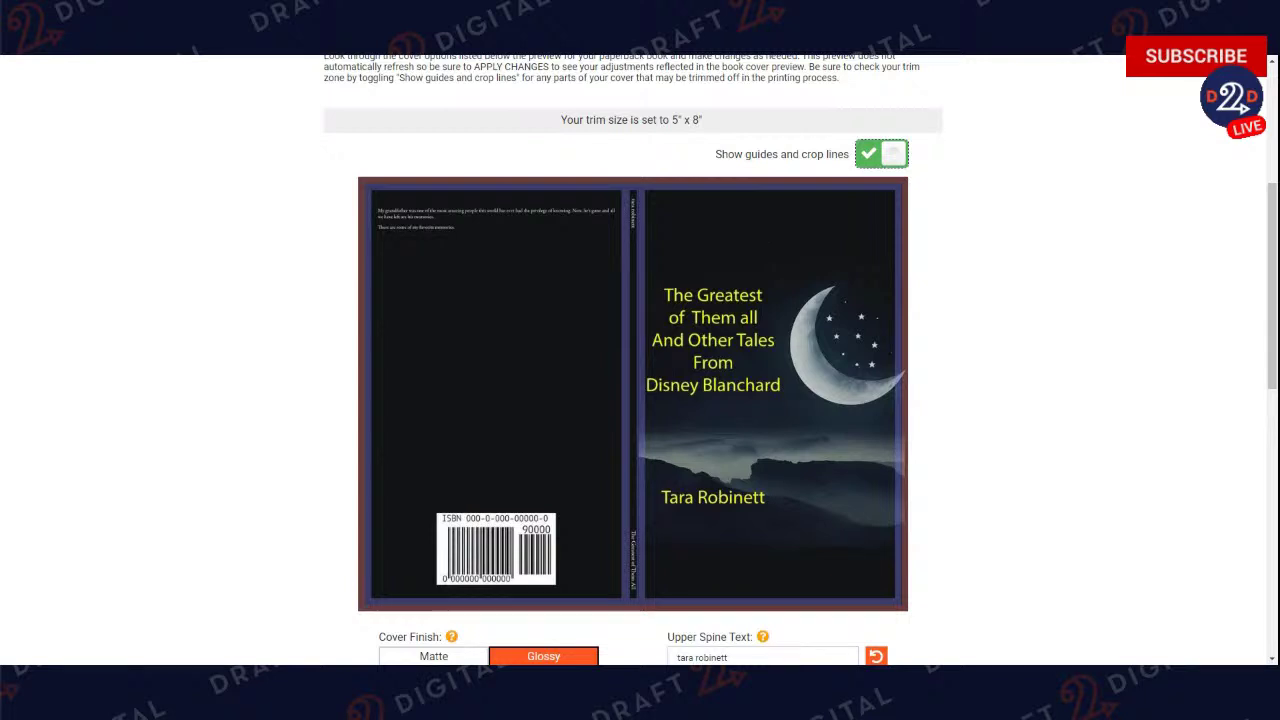
pyautogui.scroll(-4, 408, 249)
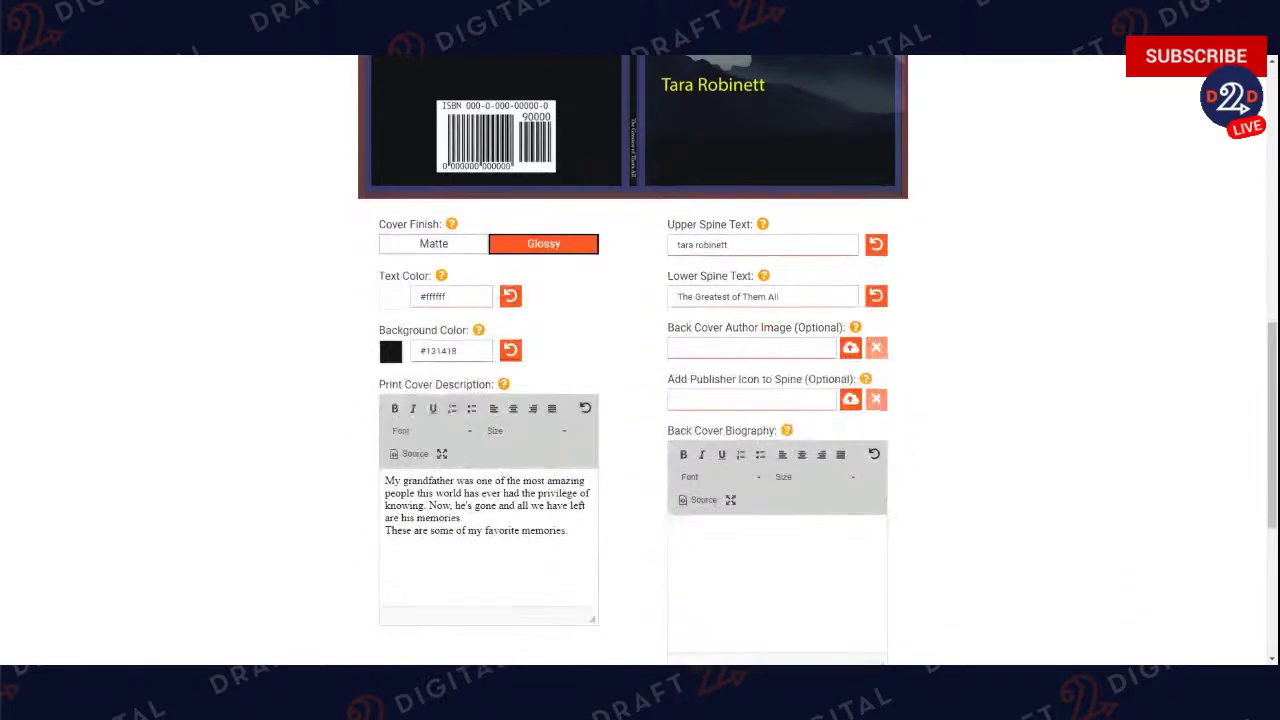
pyautogui.moveTo(390, 384); pyautogui.dragTo(490, 384)
pyautogui.click(421, 493)
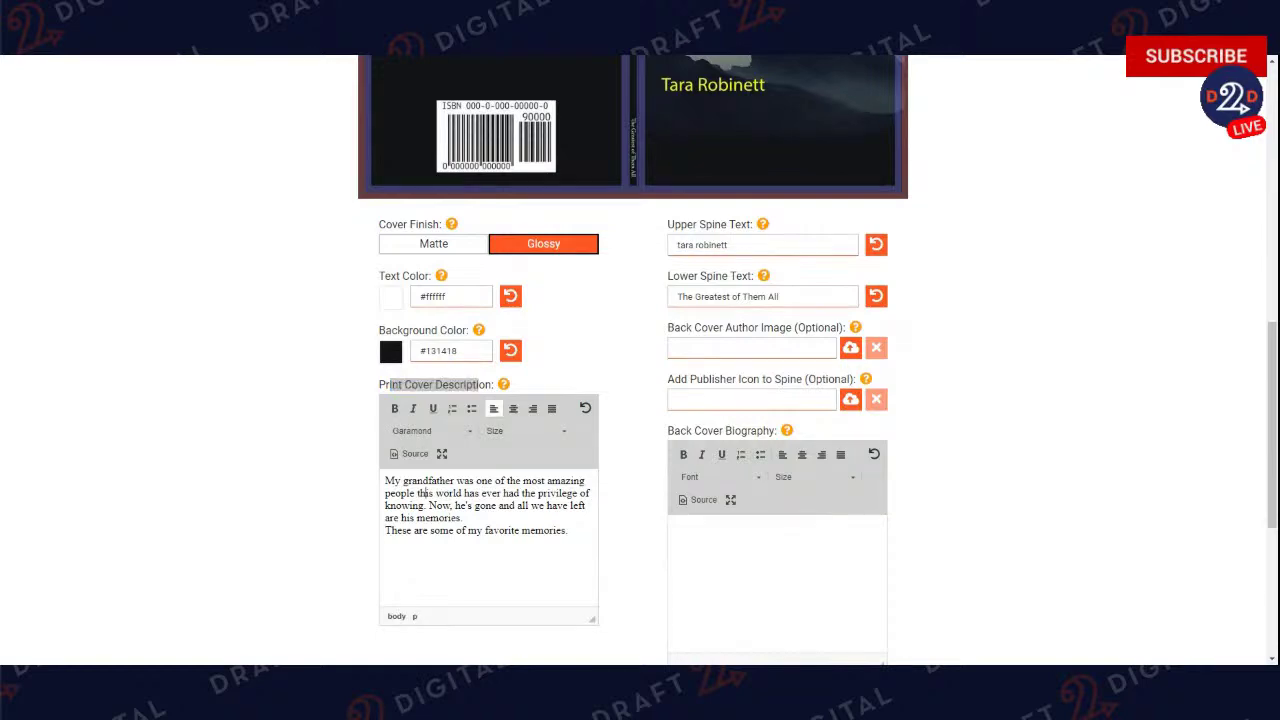
pyautogui.scroll(5, 483, 197)
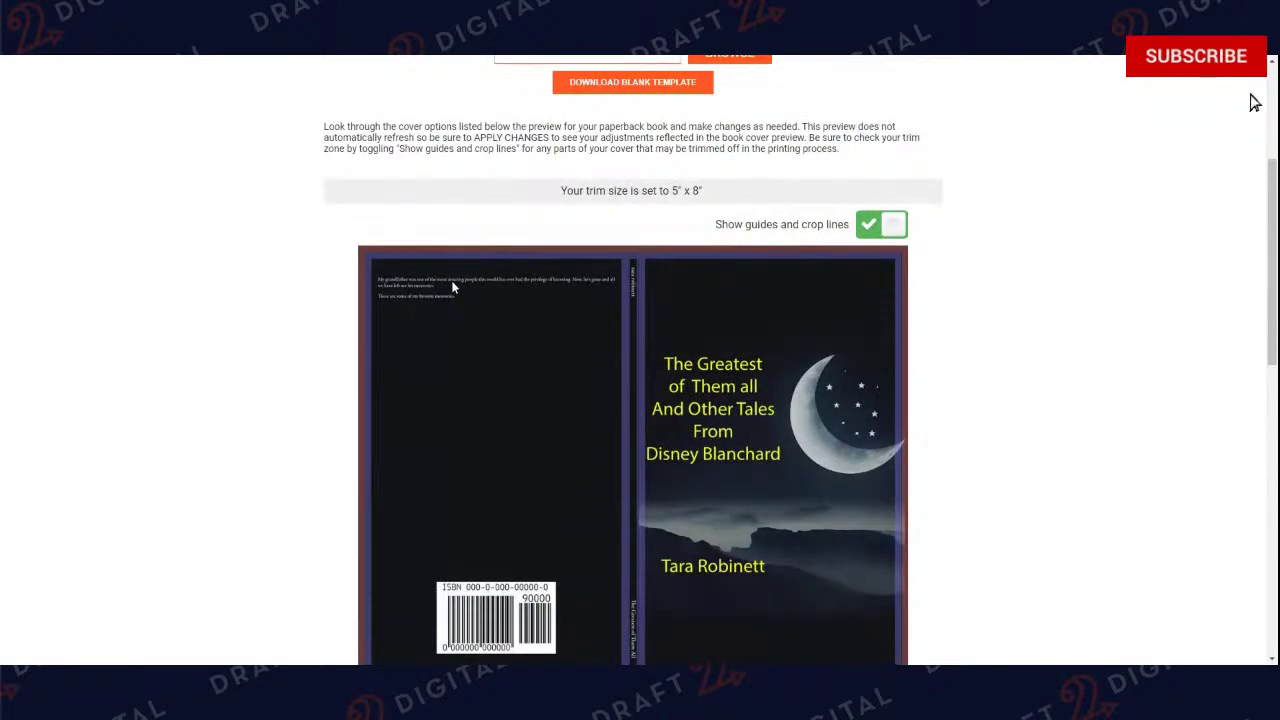
pyautogui.scroll(-3, 507, 370)
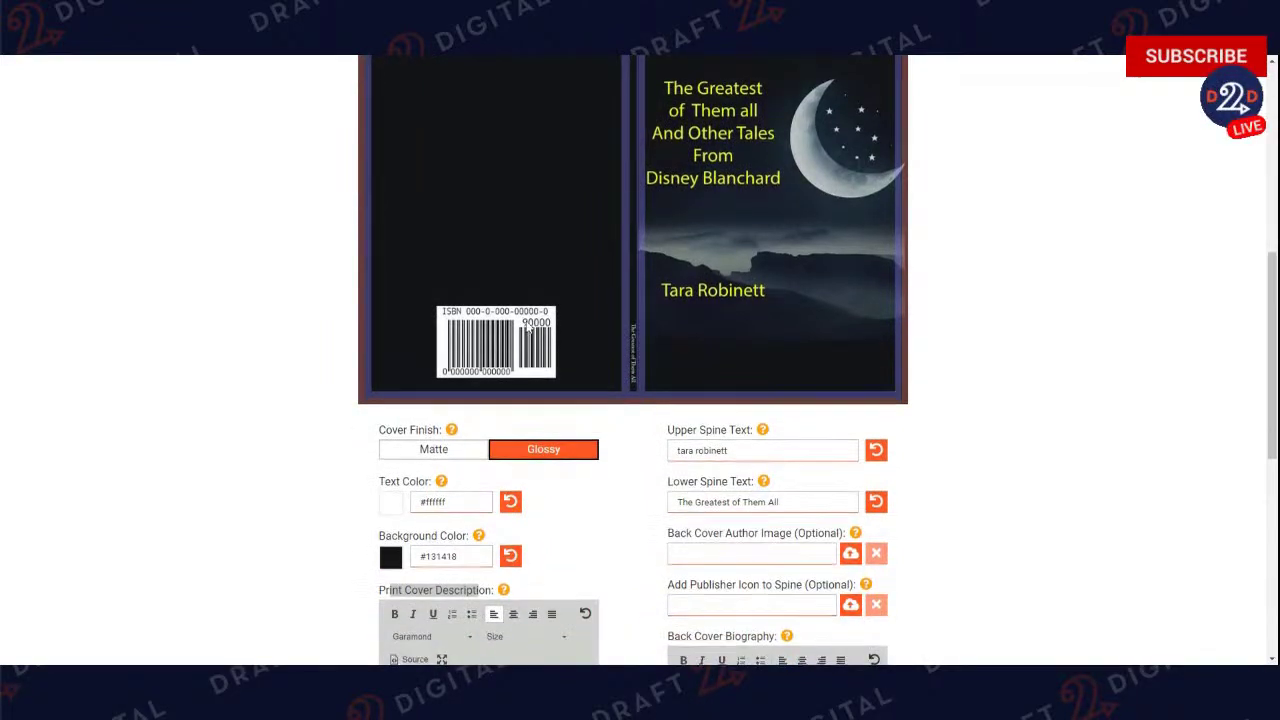
pyautogui.scroll(-3, 527, 326)
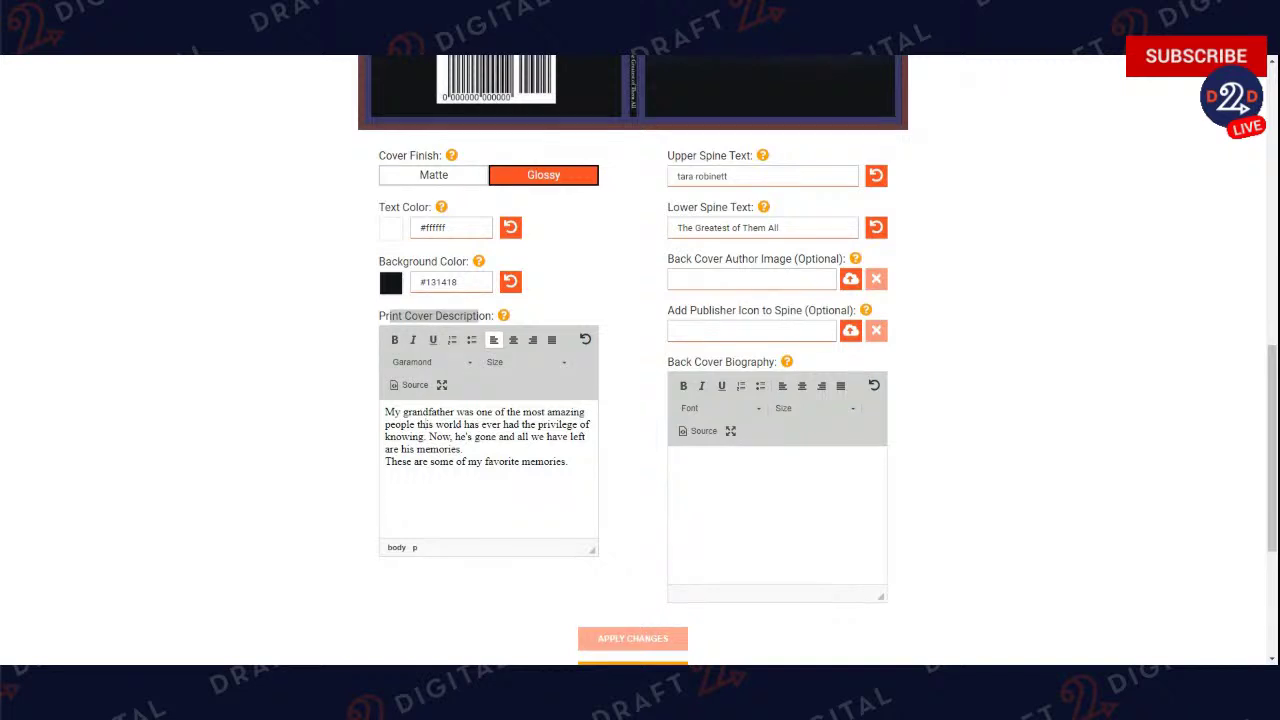
pyautogui.scroll(6, 436, 292)
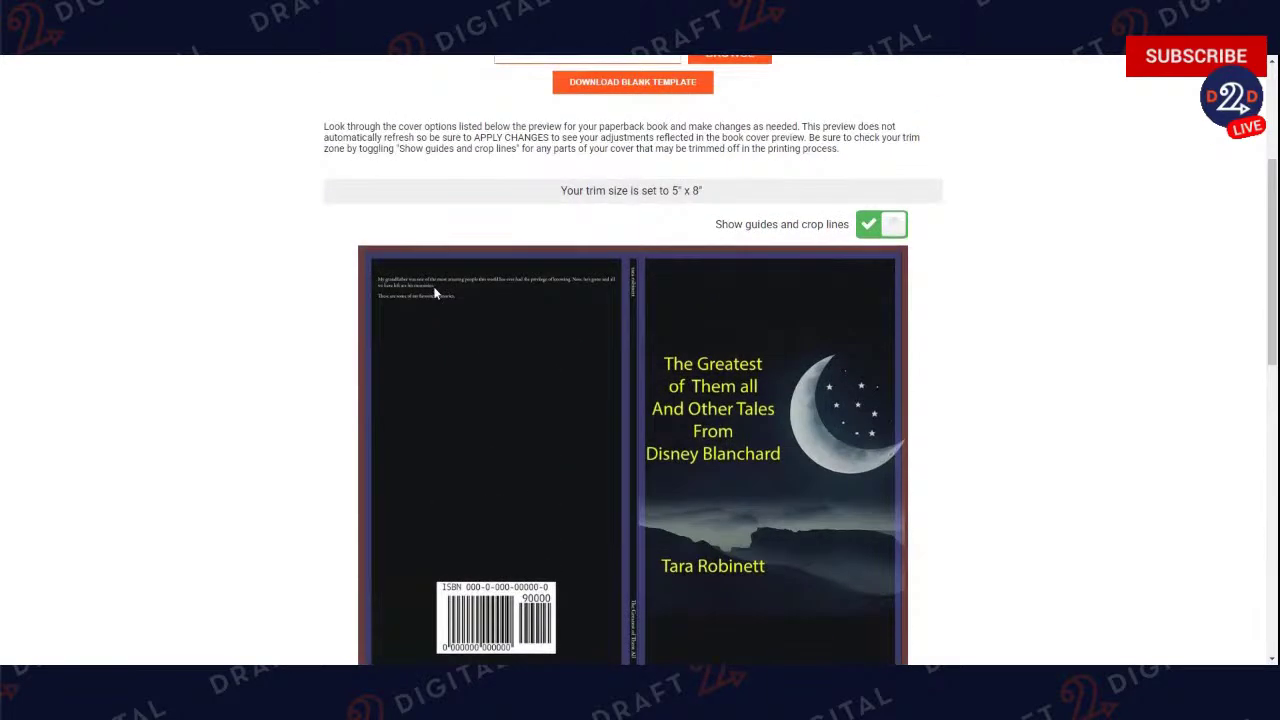
pyautogui.scroll(-1, 483, 363)
pyautogui.scroll(-6, 483, 363)
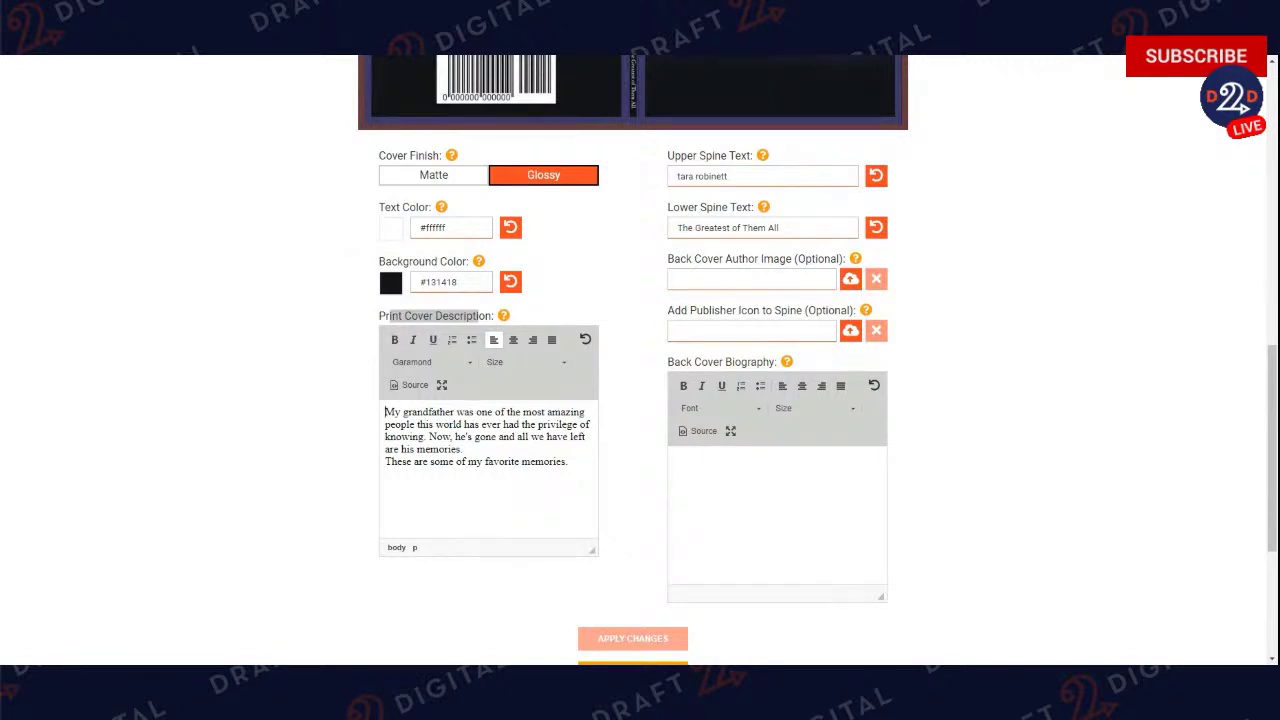
# Set the whole print cover description to font size 32 and apply the change to the cover preview.
pyautogui.hotkey('ctrl', 'a')
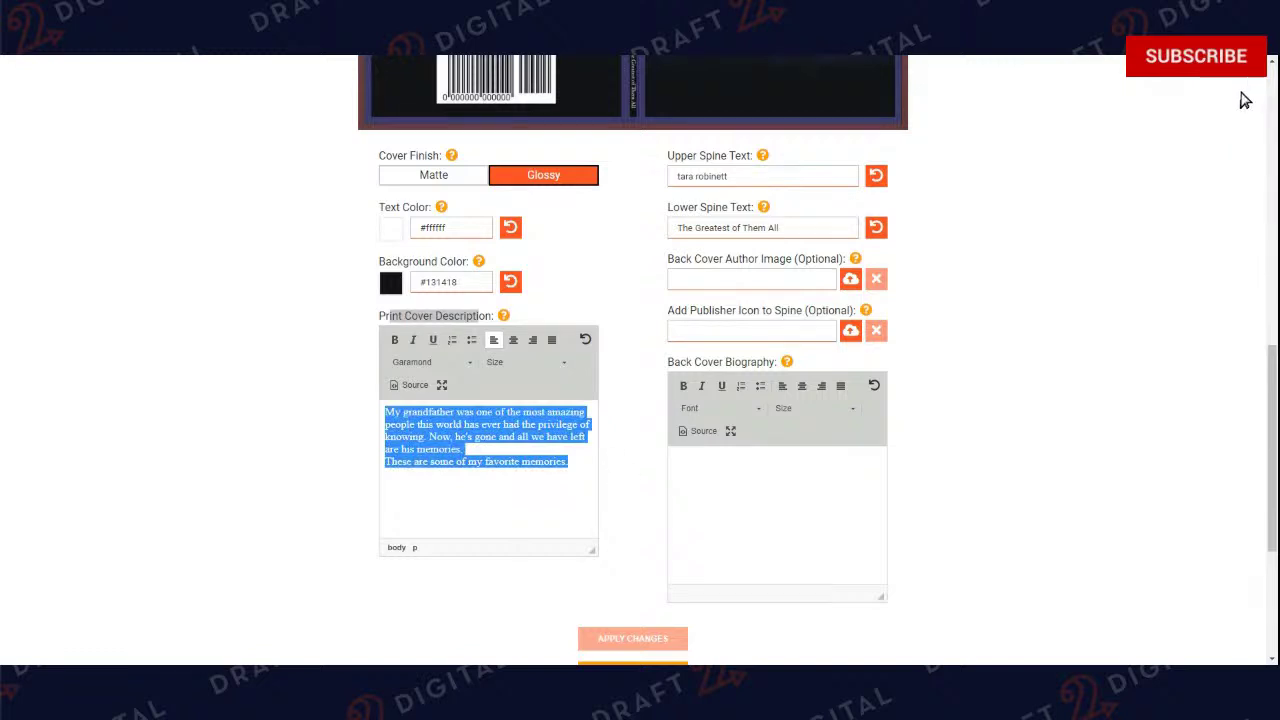
pyautogui.click(1205, 82)
pyautogui.click(385, 412)
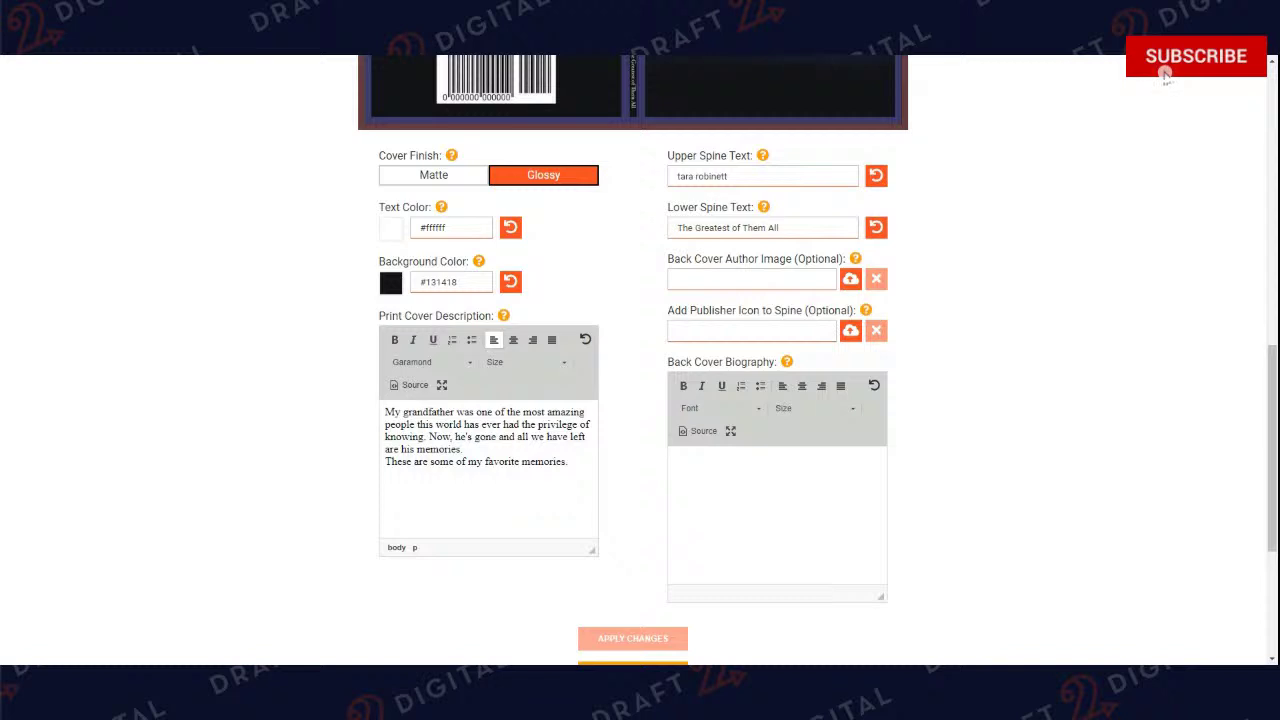
pyautogui.moveTo(385, 412); pyautogui.dragTo(567, 462)
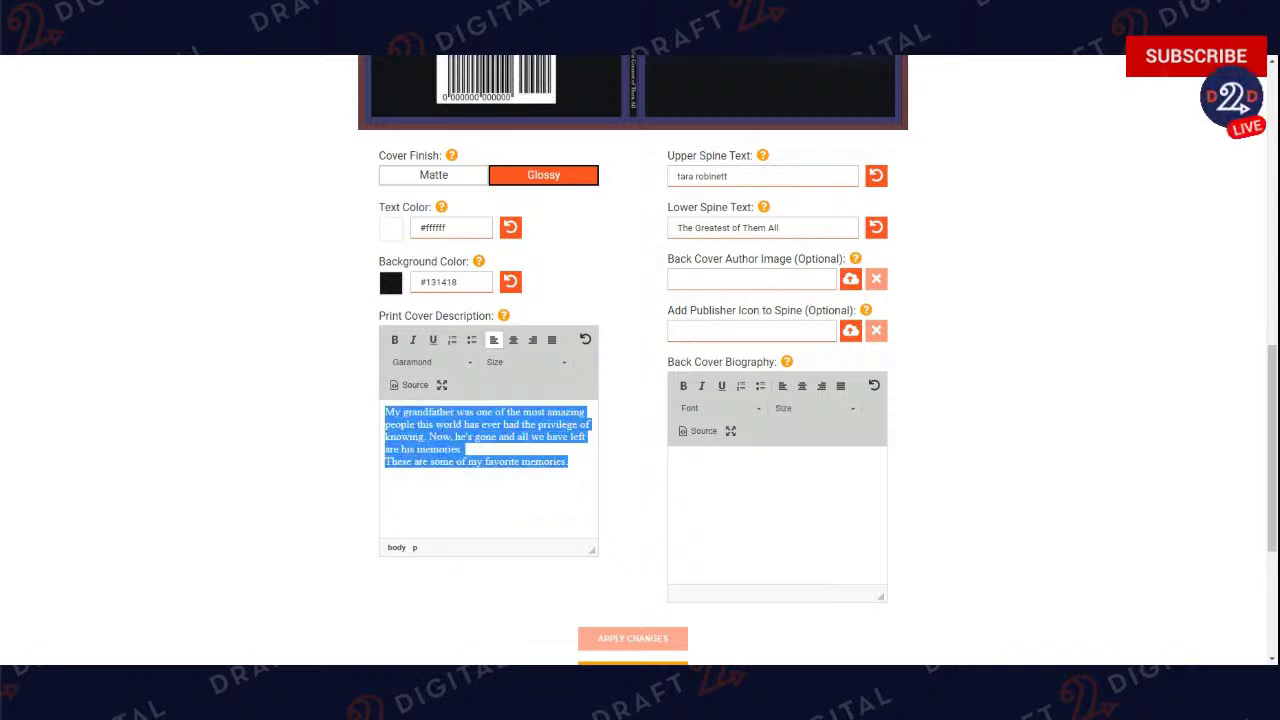
pyautogui.click(570, 366)
pyautogui.scroll(-5, 548, 432)
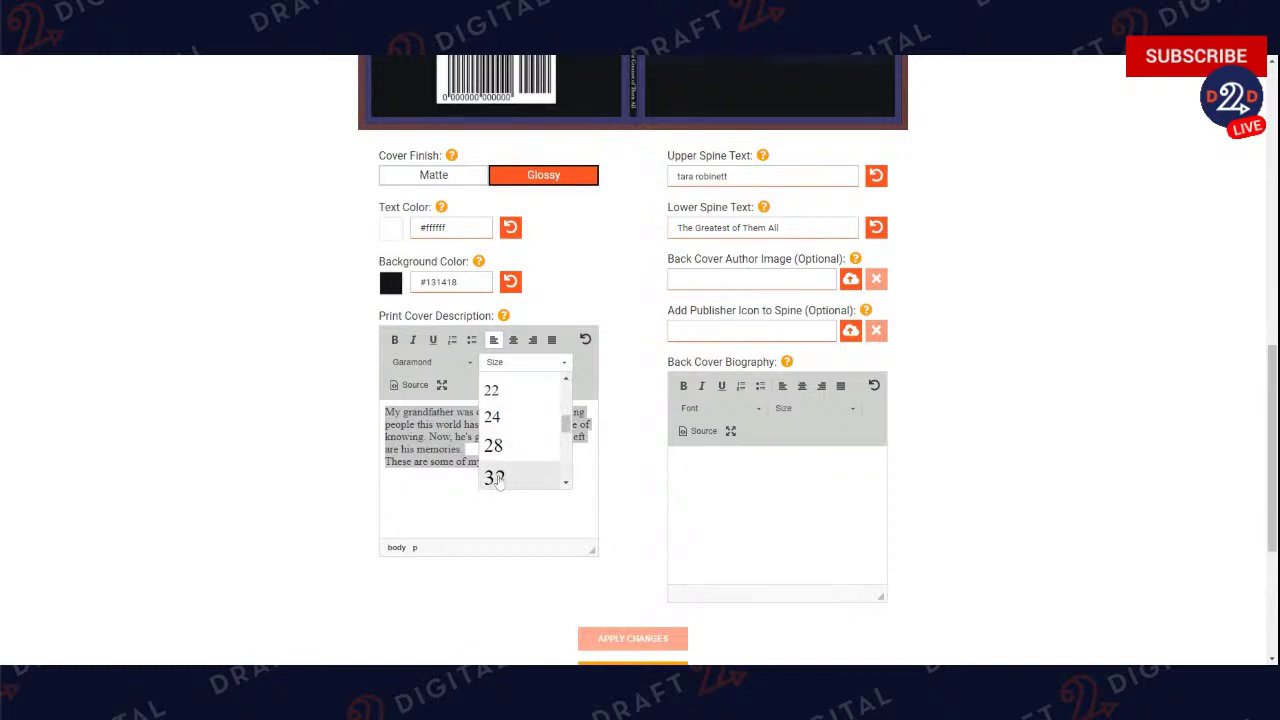
pyautogui.click(494, 478)
pyautogui.scroll(-5, 590, 500)
pyautogui.click(646, 506)
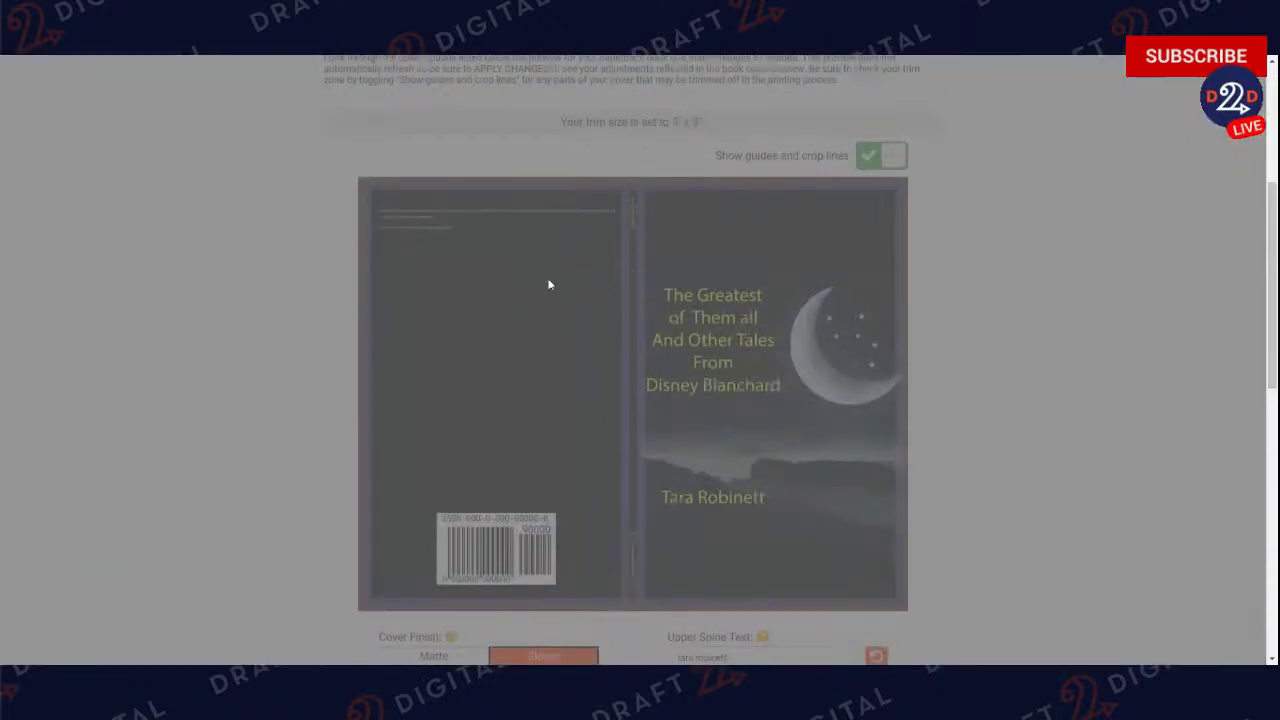
pyautogui.scroll(-1, 552, 326)
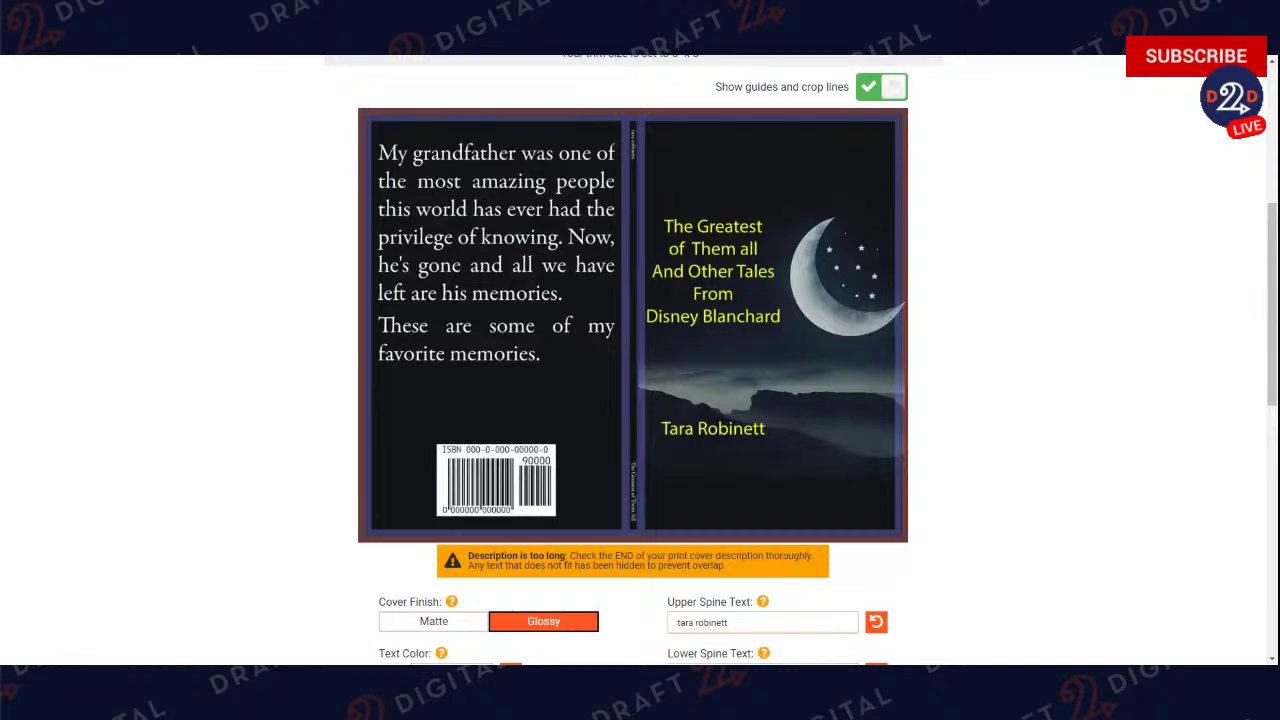
# Change the print cover description's font to Dancing Script and its size to 22.
pyautogui.scroll(-5, 490, 235)
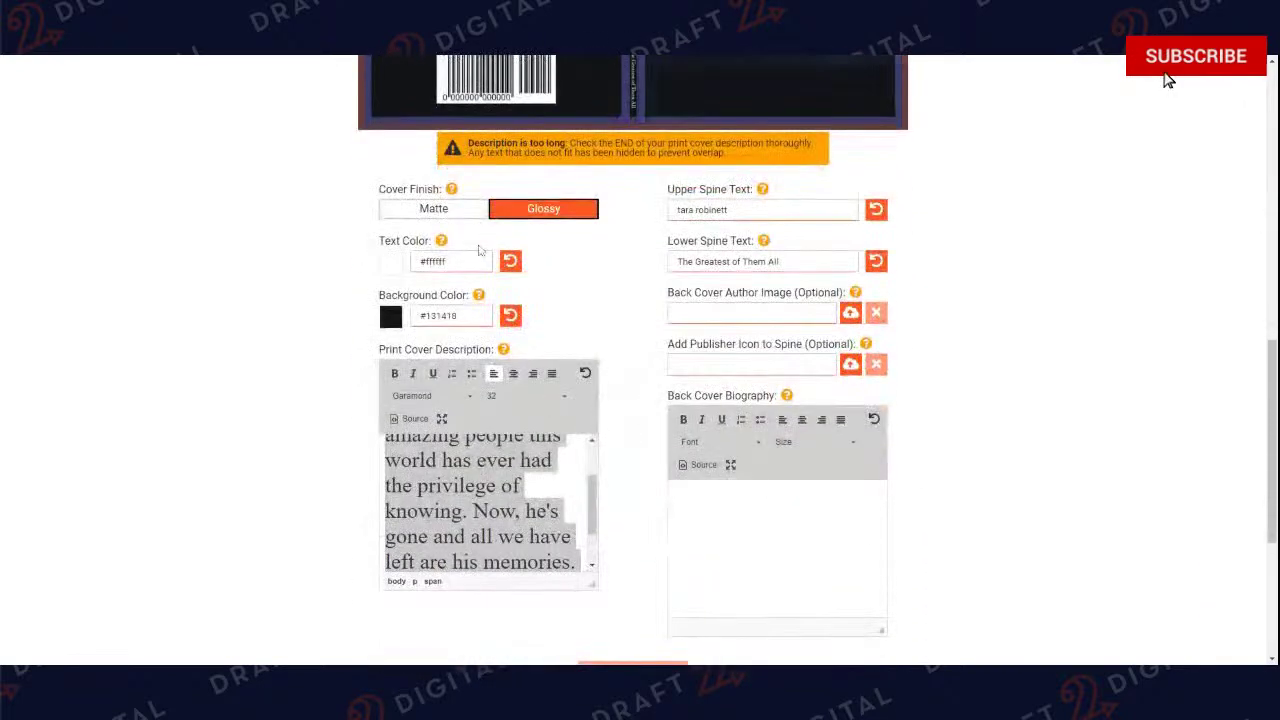
pyautogui.click(430, 395)
pyautogui.click(434, 478)
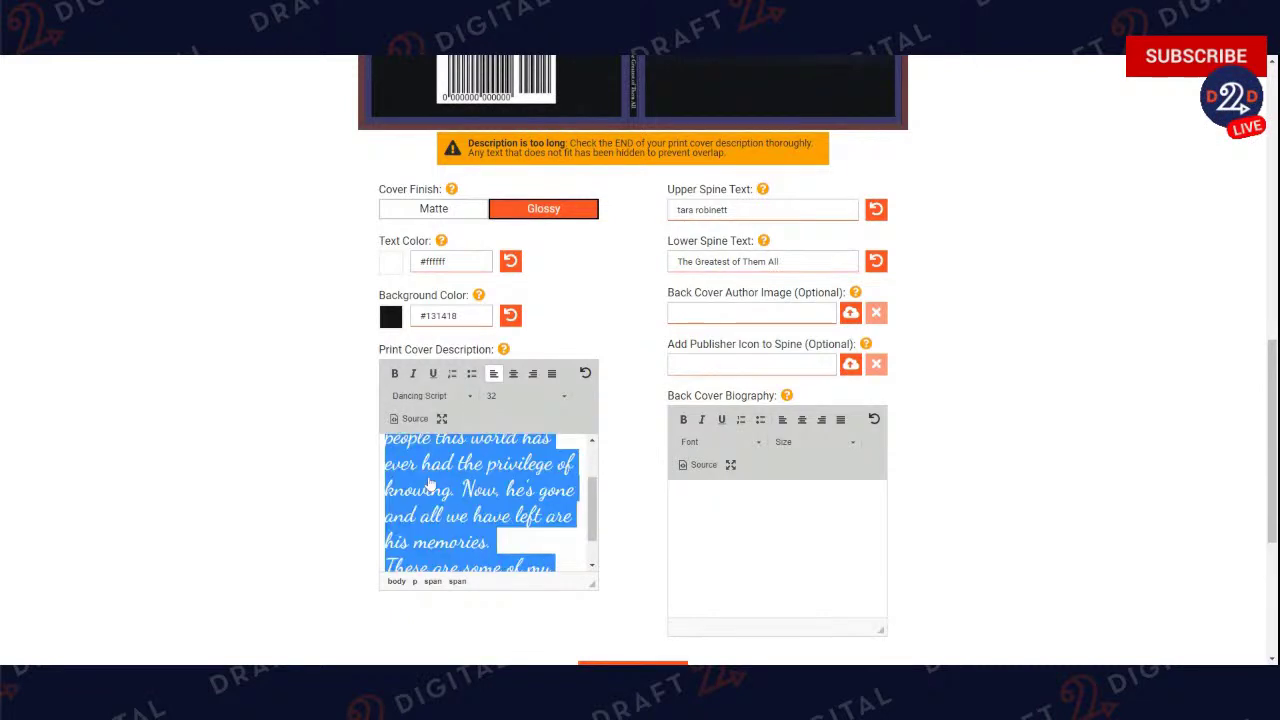
pyautogui.click(533, 397)
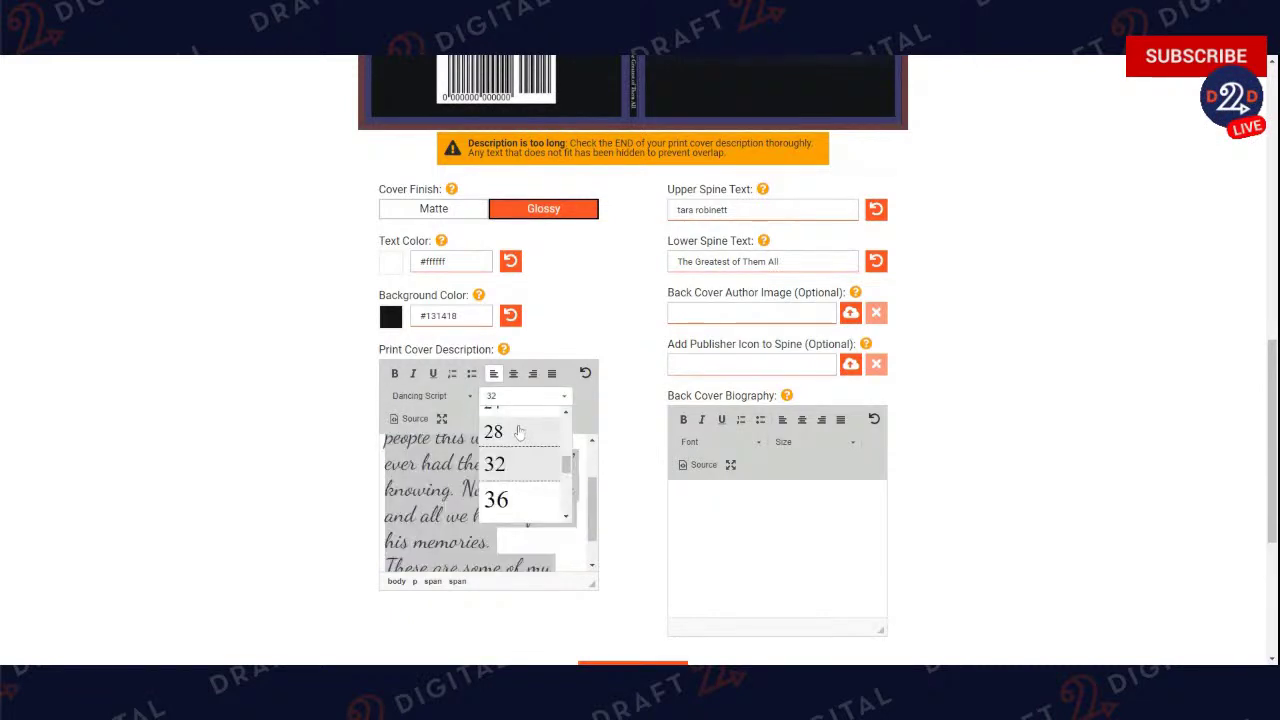
pyautogui.scroll(3, 518, 445)
pyautogui.click(516, 447)
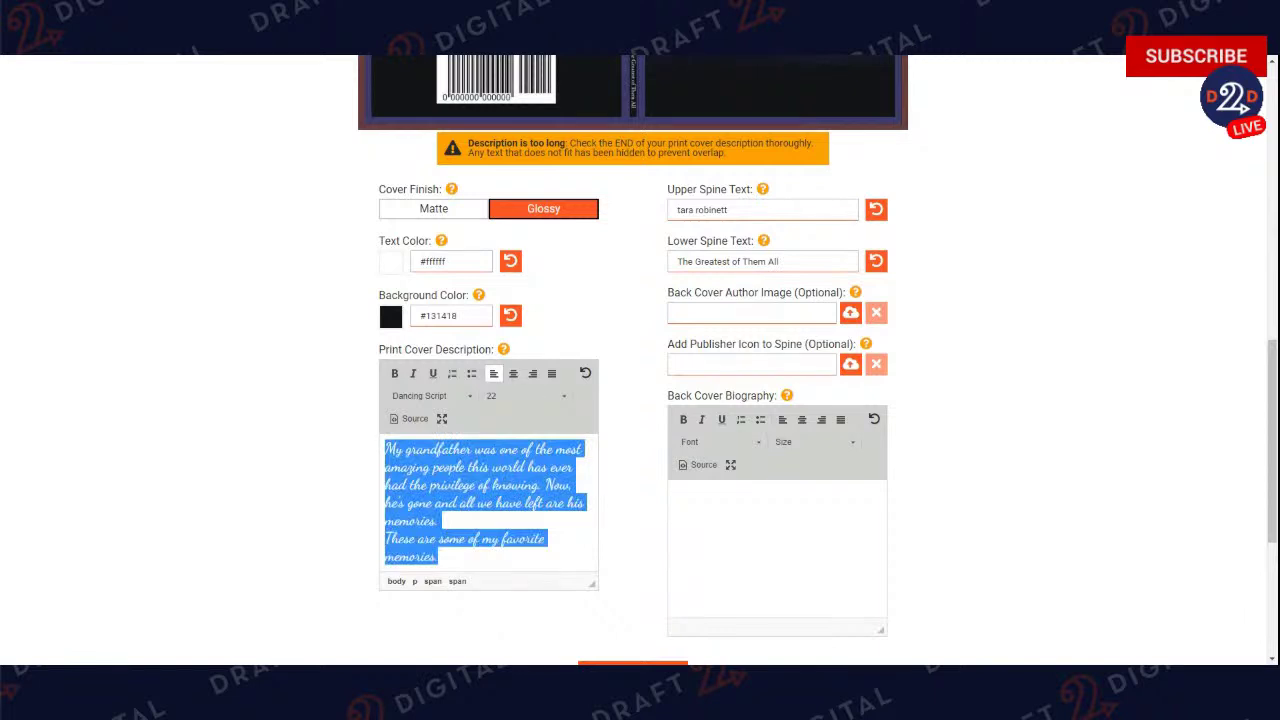
# Set the cover text color to yellow #f8e71c and apply the changes to the cover preview.
pyautogui.scroll(-1, 640, 360)
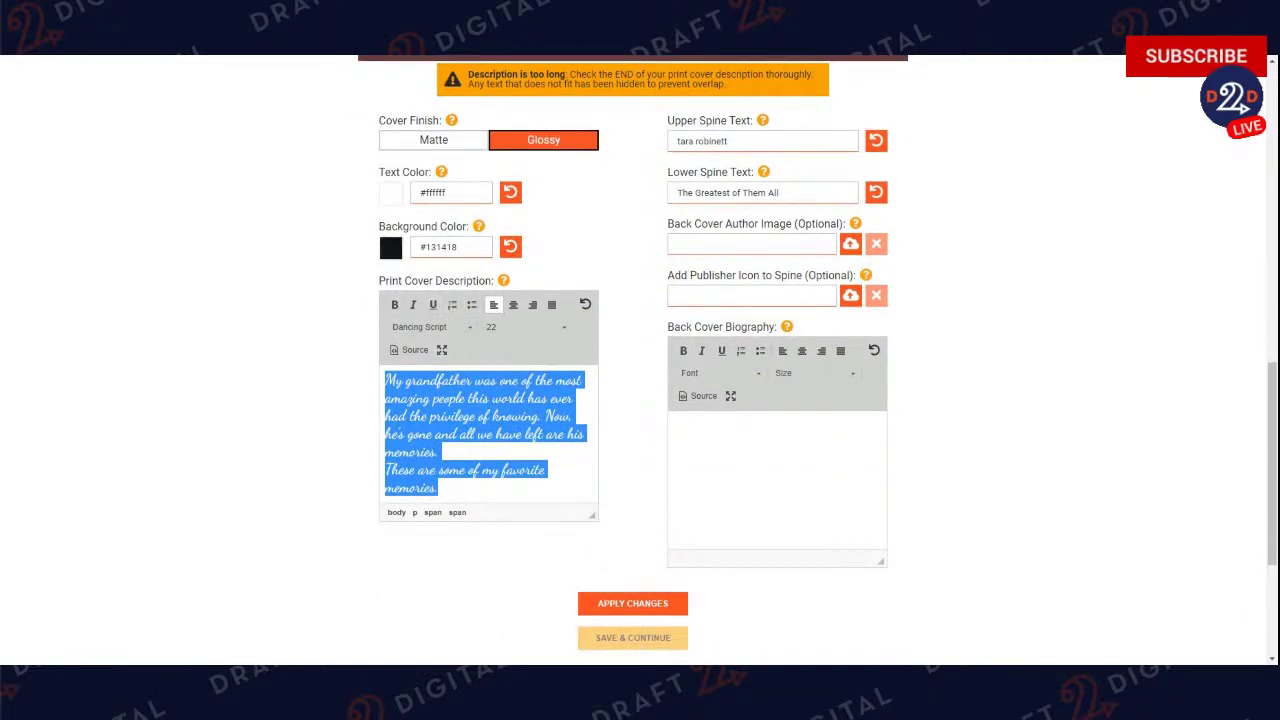
pyautogui.scroll(5, 440, 240)
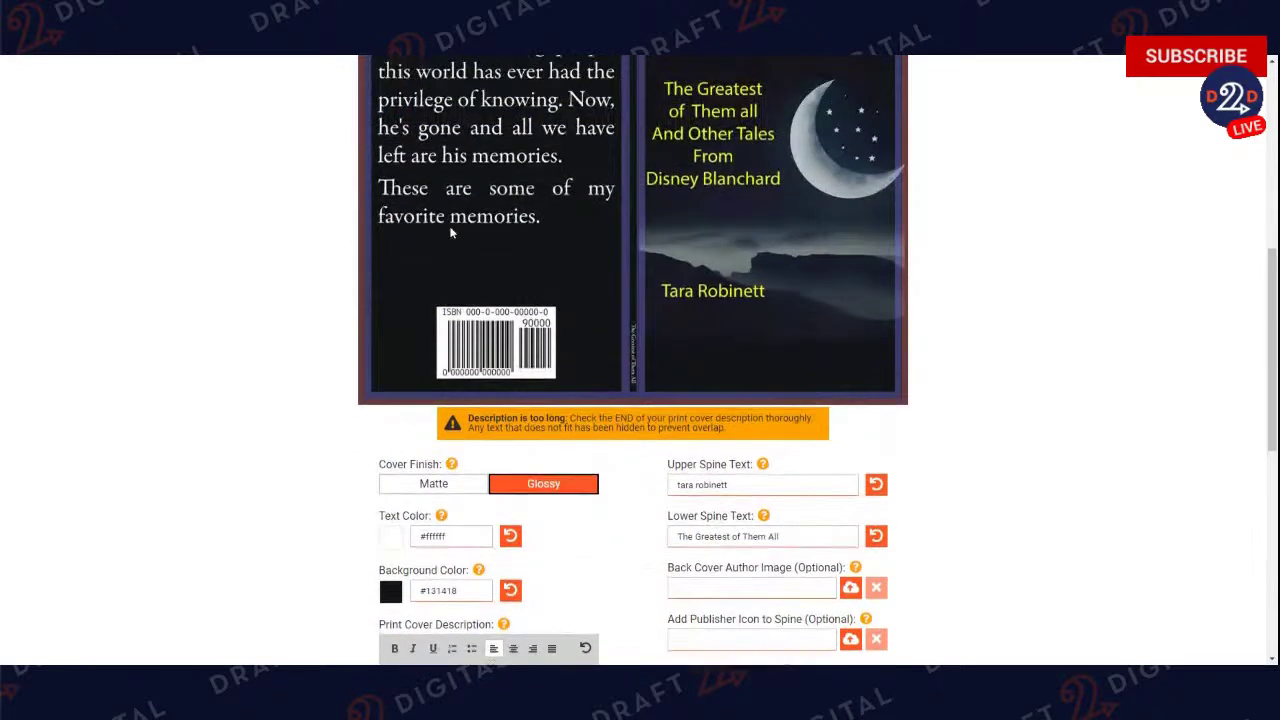
pyautogui.scroll(-1, 550, 188)
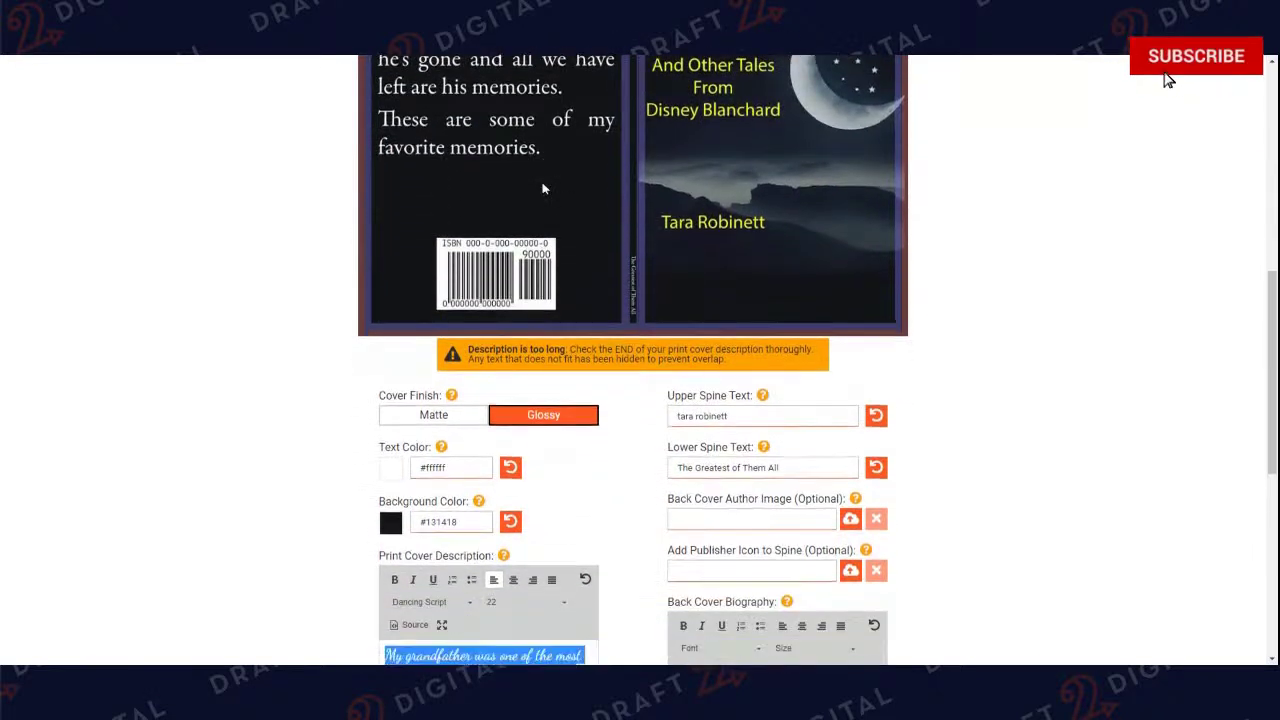
pyautogui.click(392, 471)
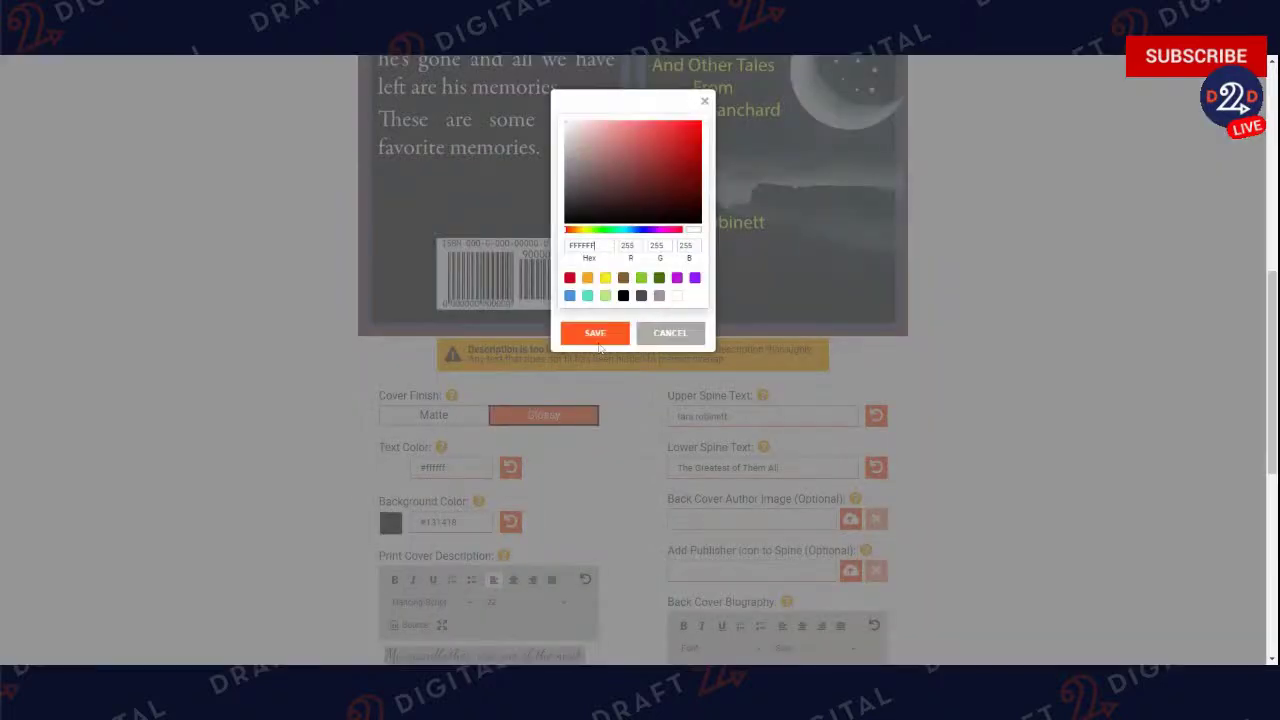
pyautogui.click(605, 278)
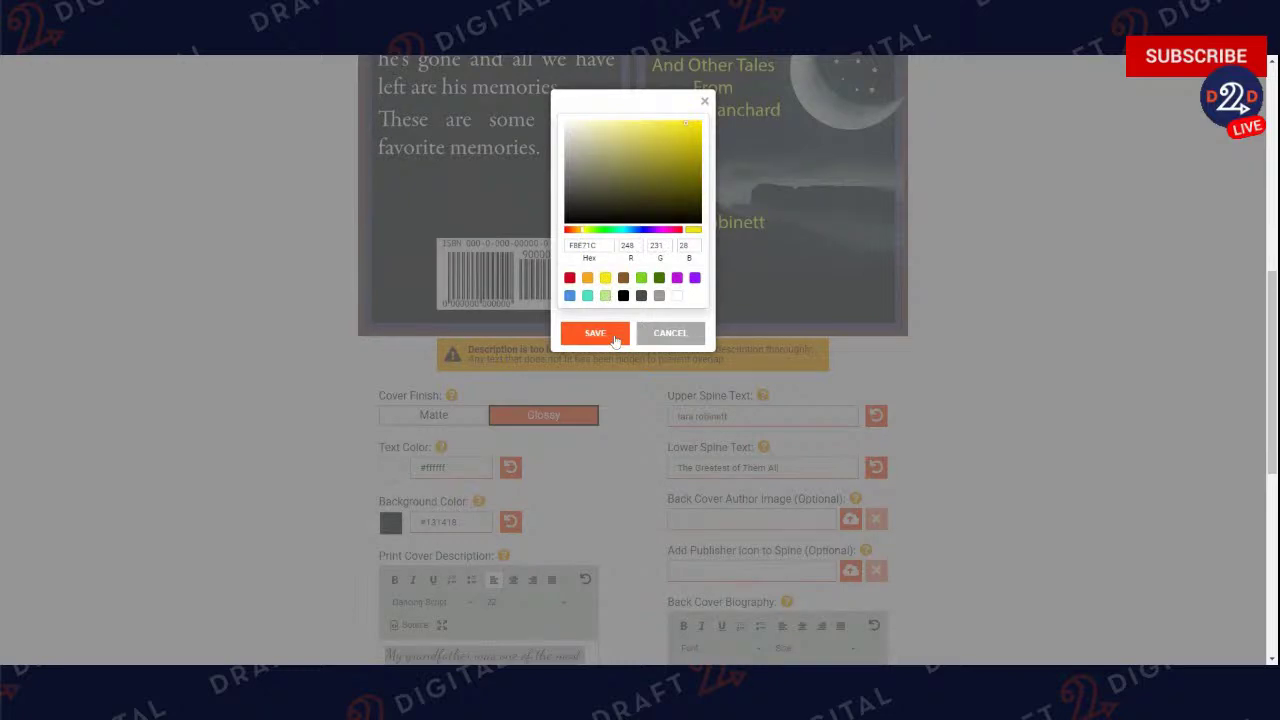
pyautogui.click(614, 337)
pyautogui.scroll(-3, 676, 254)
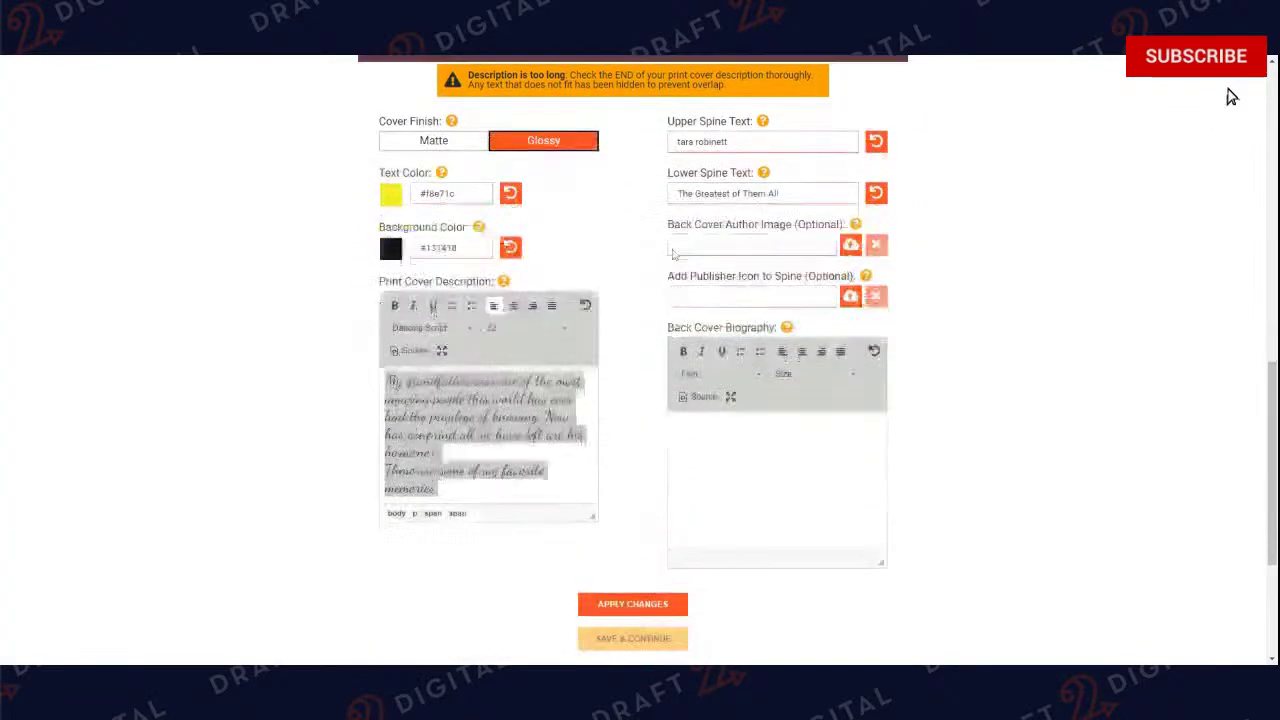
pyautogui.click(633, 534)
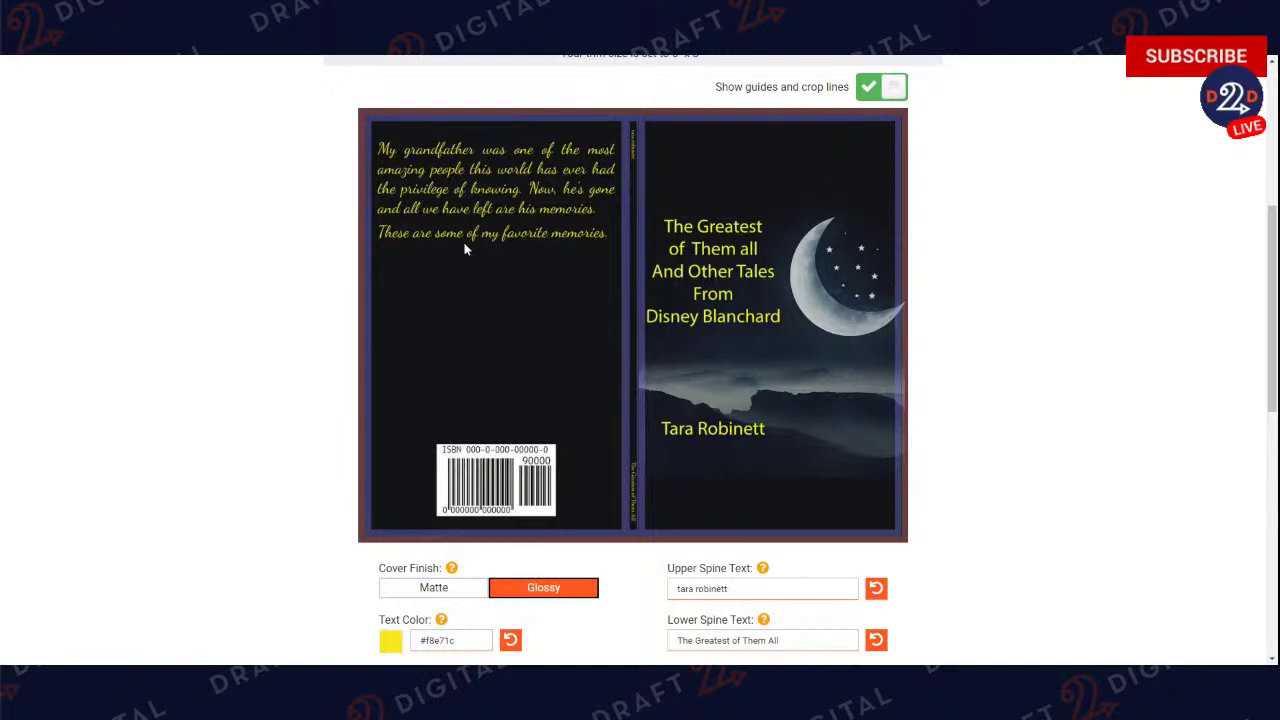
# Upload image.png as the back cover author image and Colophone.jpg as the publisher icon for the spine.
pyautogui.scroll(-3, 503, 223)
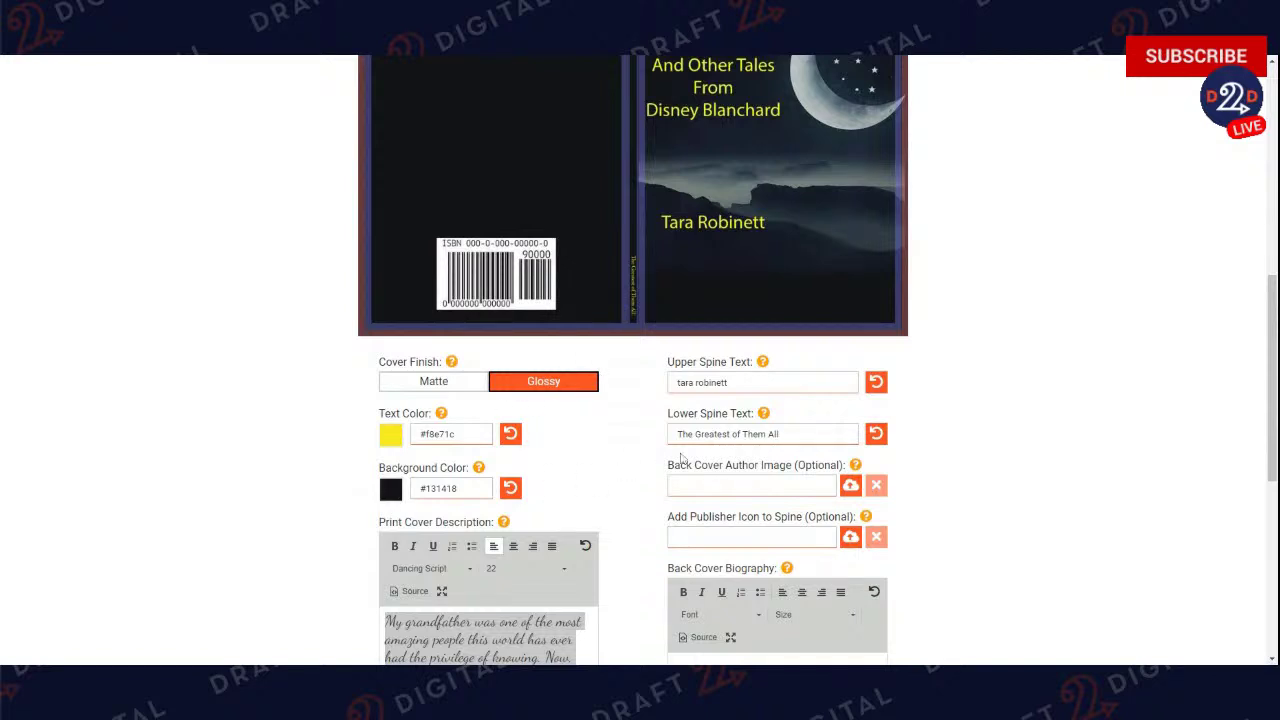
pyautogui.scroll(-1, 682, 458)
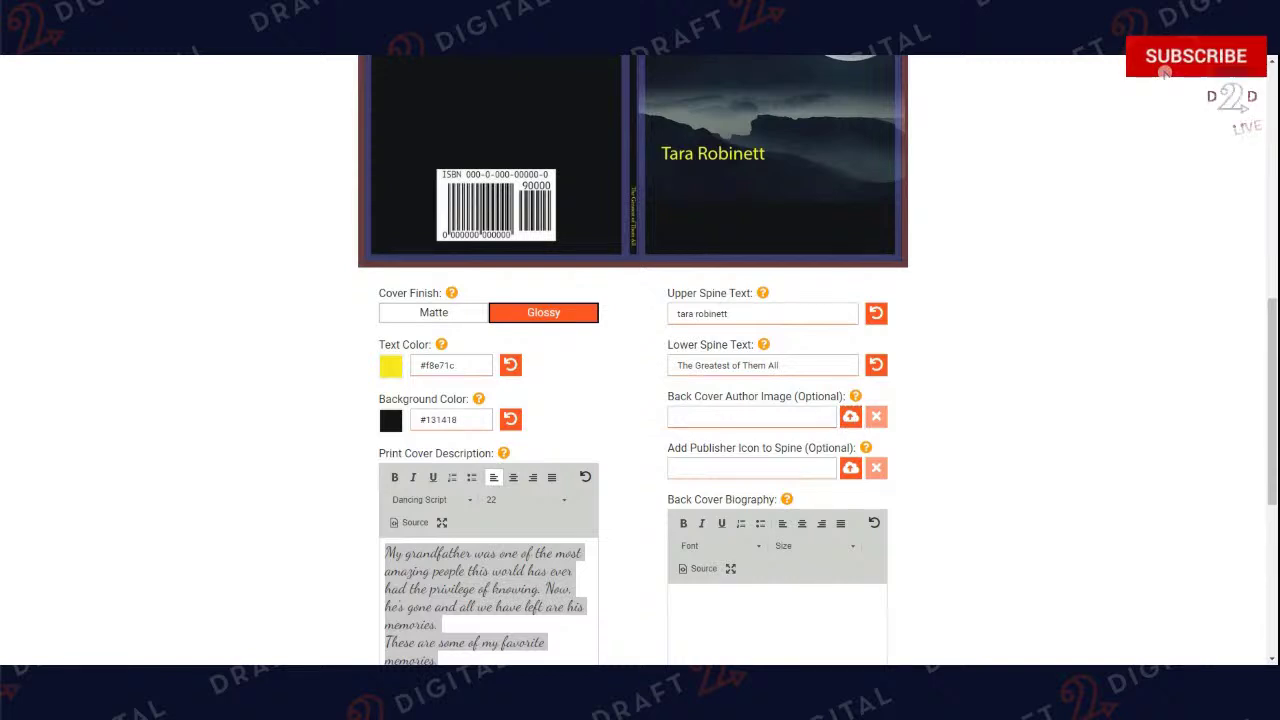
pyautogui.scroll(1, 547, 414)
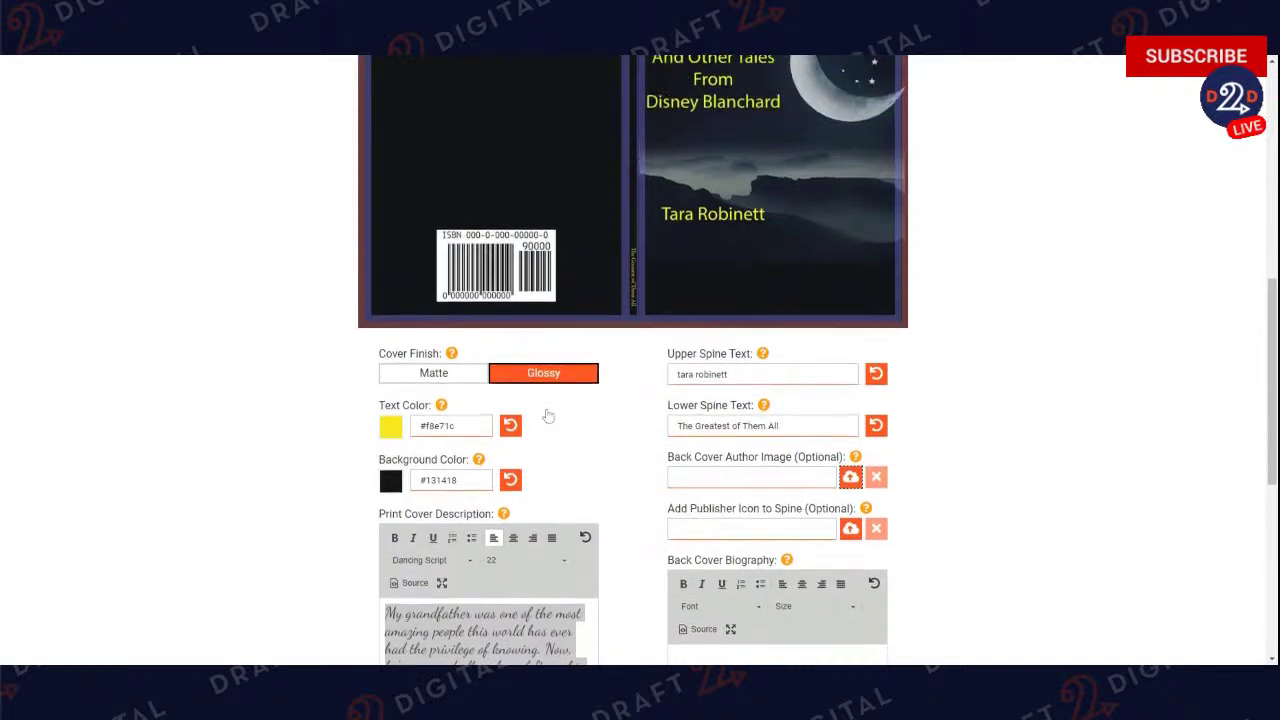
pyautogui.scroll(1, 548, 412)
pyautogui.scroll(-1, 726, 402)
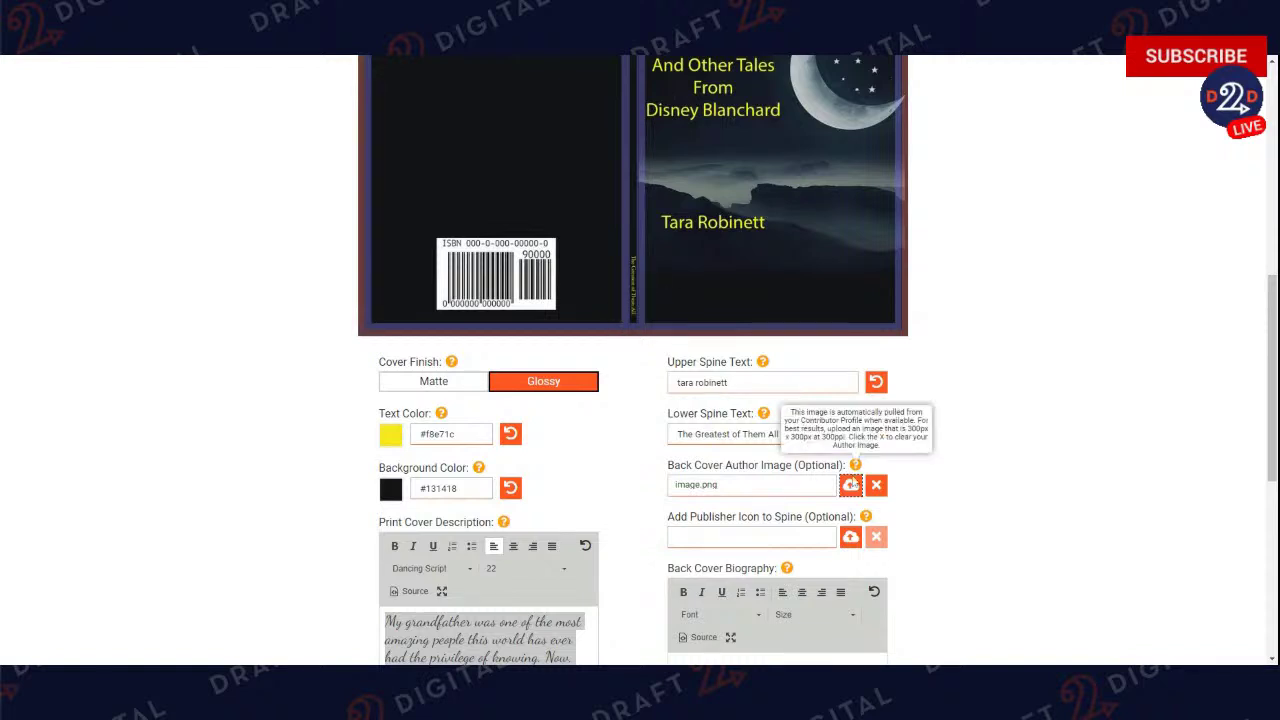
pyautogui.moveTo(866, 517)
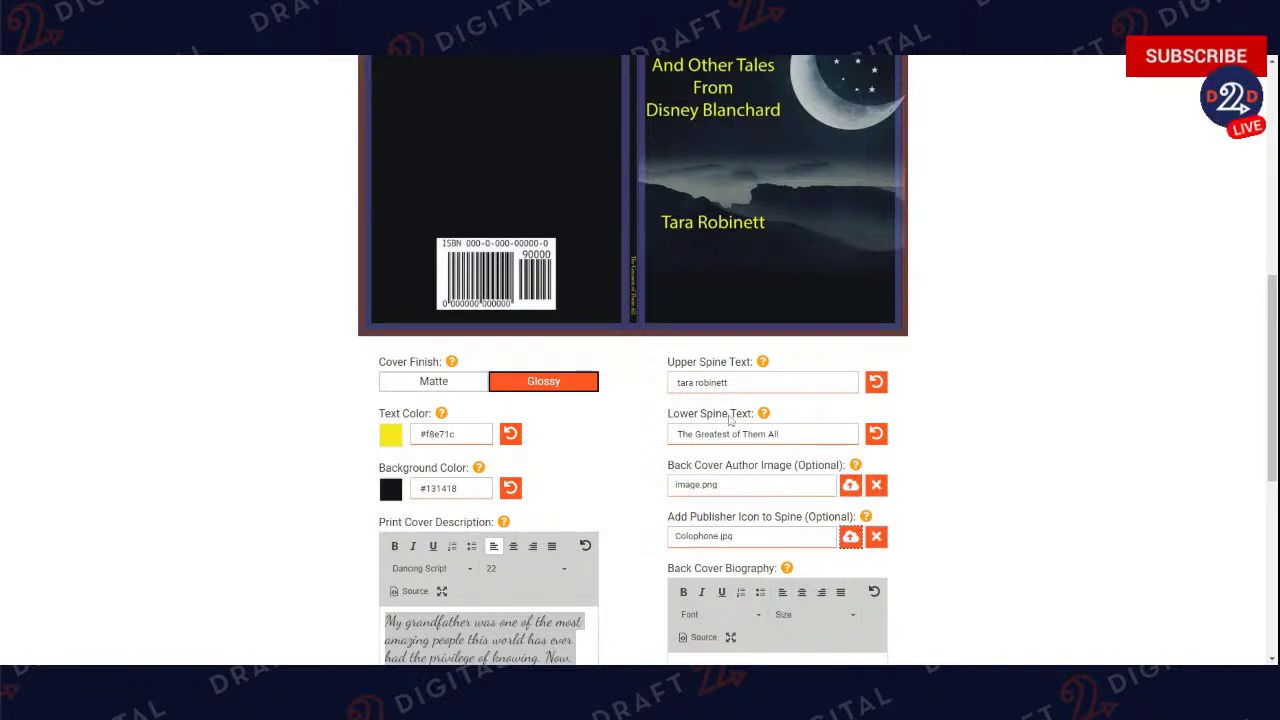
# Enter a one-sentence back cover biography saying the author loves her pets, and apply the changes to the cover preview.
pyautogui.scroll(-2, 935, 477)
pyautogui.scroll(-3, 935, 477)
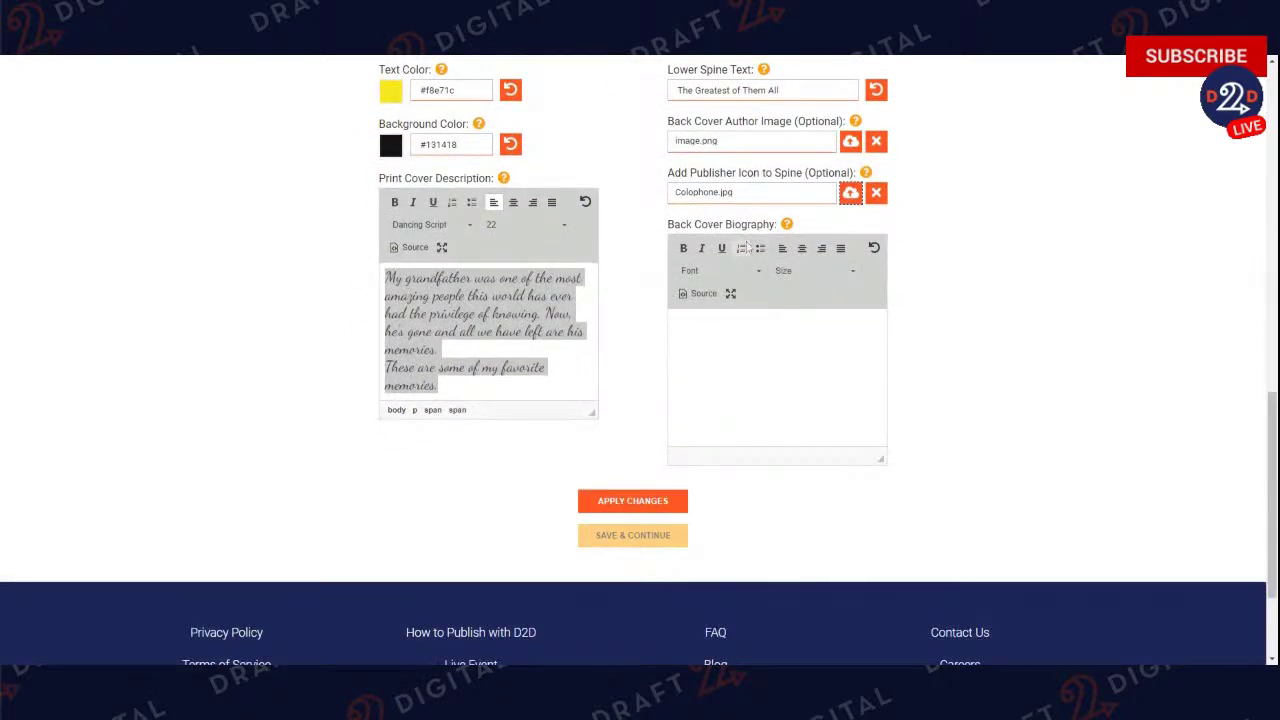
pyautogui.click(674, 320)
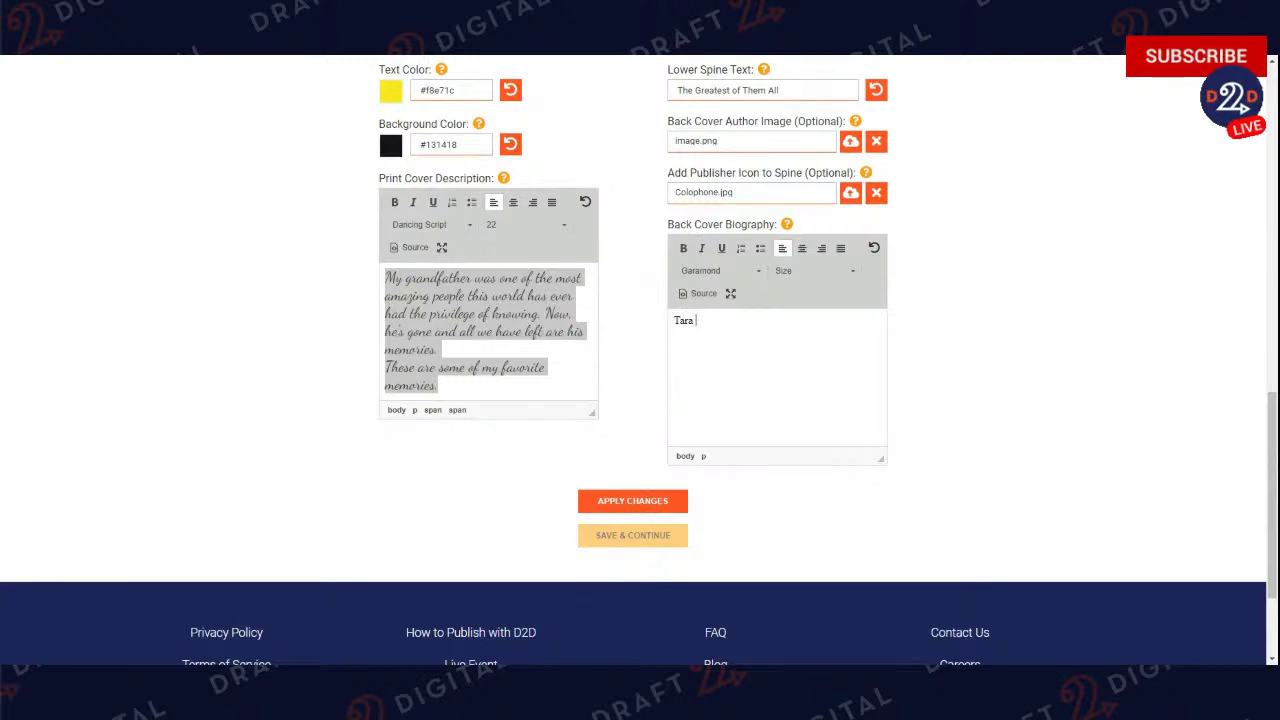
pyautogui.write('Tara loves her pets.')
pyautogui.hotkey('ctrl', 'a')
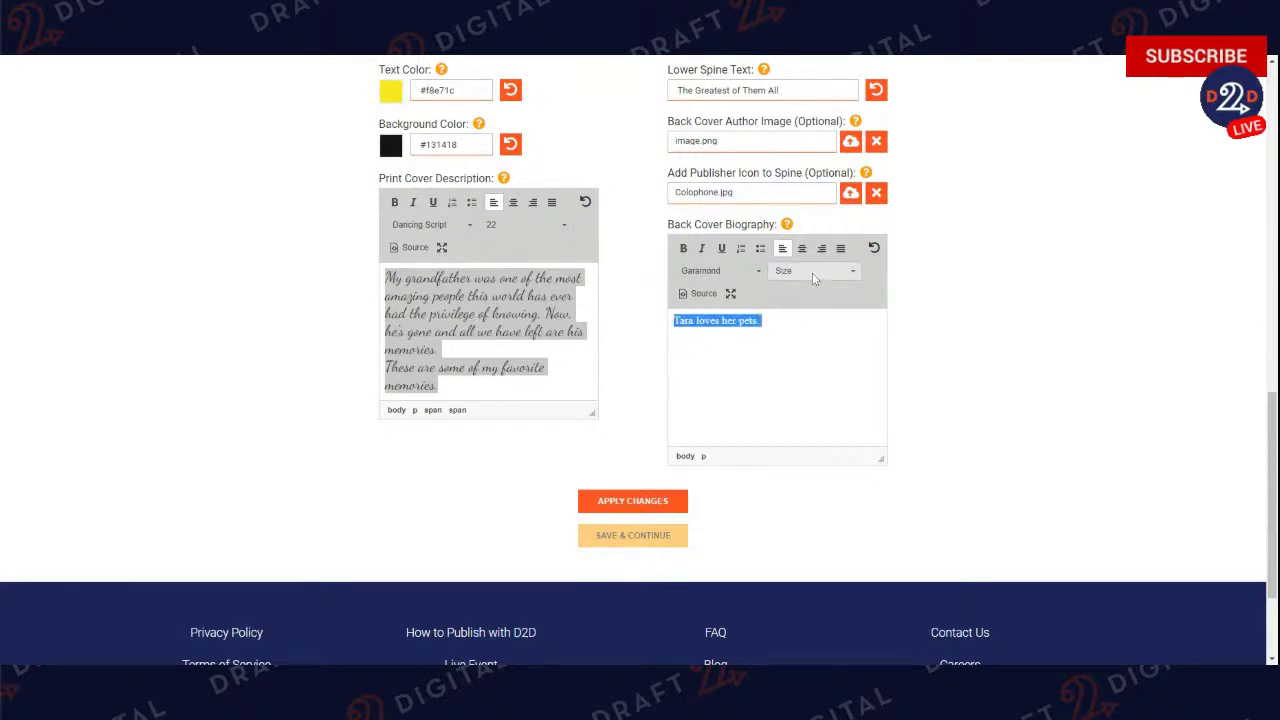
pyautogui.click(612, 503)
pyautogui.scroll(5, 674, 403)
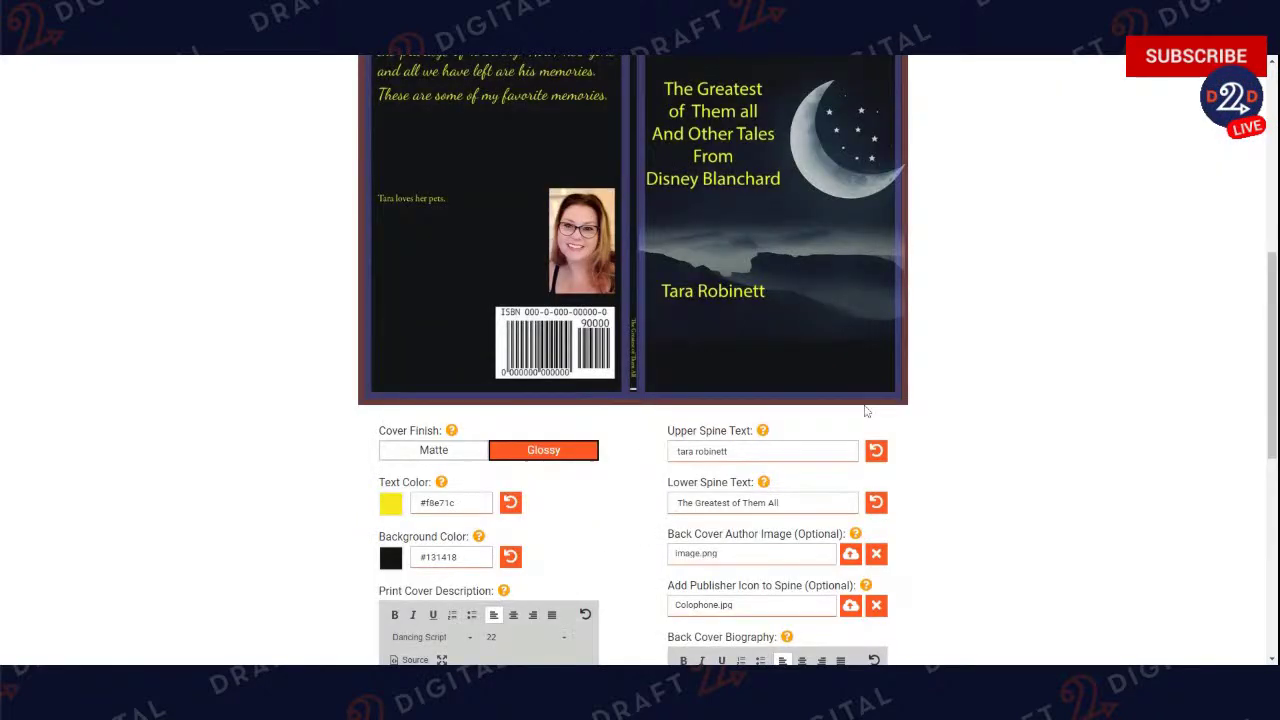
pyautogui.scroll(-1, 648, 240)
pyautogui.moveTo(672, 465); pyautogui.dragTo(773, 465)
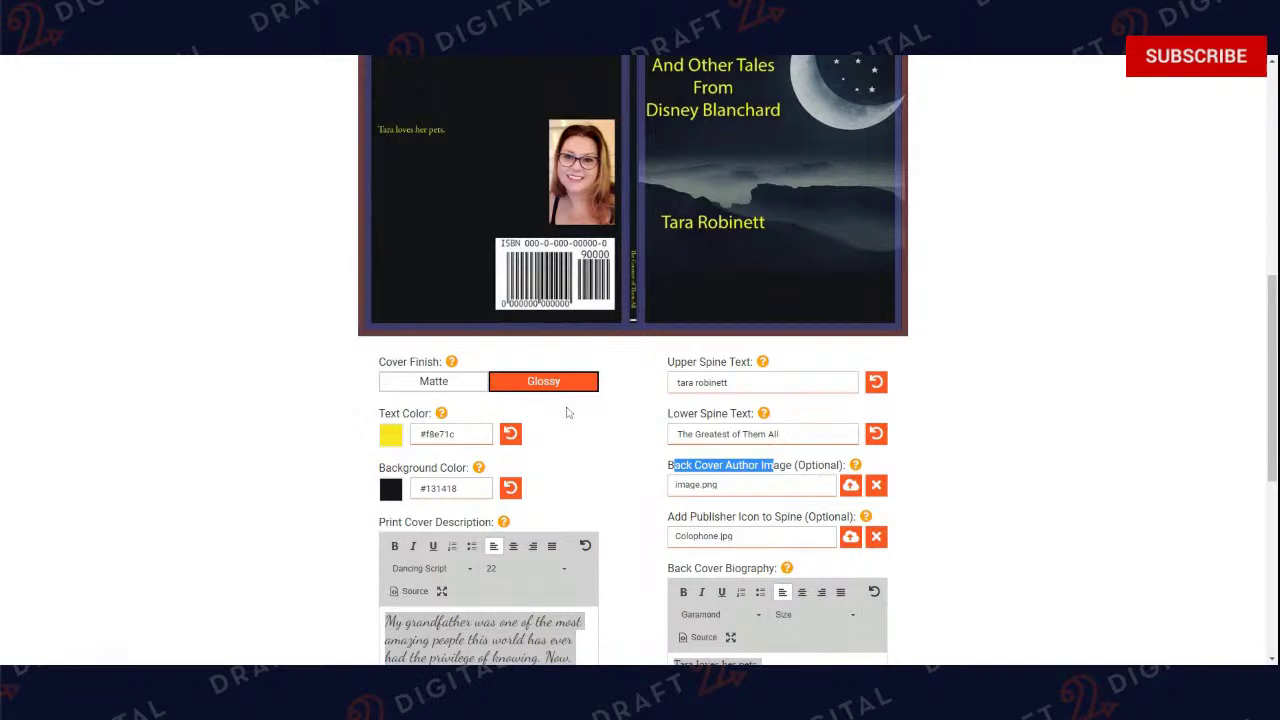
# Examine the back cover text, author image, spine text and publisher icon up close in the cover preview.
pyautogui.scroll(2, 647, 338)
pyautogui.hotkey('ctrl', '+')
pyautogui.hotkey('ctrl', '+')
pyautogui.hotkey('ctrl', '+')
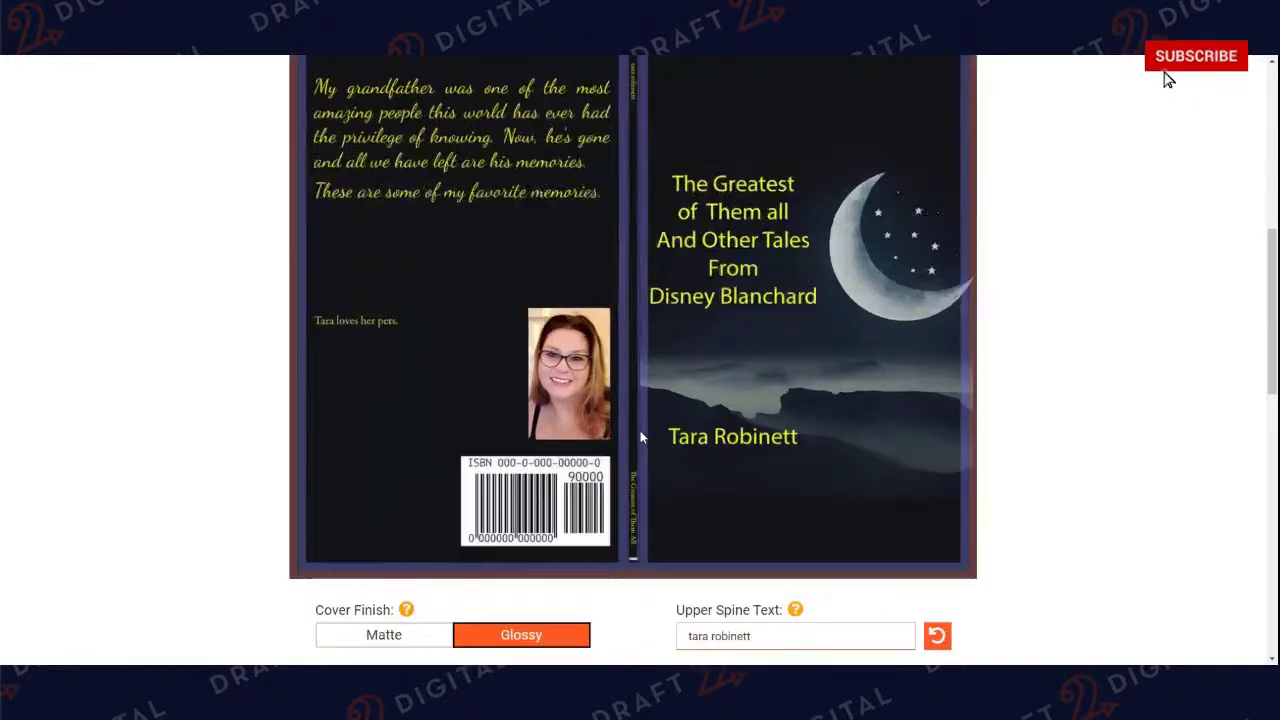
pyautogui.scroll(-3, 642, 437)
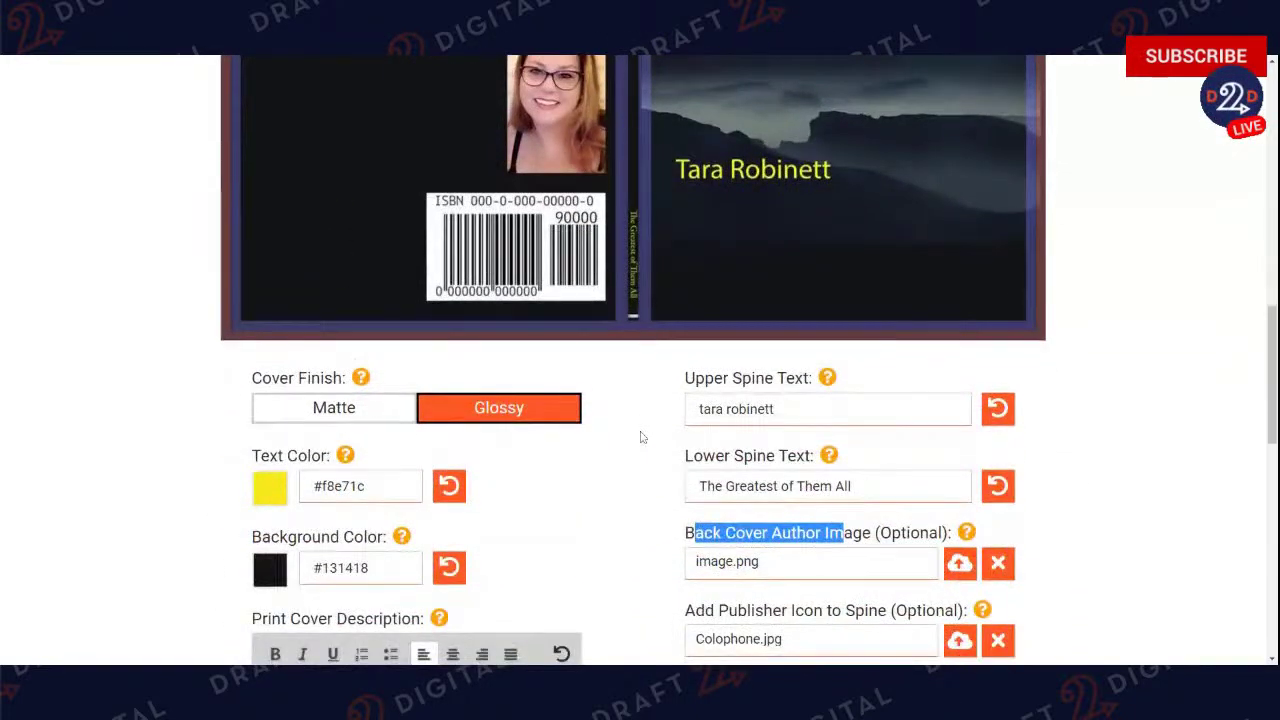
pyautogui.hotkey('ctrl', '+')
pyautogui.hotkey('ctrl', '+')
pyautogui.hotkey('ctrl', '+')
pyautogui.hotkey('ctrl', '+')
pyautogui.scroll(-1, 1063, 480)
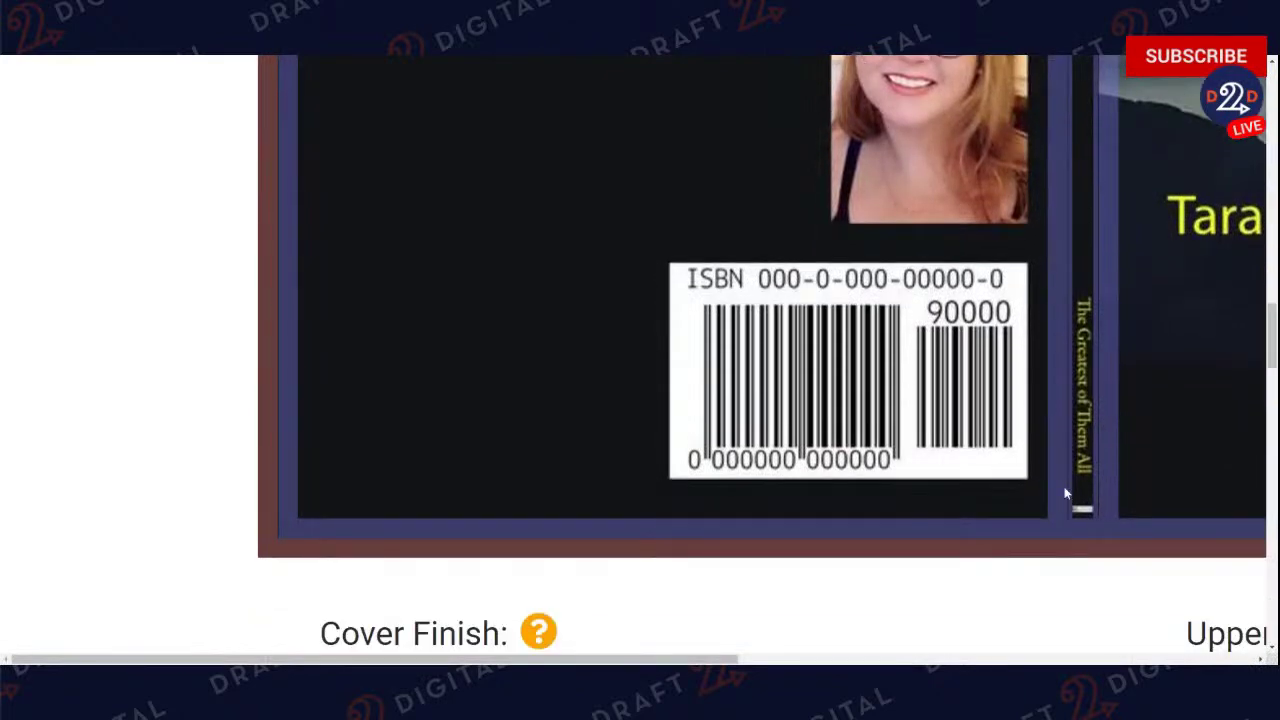
pyautogui.hotkey('ctrl', '-')
pyautogui.hotkey('ctrl', '-')
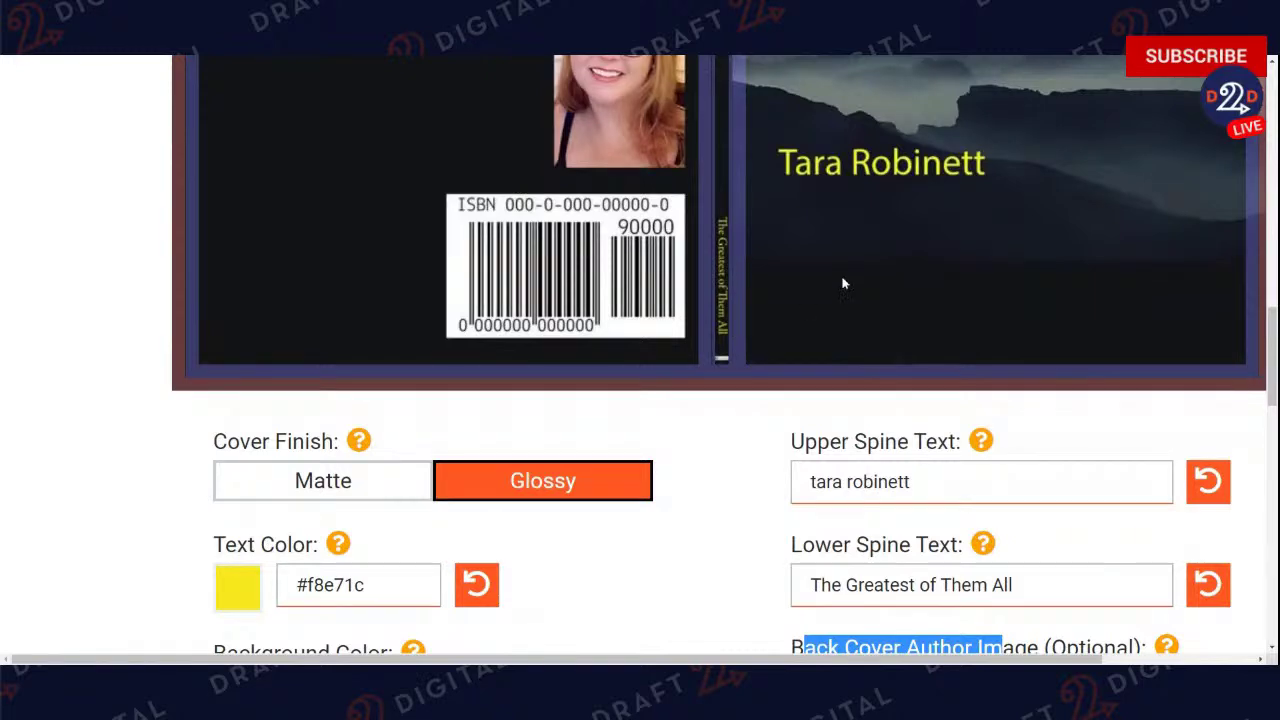
pyautogui.hotkey('ctrl', '-')
pyautogui.scroll(4, 845, 284)
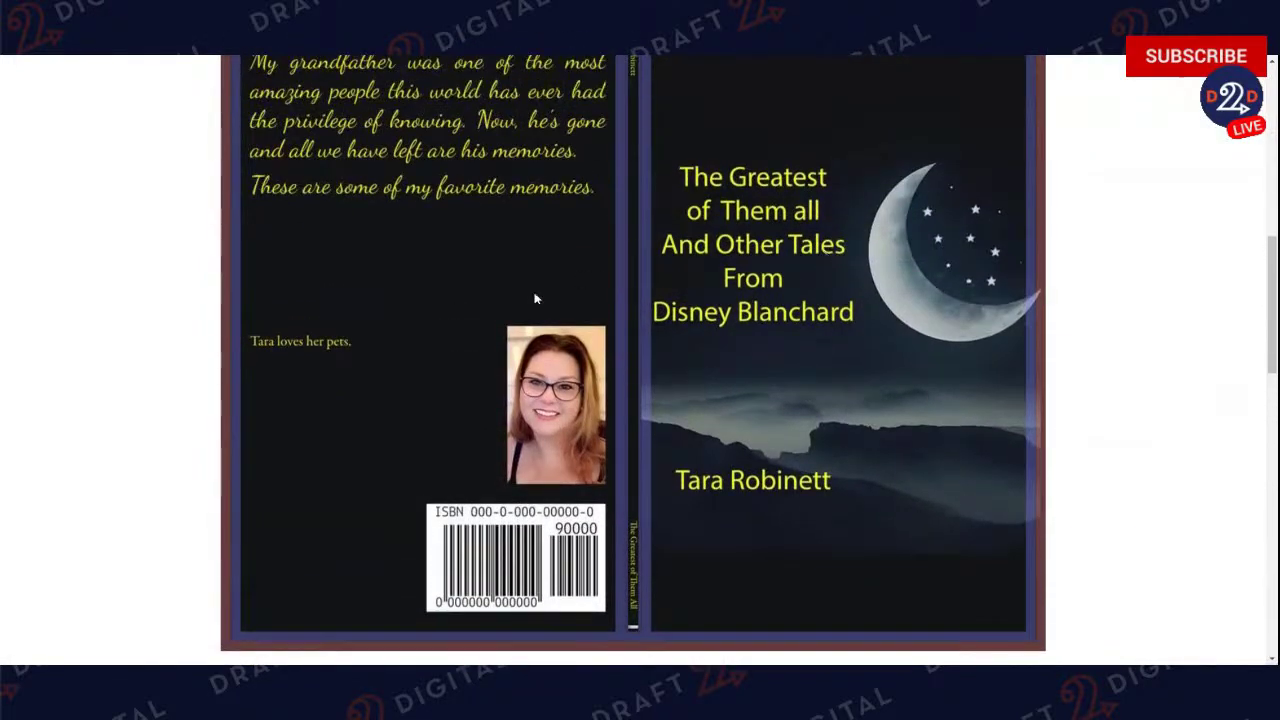
pyautogui.hotkey('ctrl', '-')
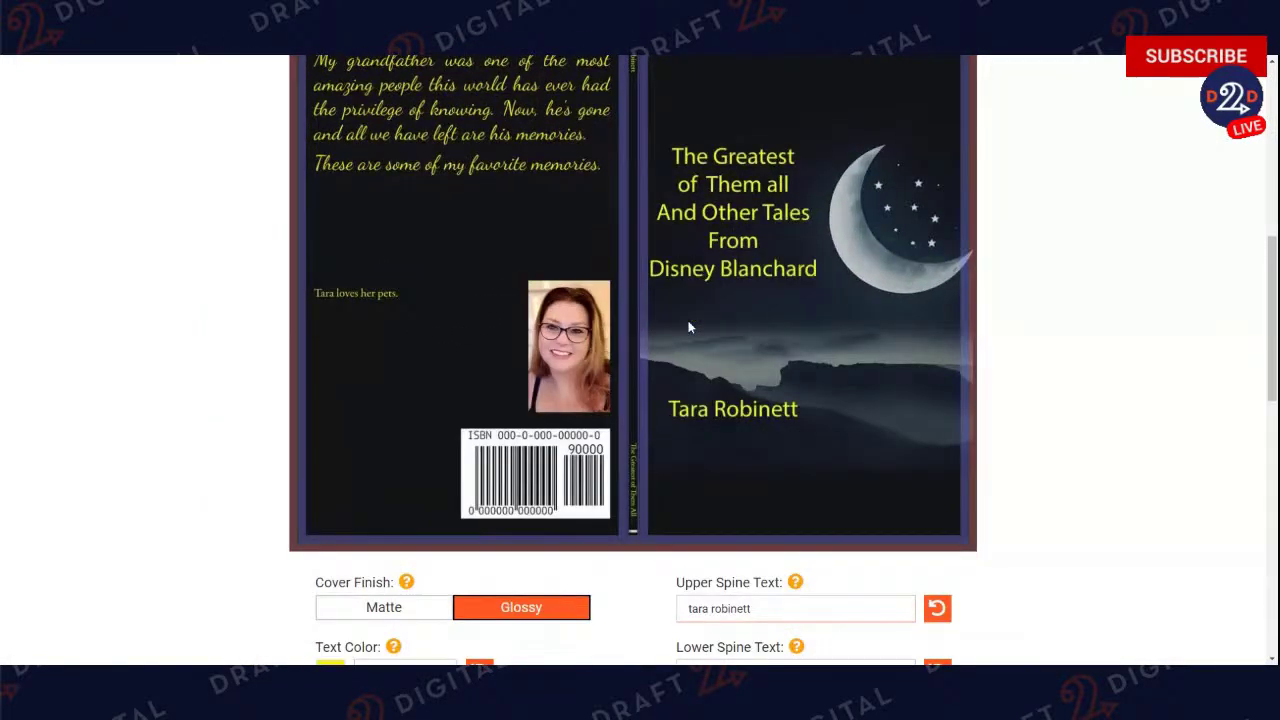
pyautogui.scroll(-4, 928, 363)
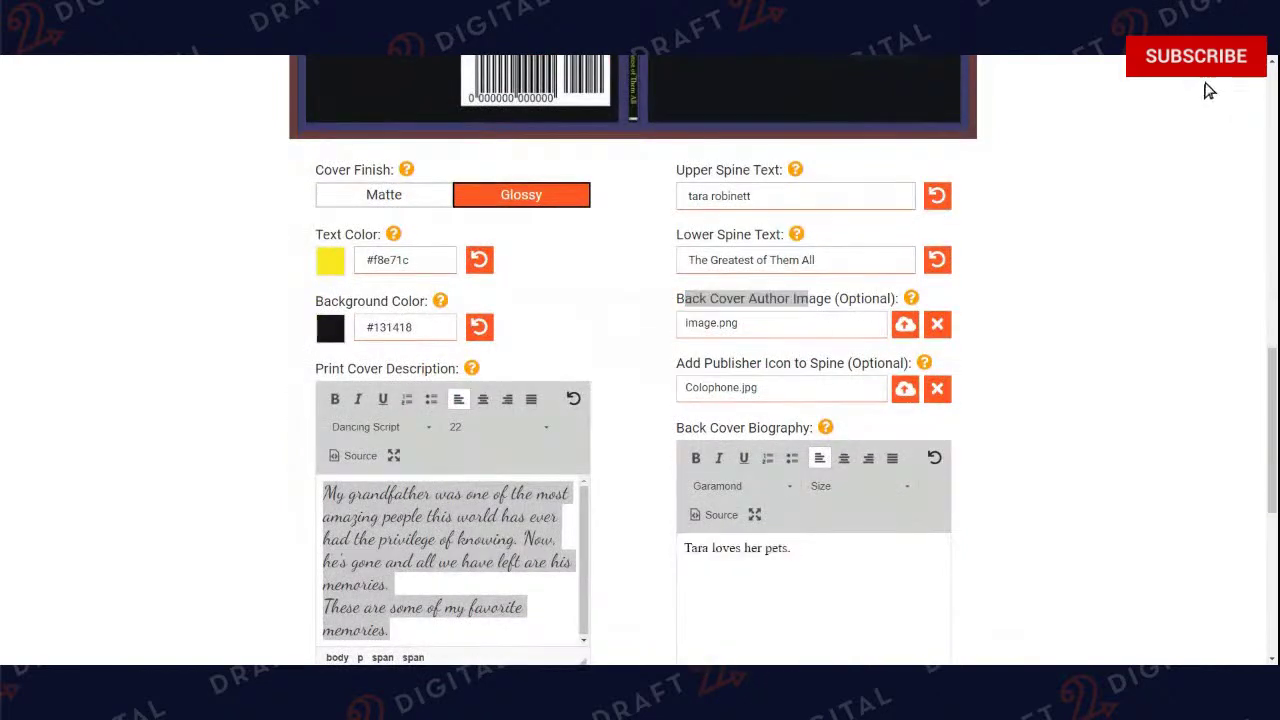
pyautogui.click(845, 486)
pyautogui.click(845, 486)
# Capitalize the author's first and last name in the upper spine text, and apply the changes to the cover preview.
pyautogui.scroll(5, 636, 143)
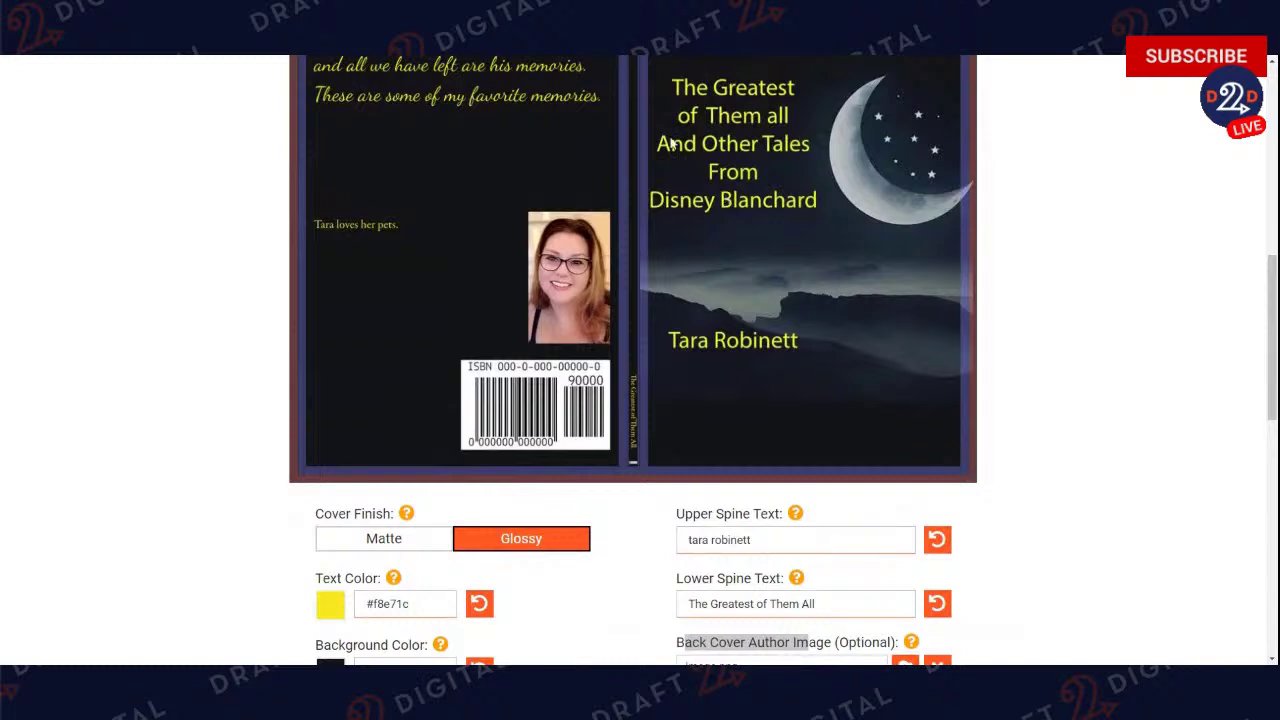
pyautogui.scroll(1, 636, 143)
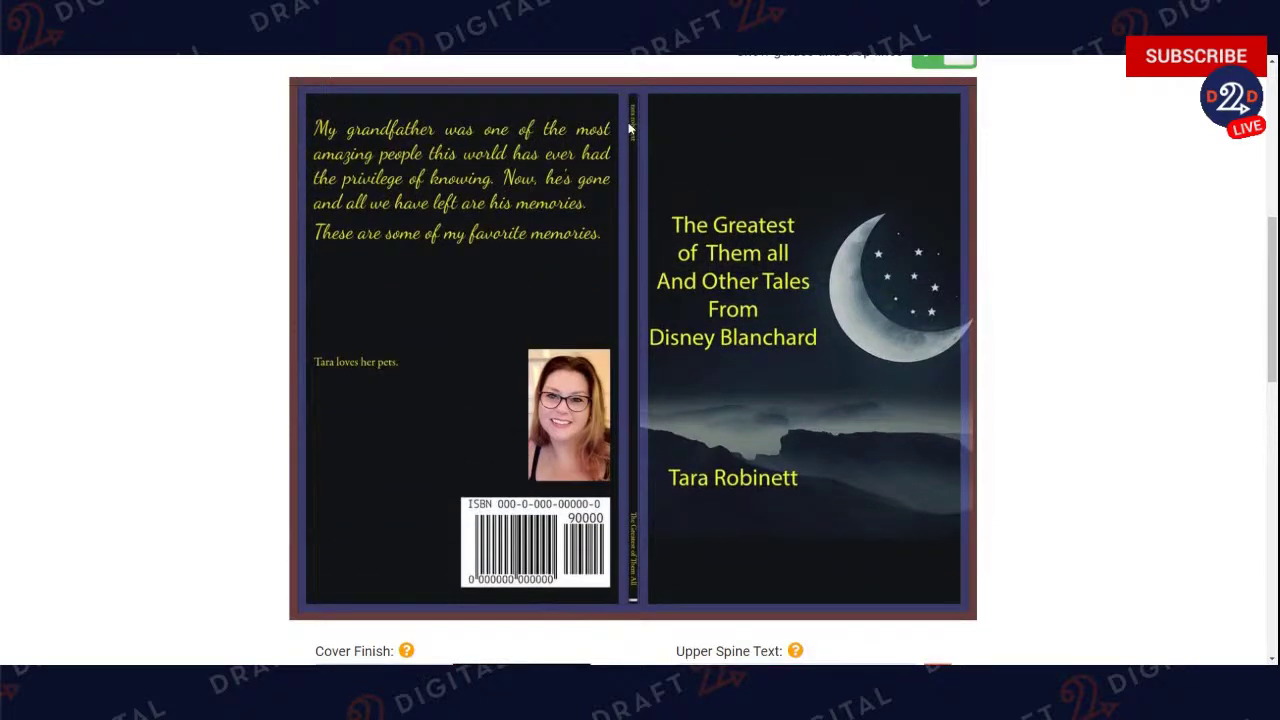
pyautogui.scroll(-3, 717, 288)
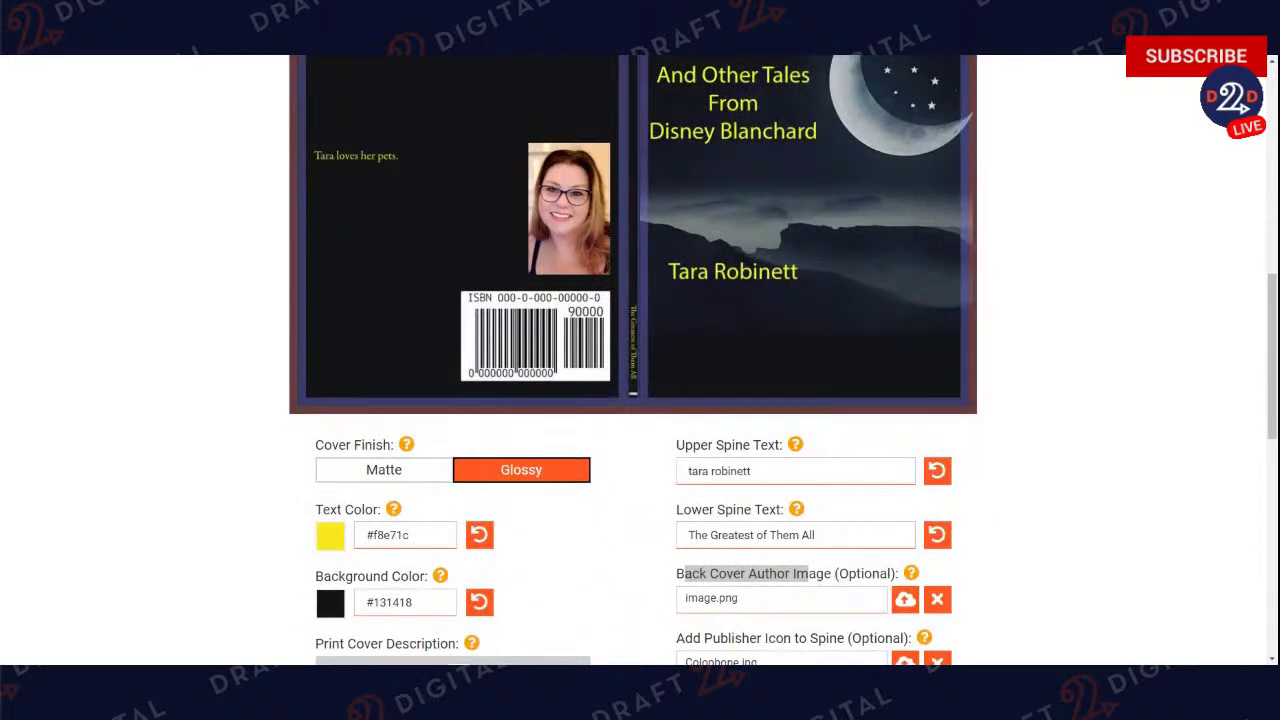
pyautogui.moveTo(688, 471); pyautogui.dragTo(700, 471)
pyautogui.write('Tara ')
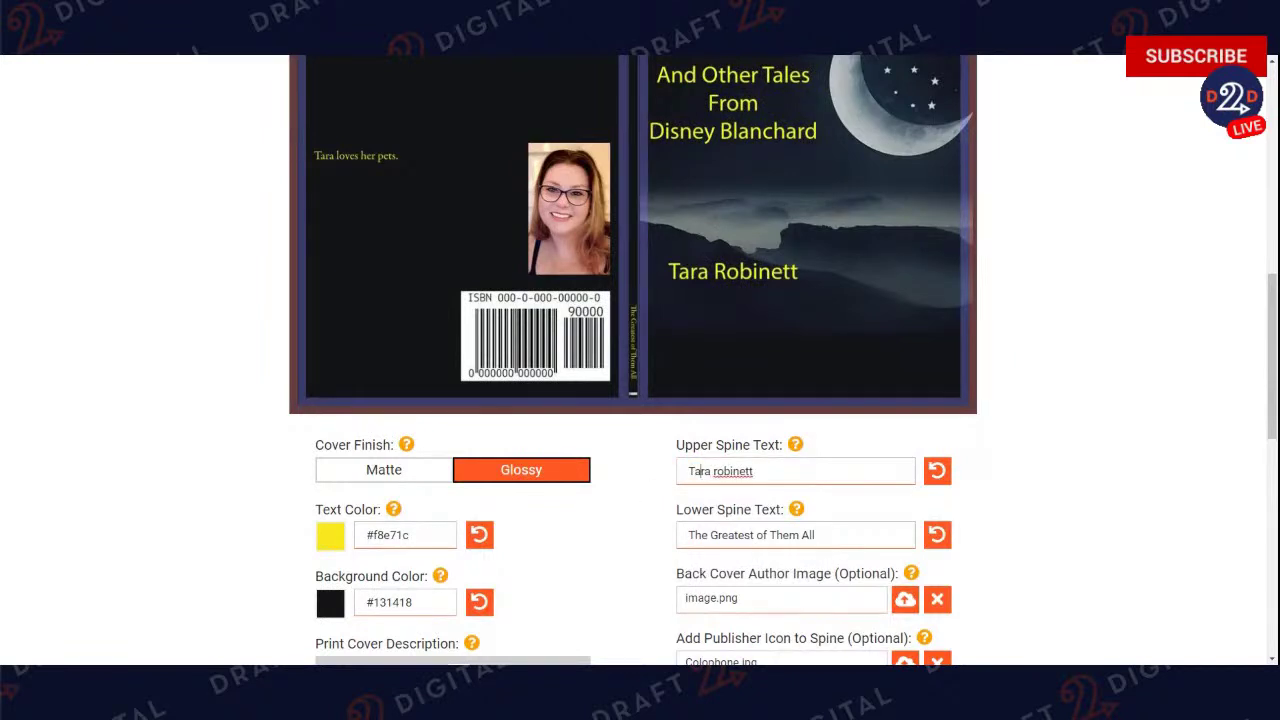
pyautogui.write('R')
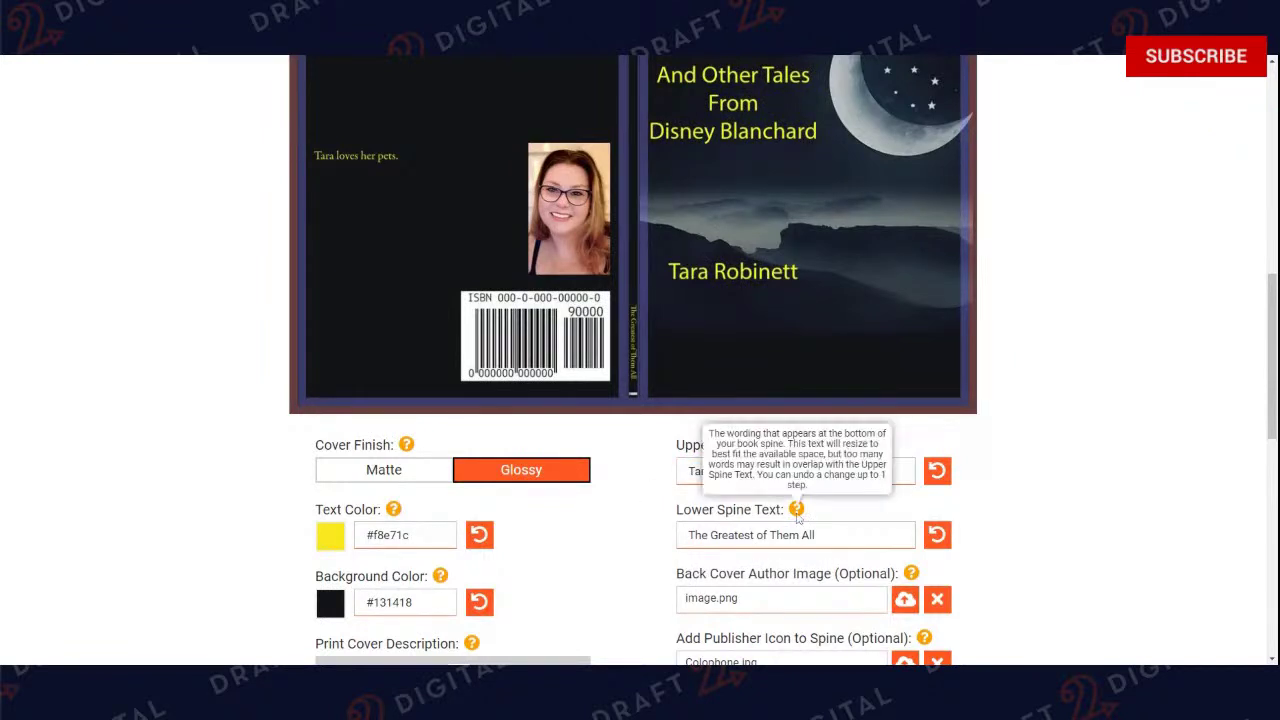
pyautogui.scroll(-3, 823, 447)
pyautogui.scroll(-3, 823, 447)
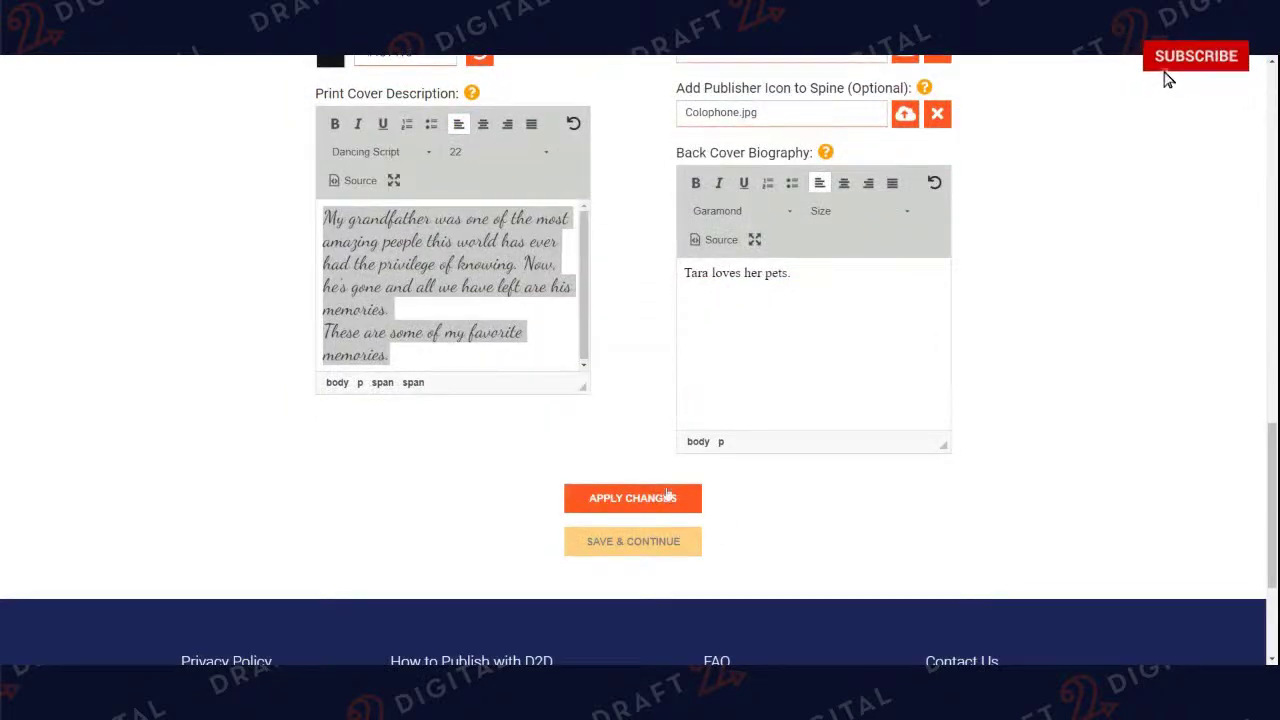
pyautogui.scroll(-3, 734, 218)
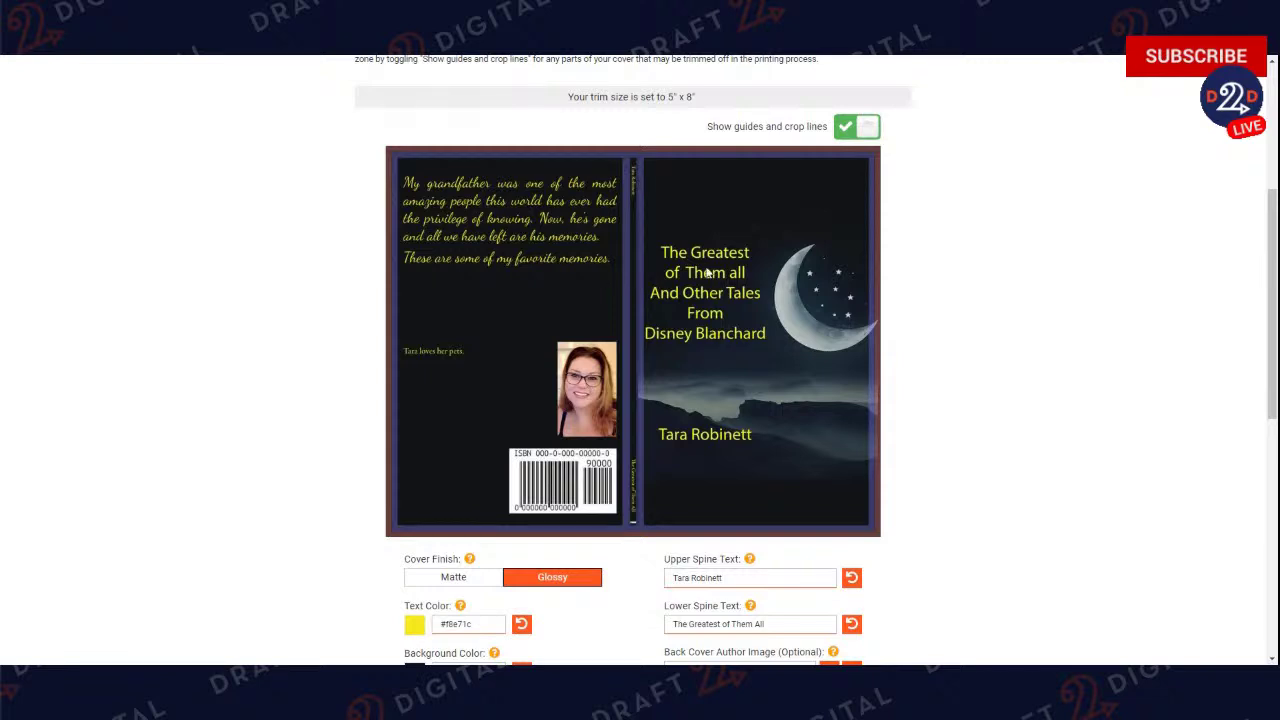
# Review the updated cover preview and settings, and the option to upload a custom print wraparound cover.
pyautogui.scroll(-3, 706, 272)
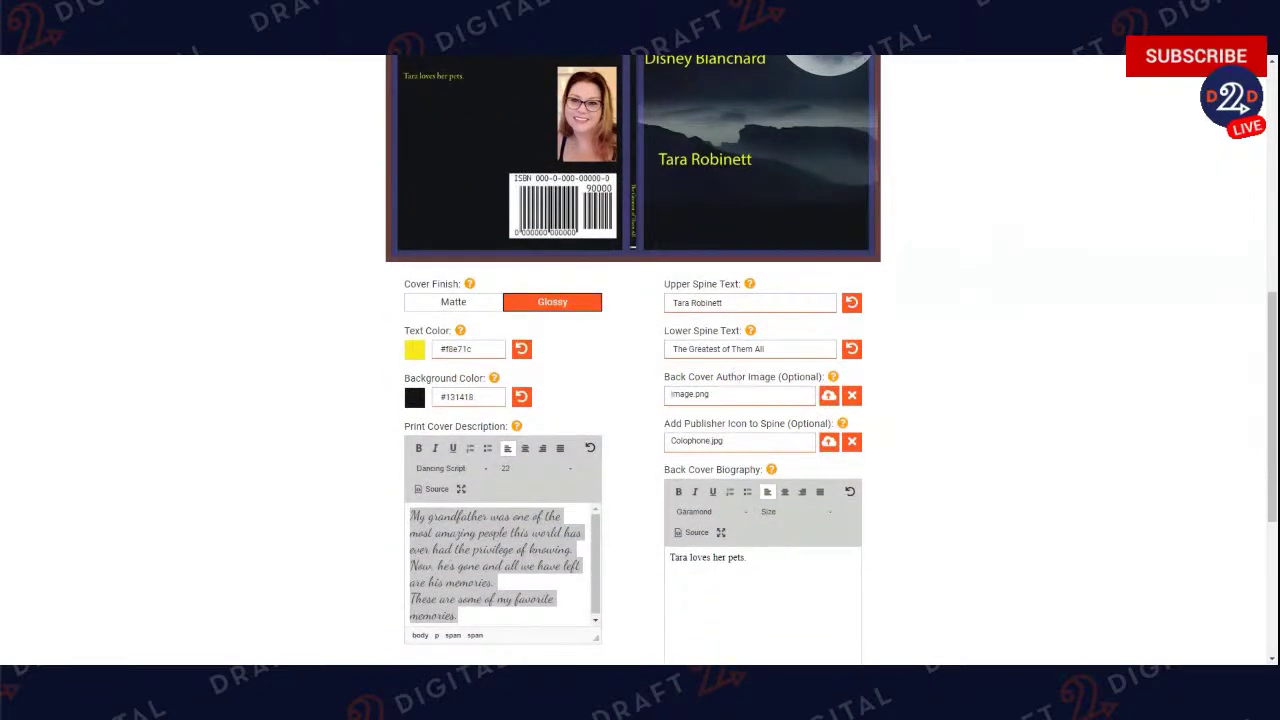
pyautogui.scroll(-2, 745, 370)
pyautogui.scroll(3, 617, 473)
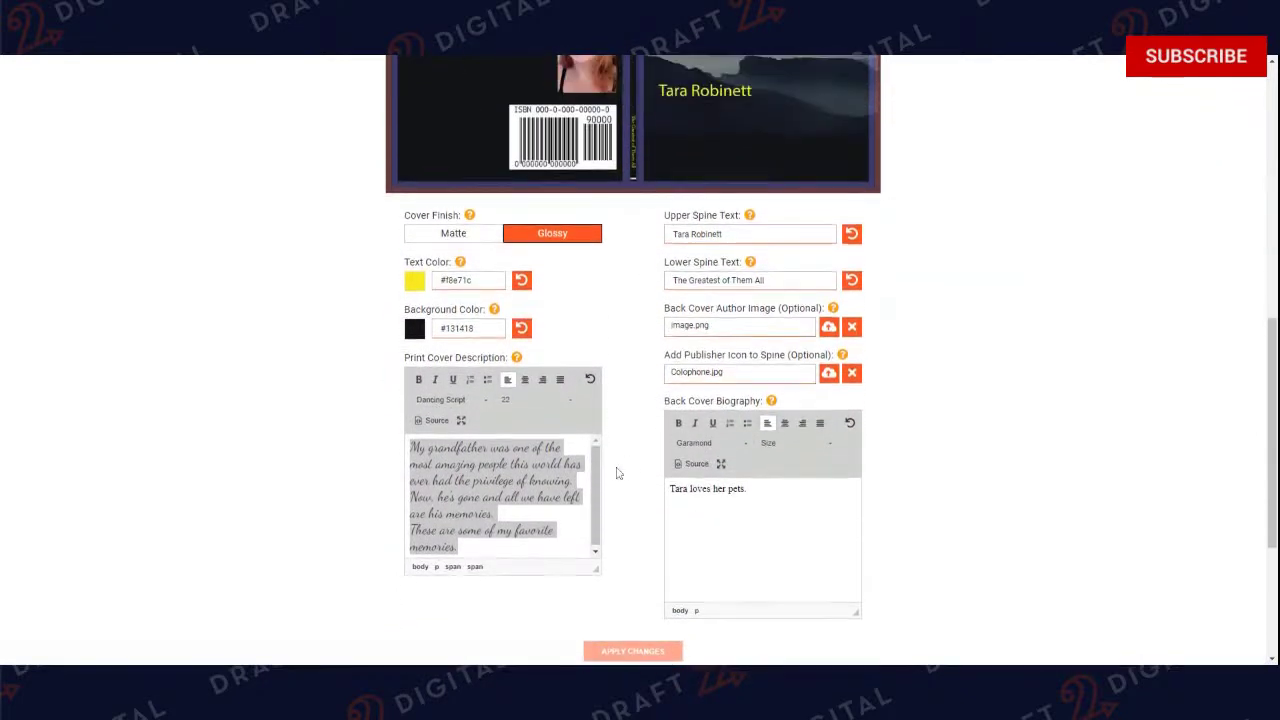
pyautogui.scroll(1, 450, 285)
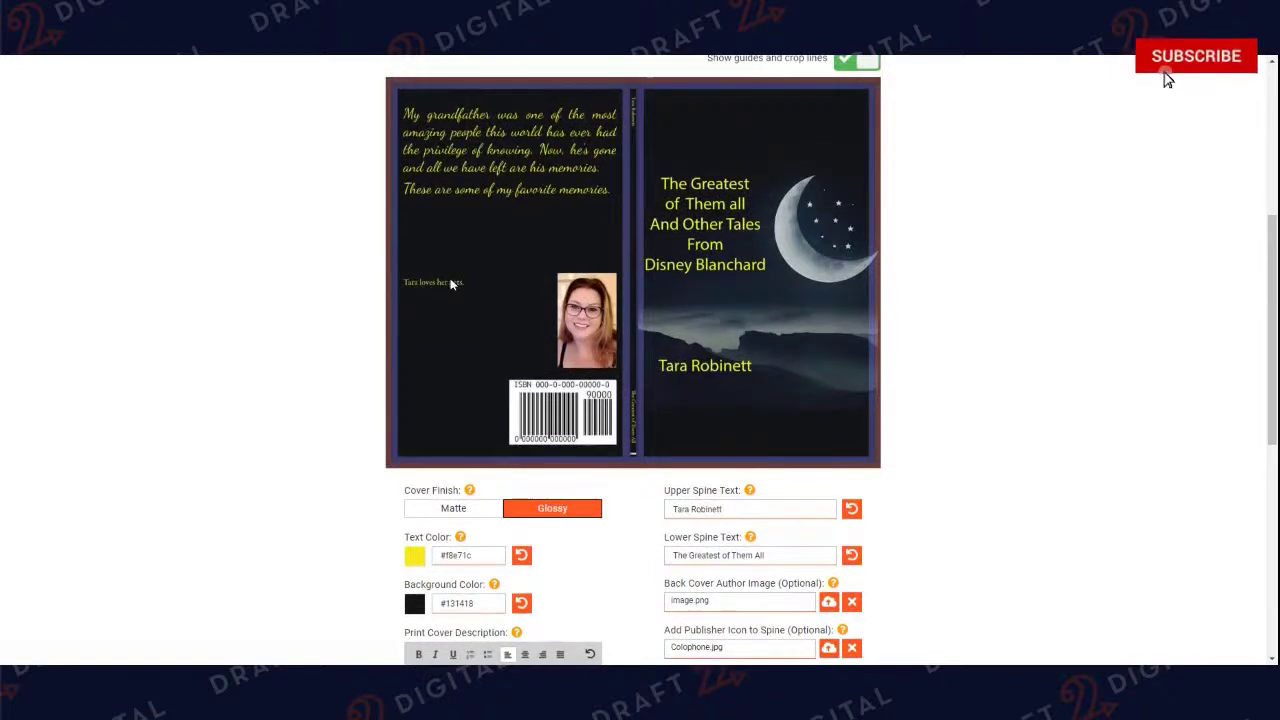
pyautogui.scroll(2, 450, 285)
pyautogui.scroll(3, 450, 285)
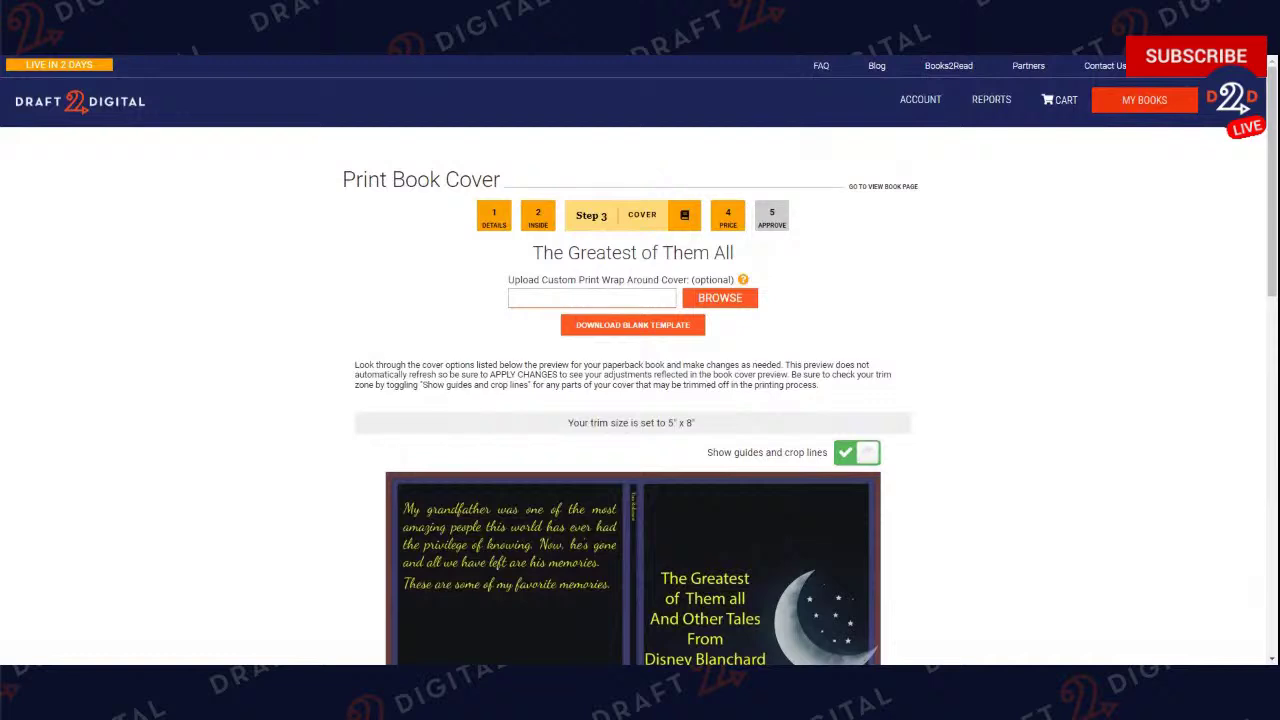
pyautogui.moveTo(528, 280); pyautogui.dragTo(636, 280)
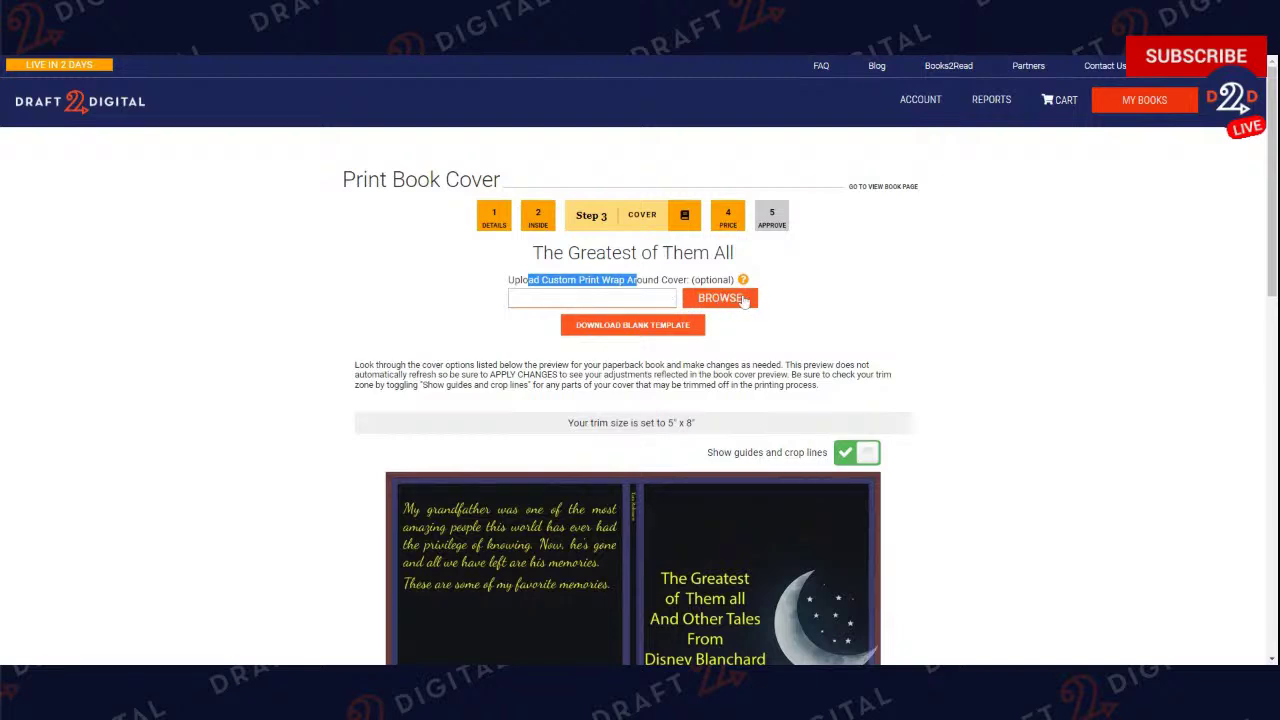
pyautogui.click(1164, 71)
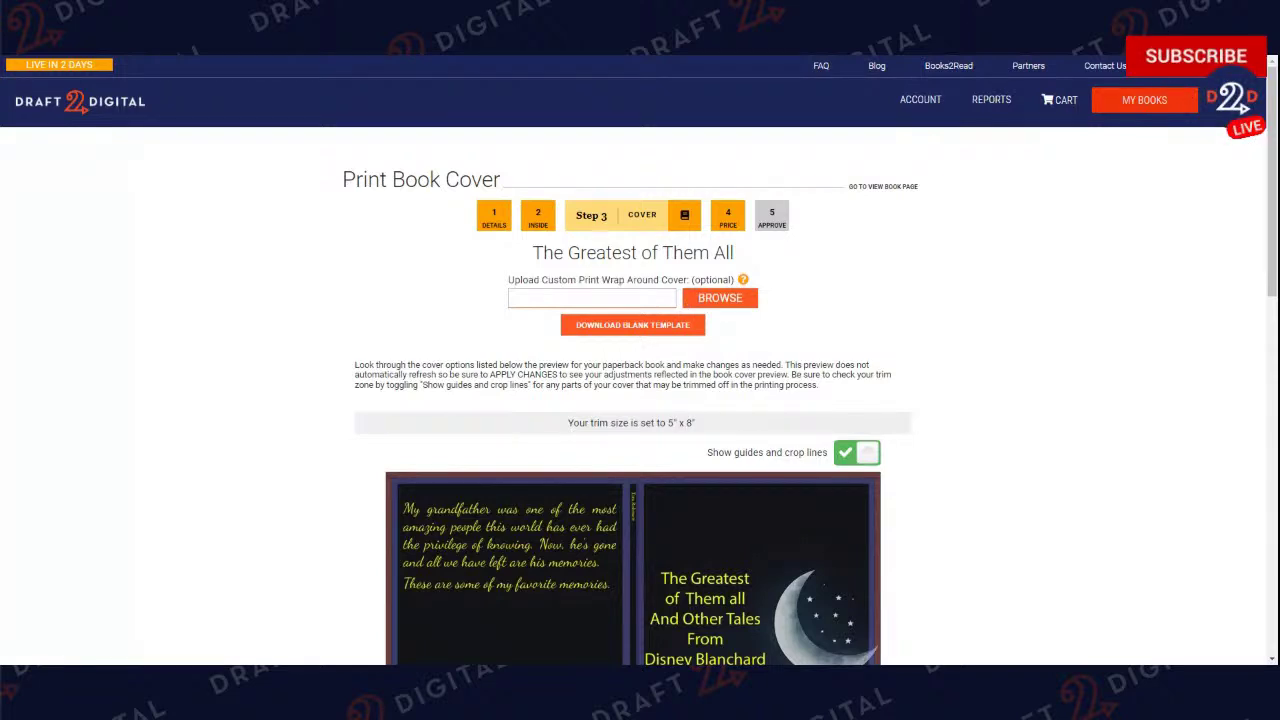
pyautogui.moveTo(742, 279)
pyautogui.scroll(-2, 755, 370)
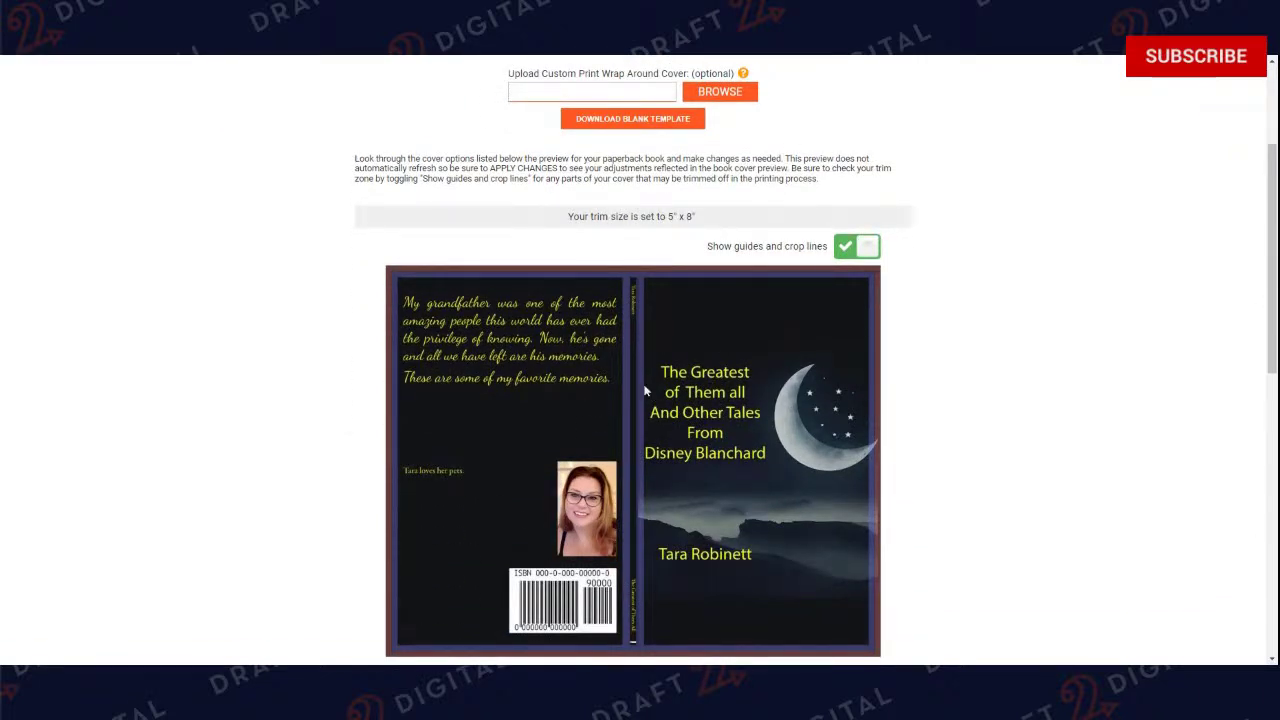
pyautogui.scroll(1, 615, 392)
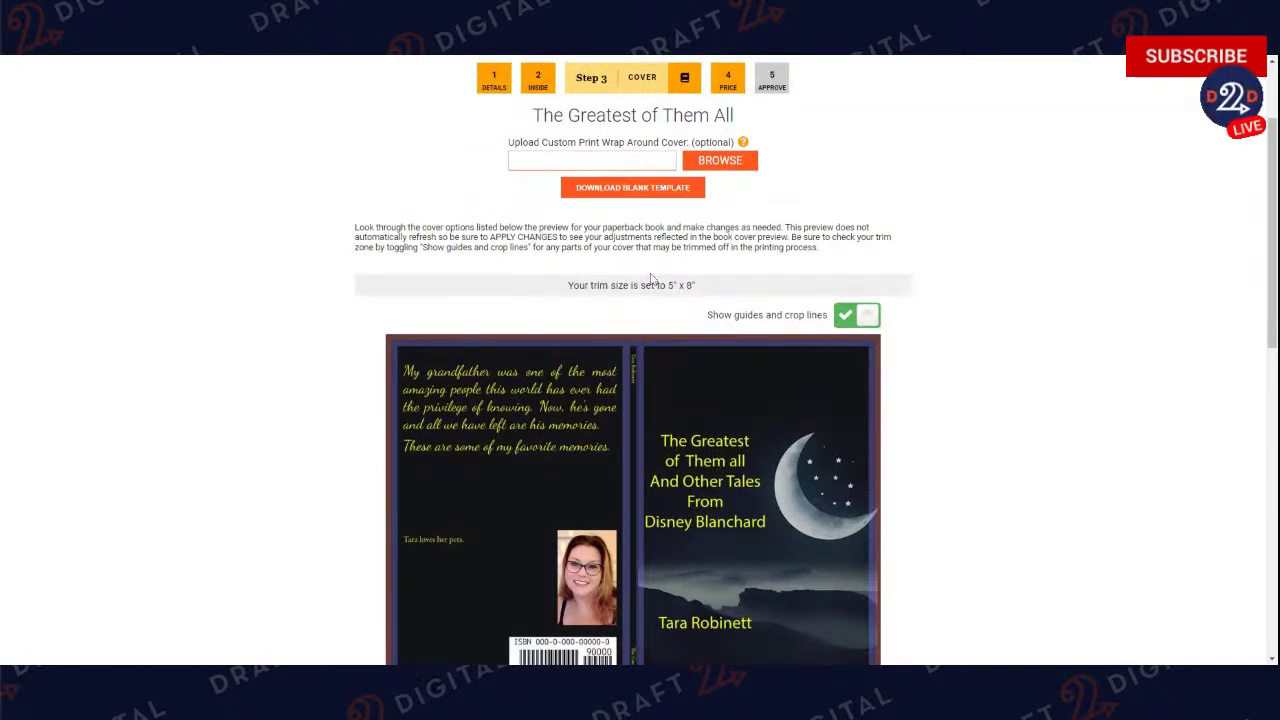
# Save the print cover and continue to the Price step.
pyautogui.scroll(-10, 650, 279)
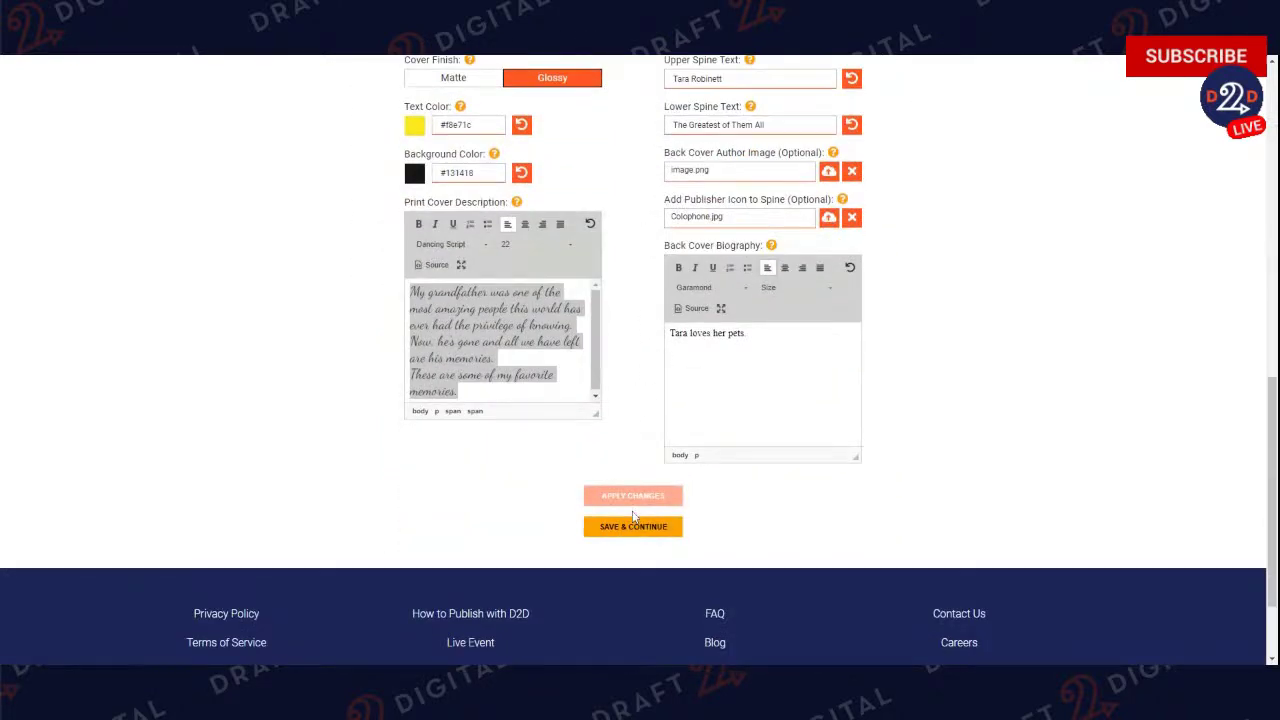
pyautogui.click(633, 530)
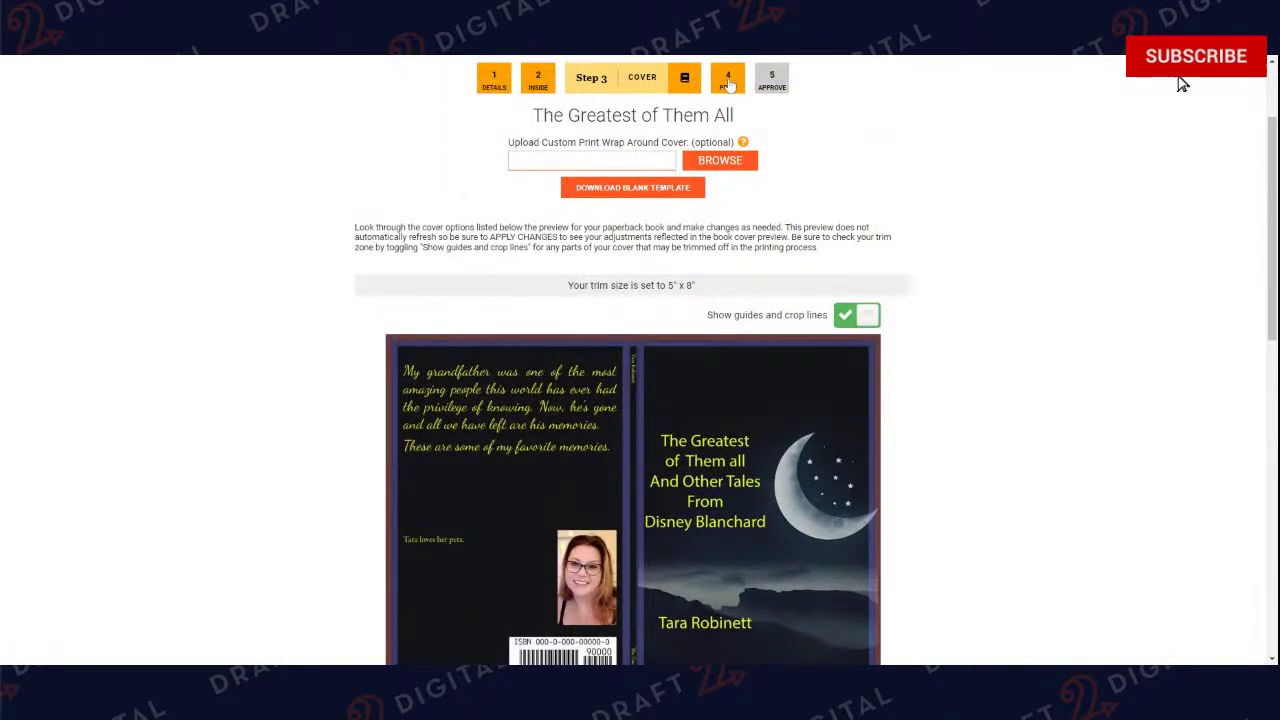
pyautogui.click(728, 85)
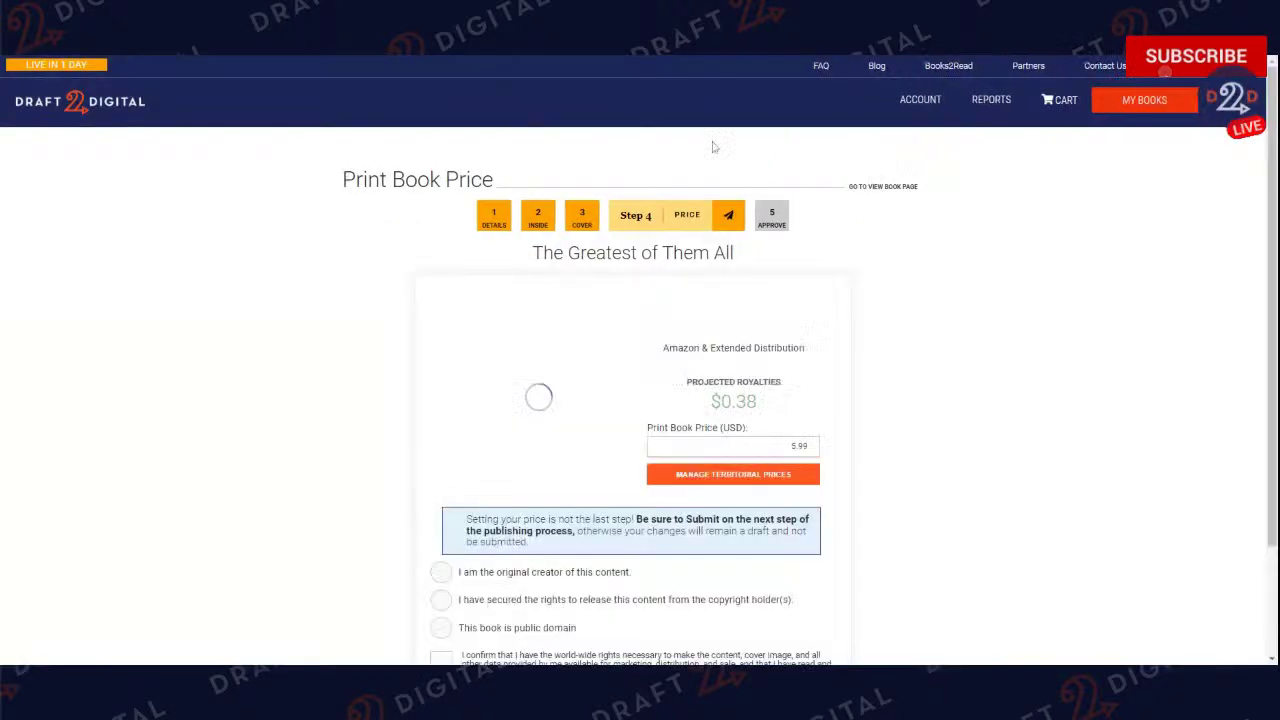
# Review the print book's territorial pricing and apply the automatically converted prices.
pyautogui.scroll(-2, 659, 228)
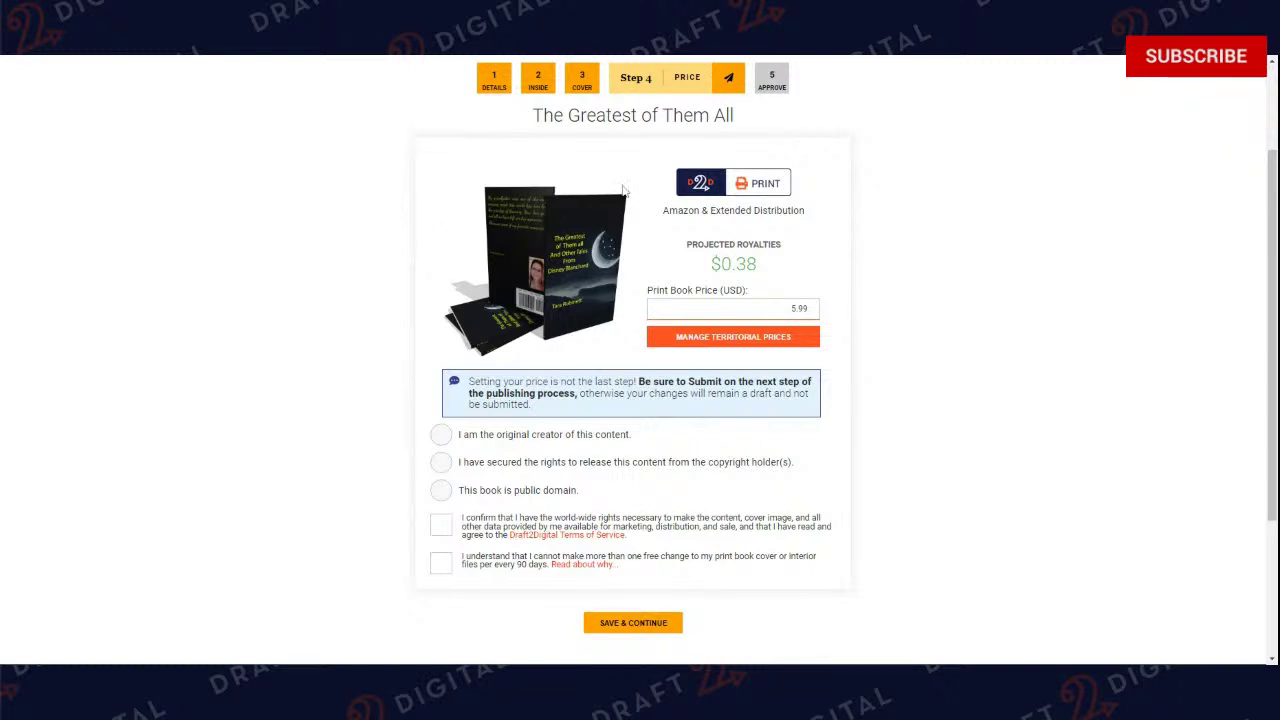
pyautogui.scroll(-1, 1229, 100)
pyautogui.doubleClick(798, 240)
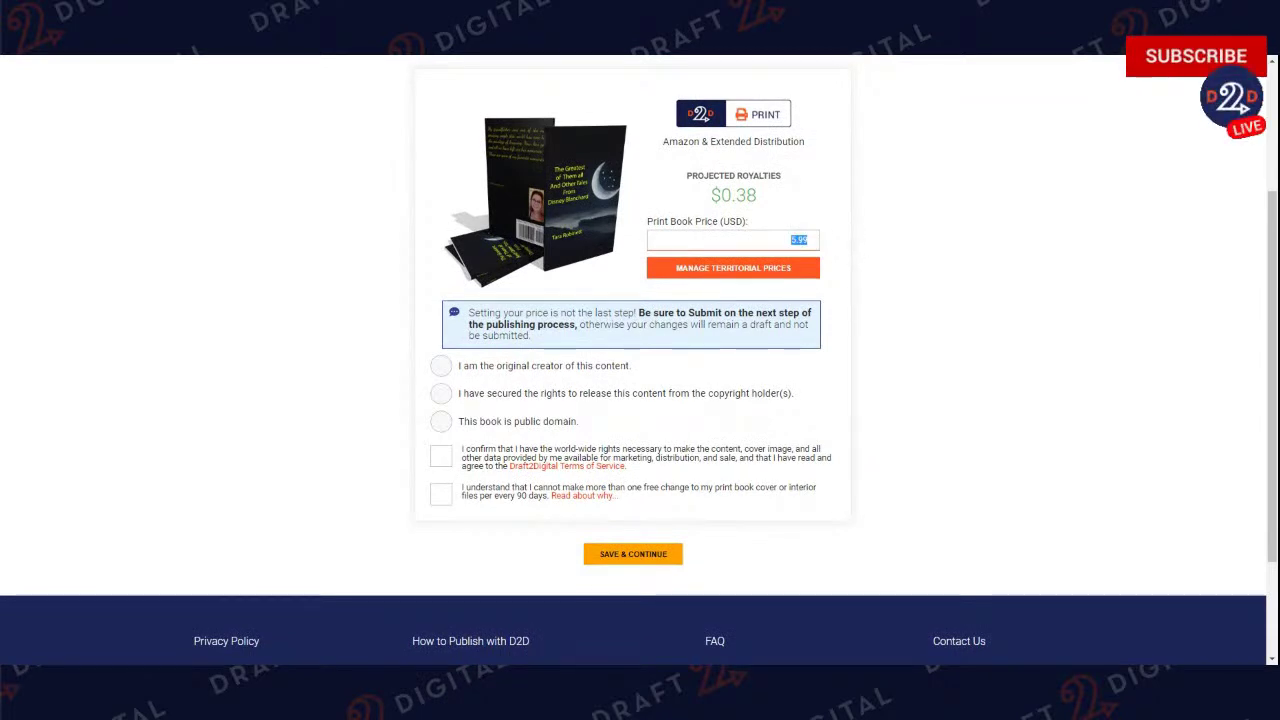
pyautogui.click(733, 268)
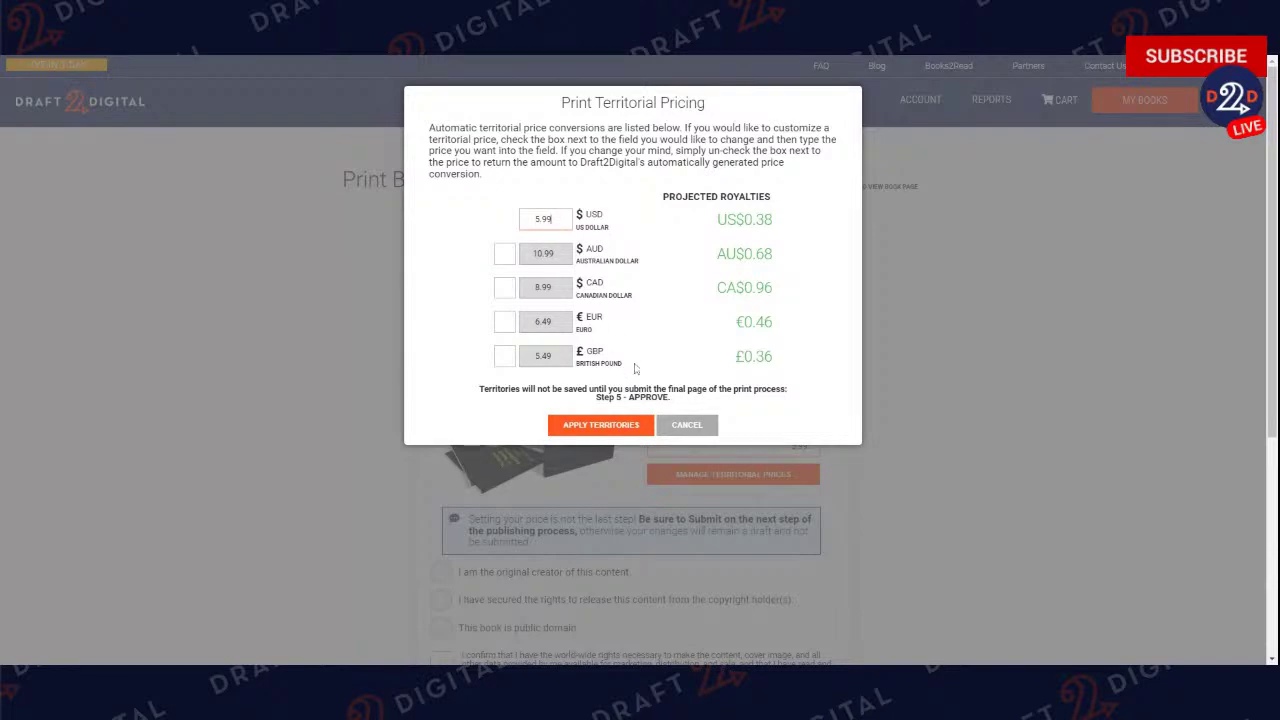
pyautogui.click(640, 428)
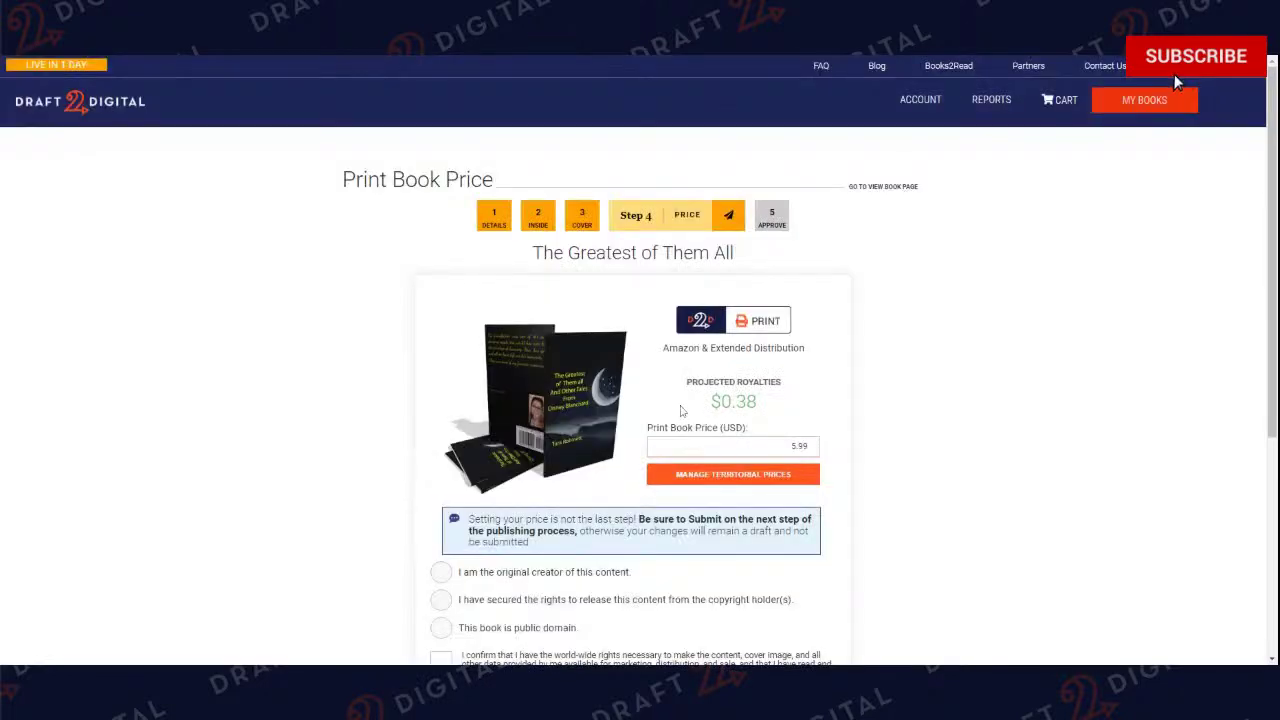
# Declare being the original creator, accept the world-wide rights and 90-day change limit confirmations, and save to continue to the Approve step.
pyautogui.scroll(-1, 1170, 76)
pyautogui.scroll(-2, 1168, 80)
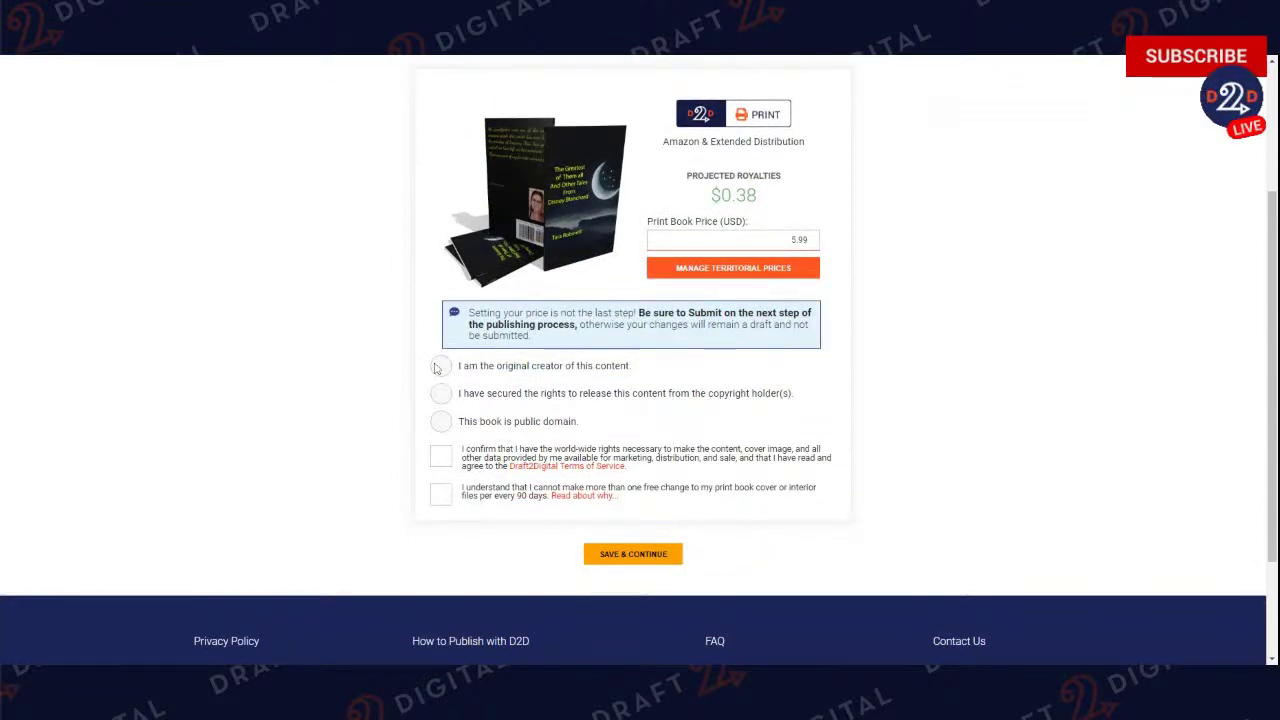
pyautogui.scroll(1, 498, 429)
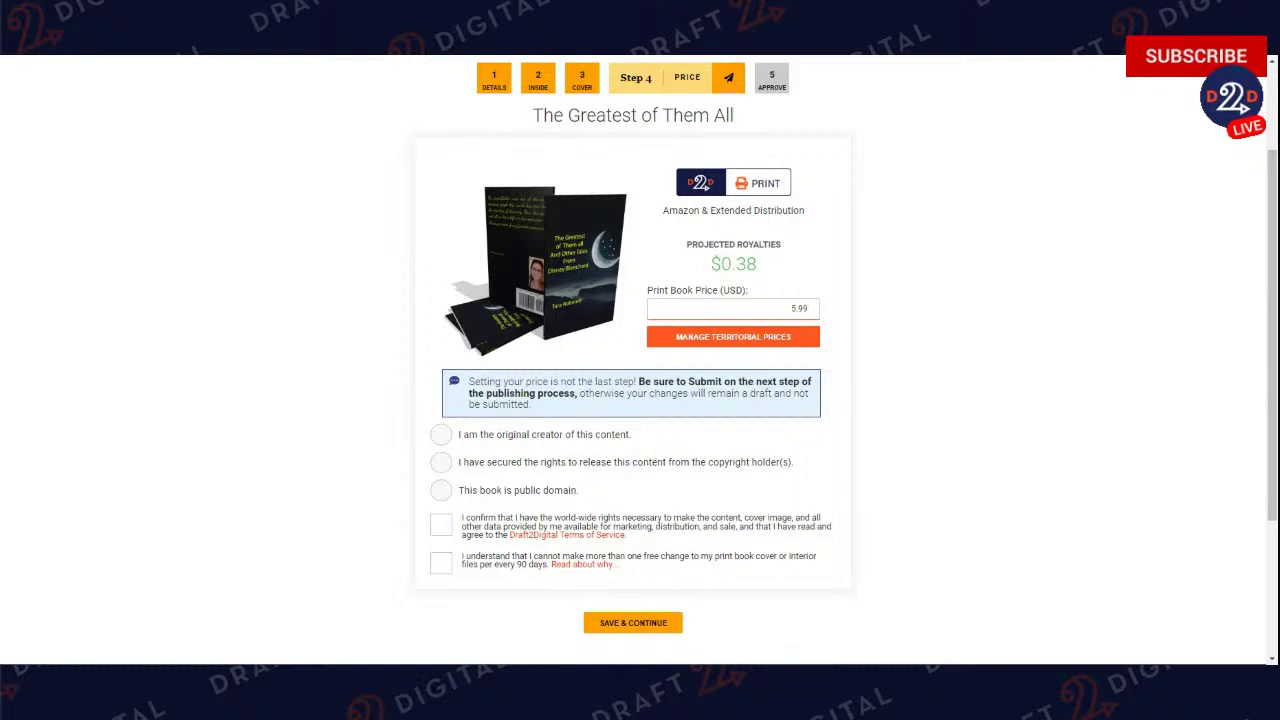
pyautogui.click(441, 434)
pyautogui.scroll(-1, 592, 450)
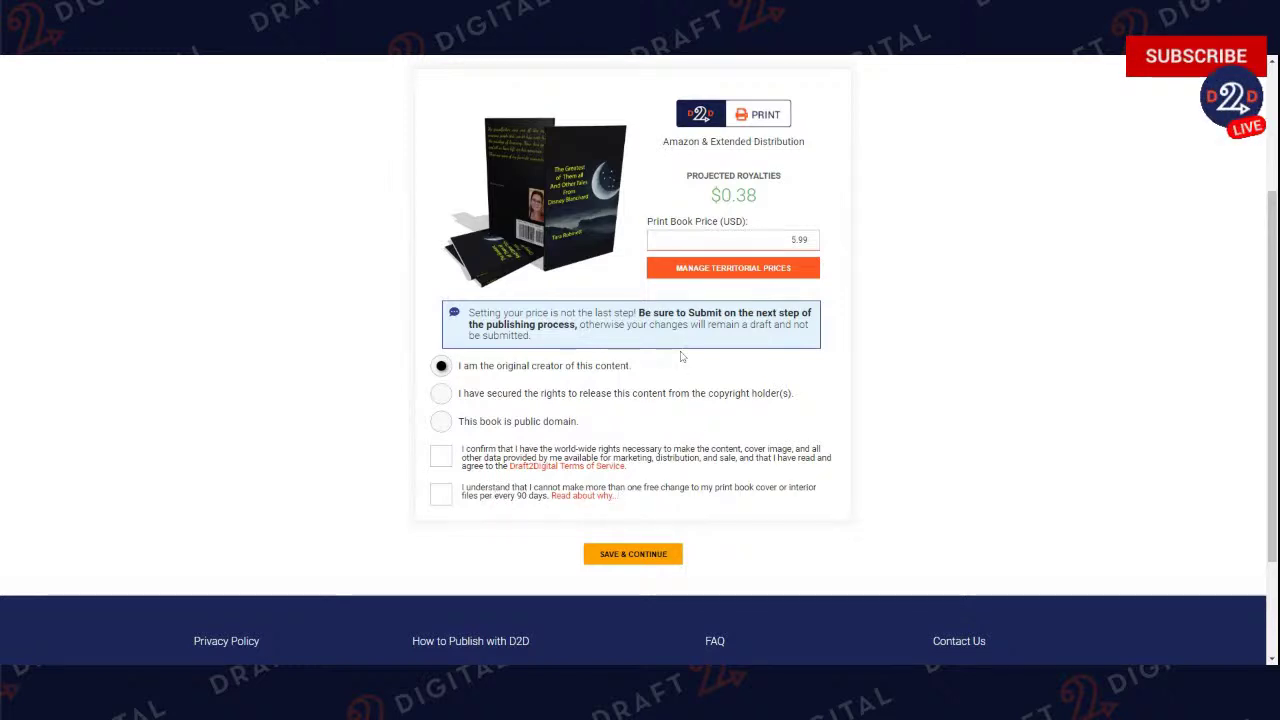
pyautogui.moveTo(632, 488); pyautogui.dragTo(732, 491)
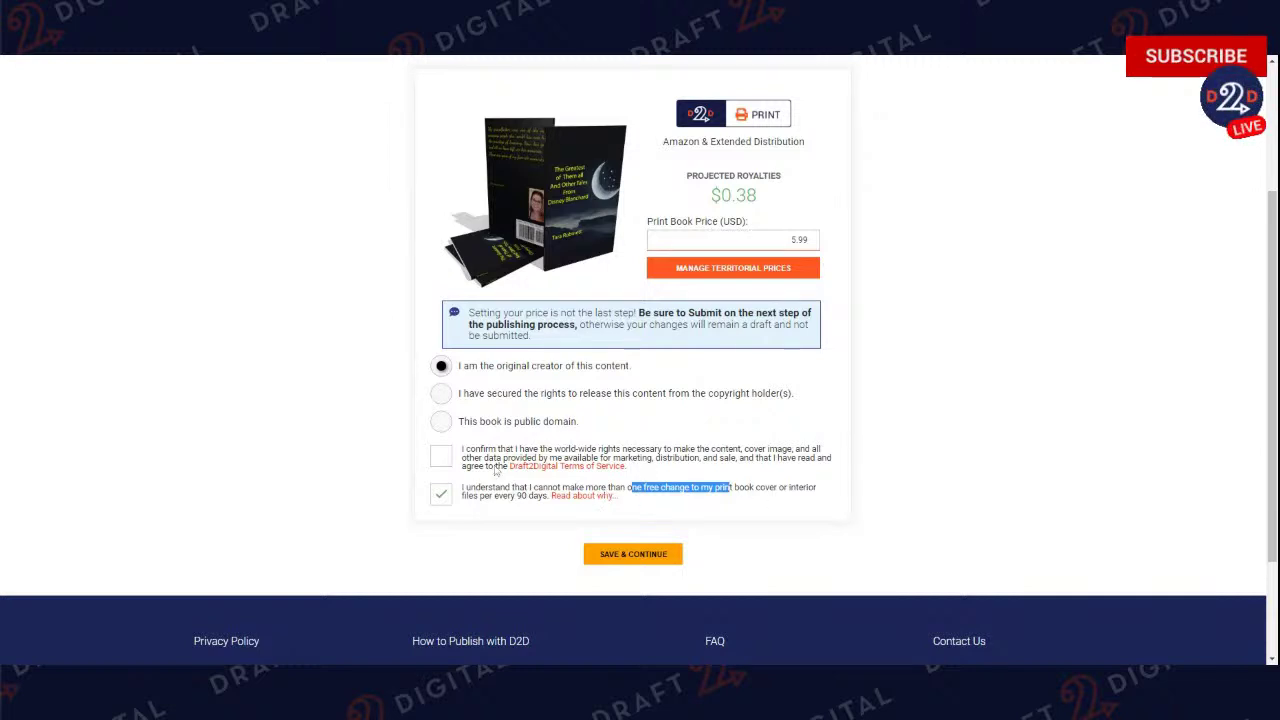
pyautogui.click(442, 458)
pyautogui.click(626, 556)
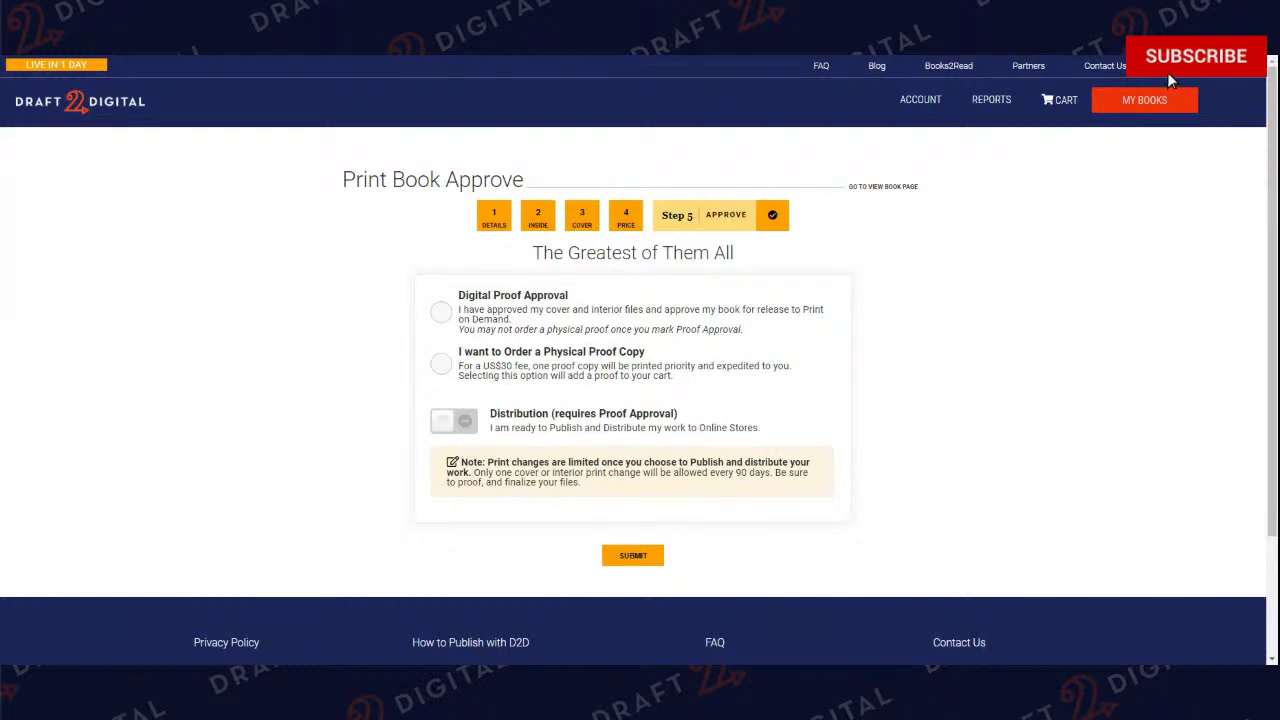
# Try the physical proof copy option and settle on Digital Proof Approval for the book.
pyautogui.moveTo(494, 352); pyautogui.dragTo(627, 352)
pyautogui.click(441, 364)
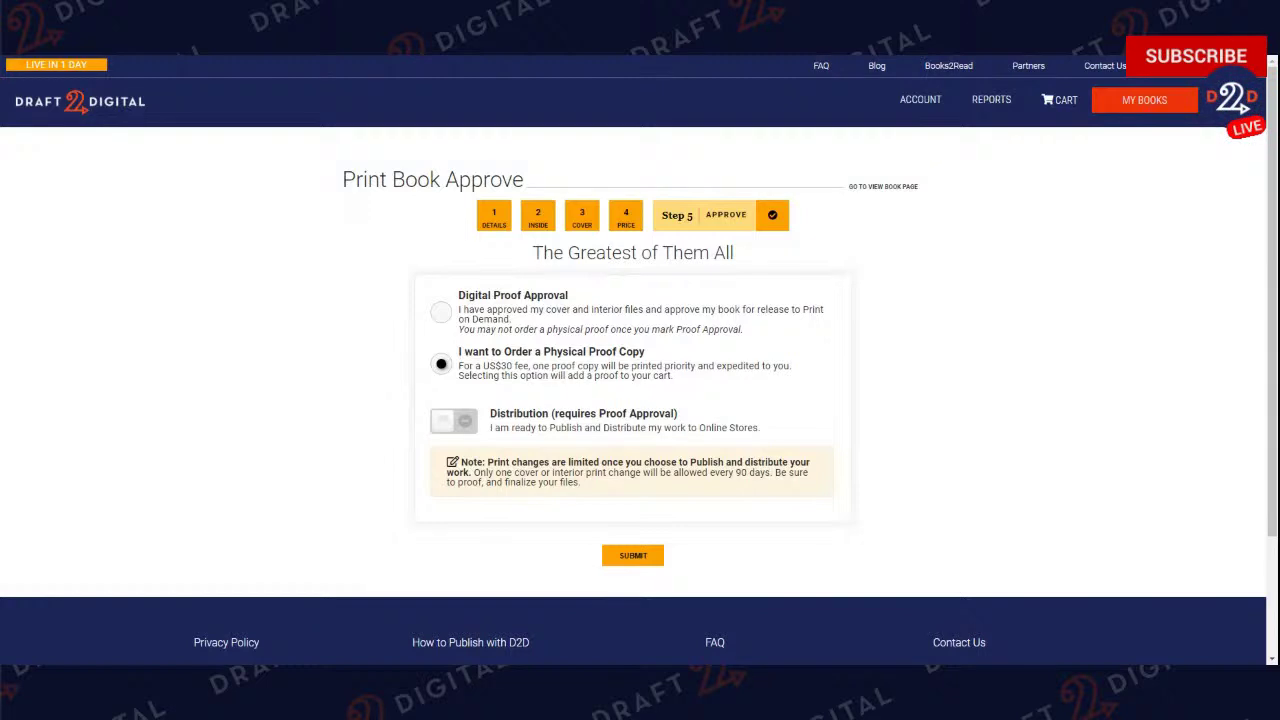
pyautogui.click(828, 325)
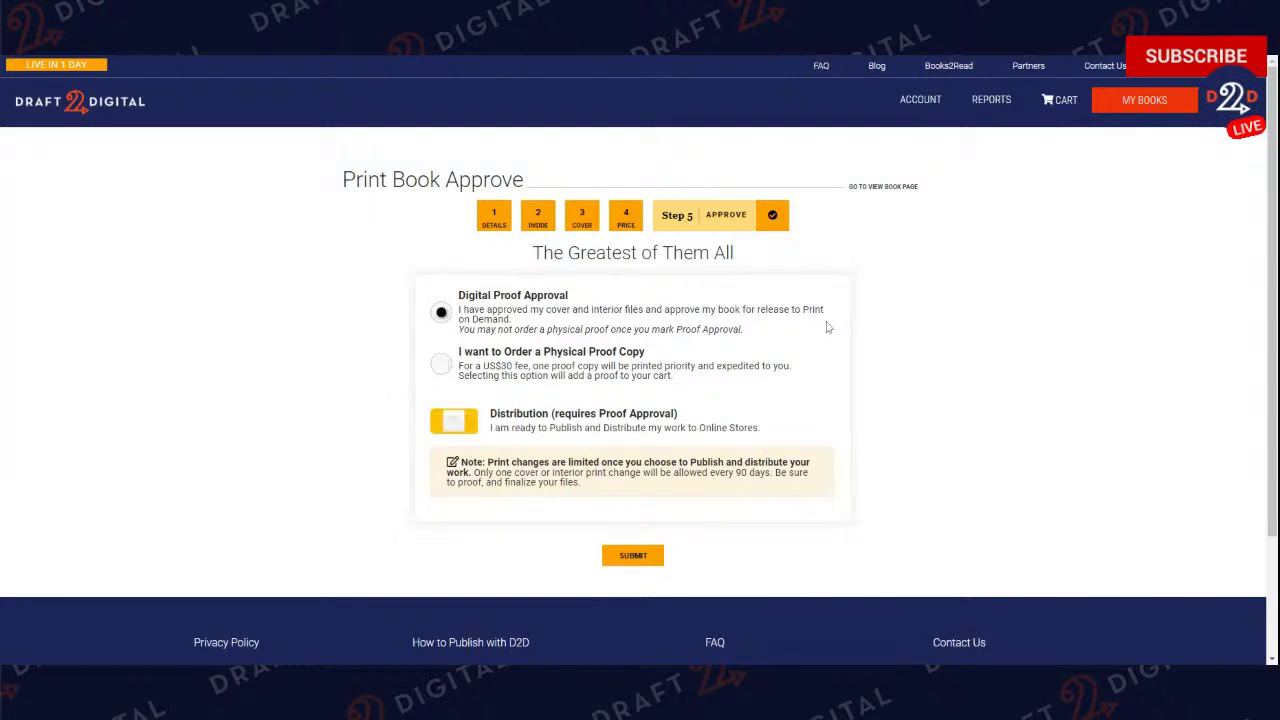